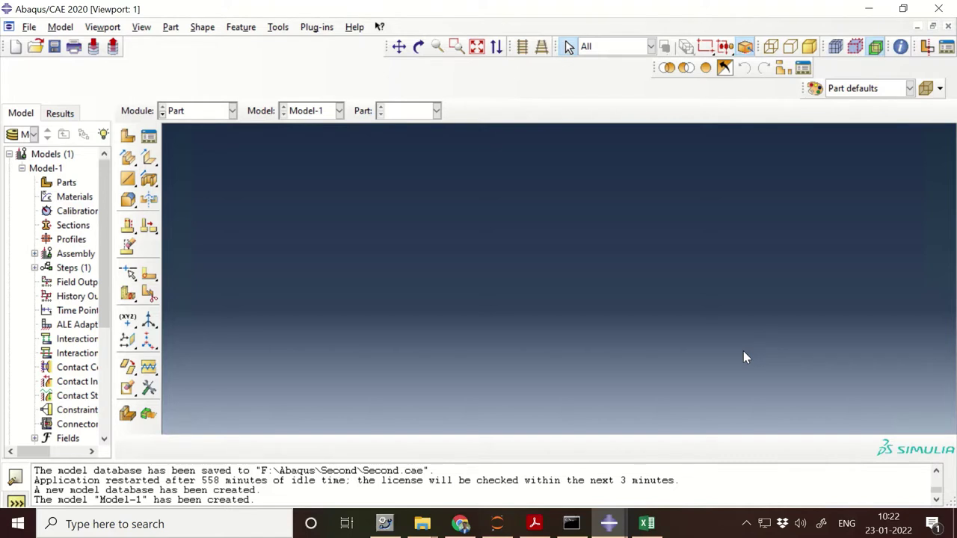
Create a 2D planar deformable shell part named EDM with an approximate size of 0.02
click(148, 136)
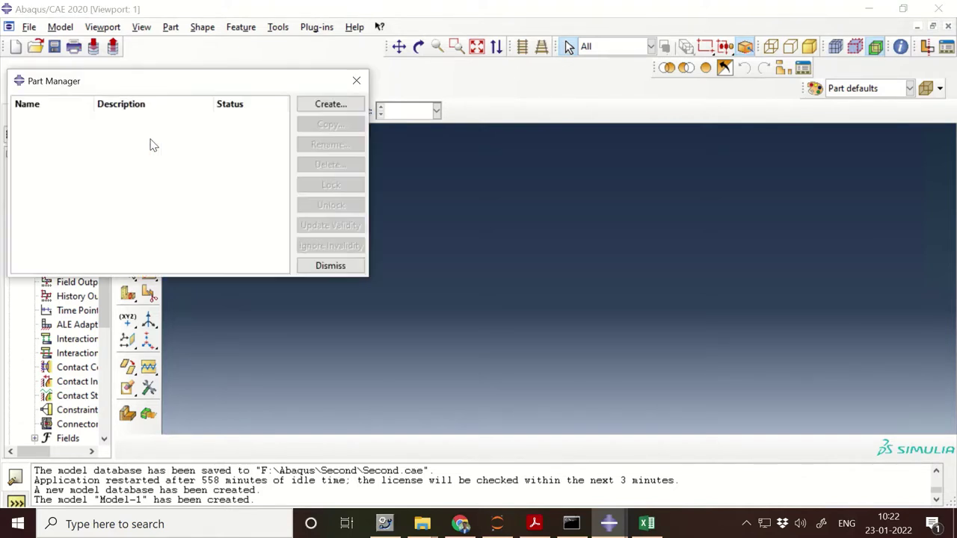
click(318, 108)
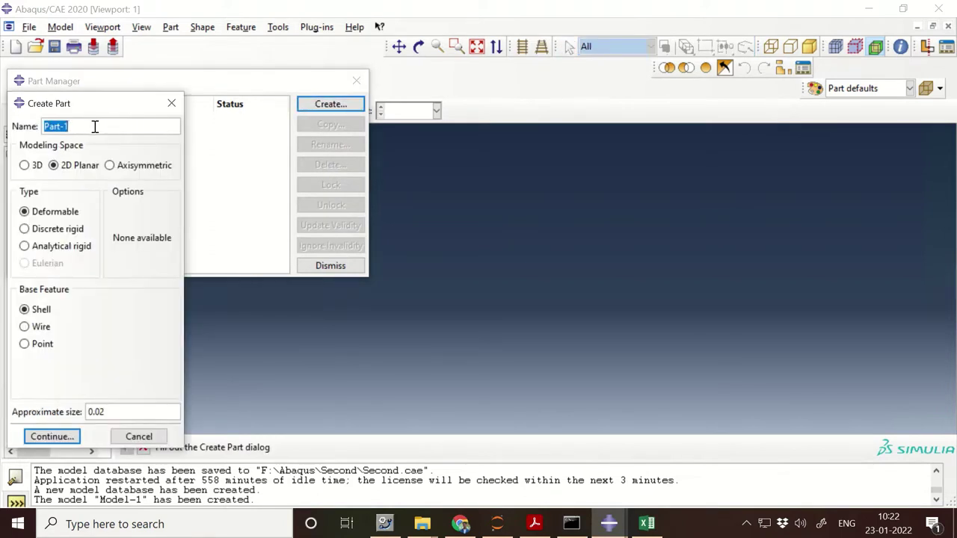
text(EDM)
click(103, 413)
text(0)
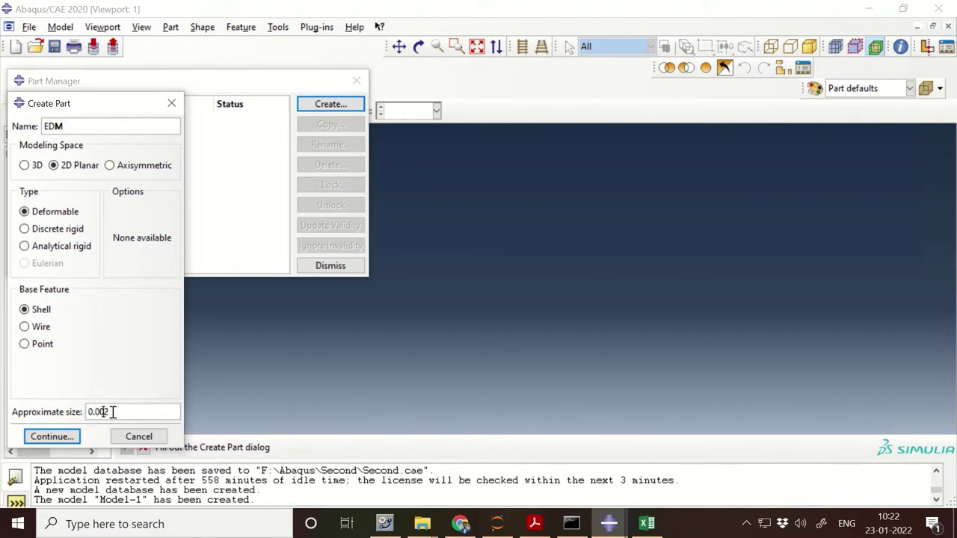
key(BackSpace)
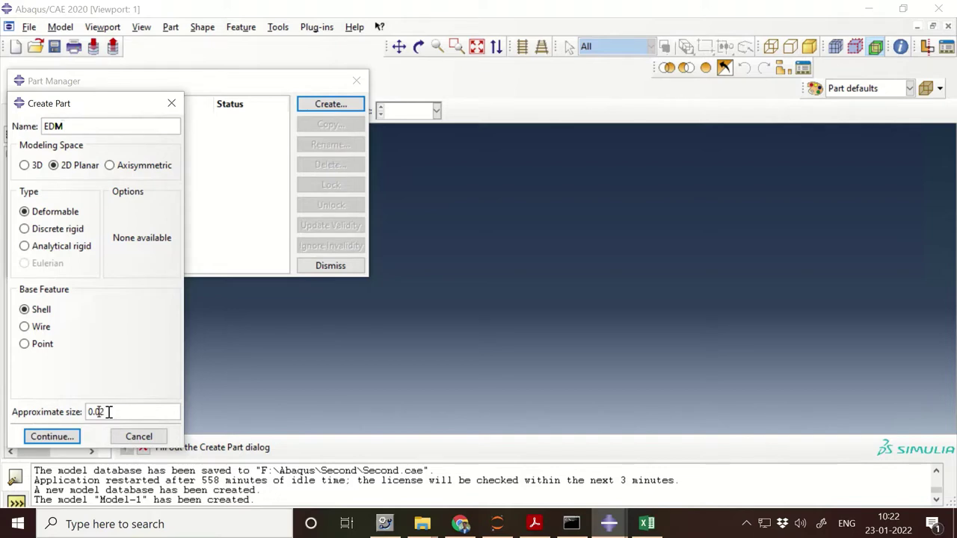
click(54, 438)
click(330, 266)
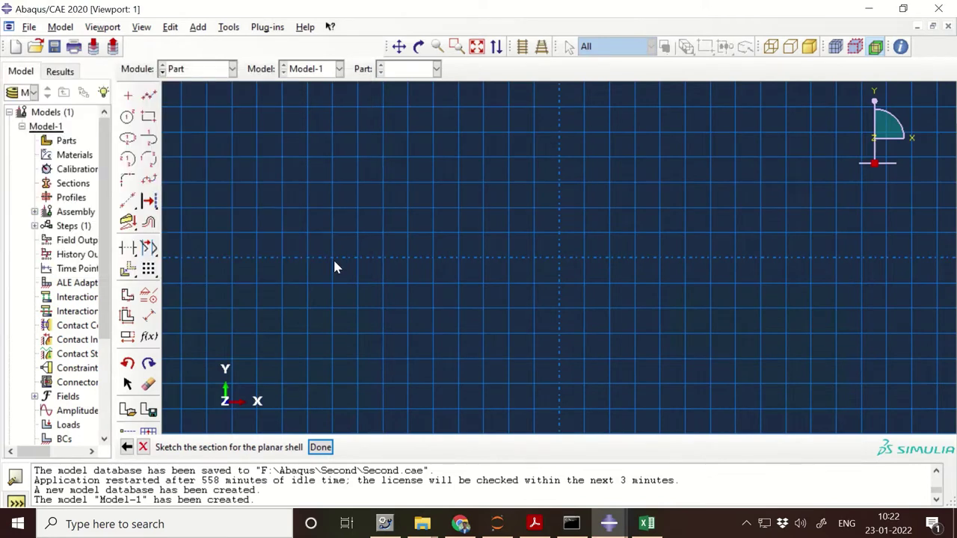
Sketch connected horizontal lines from 0,0 through 50e-6,0 to 250e-6,0 as the top edge of the section
click(149, 95)
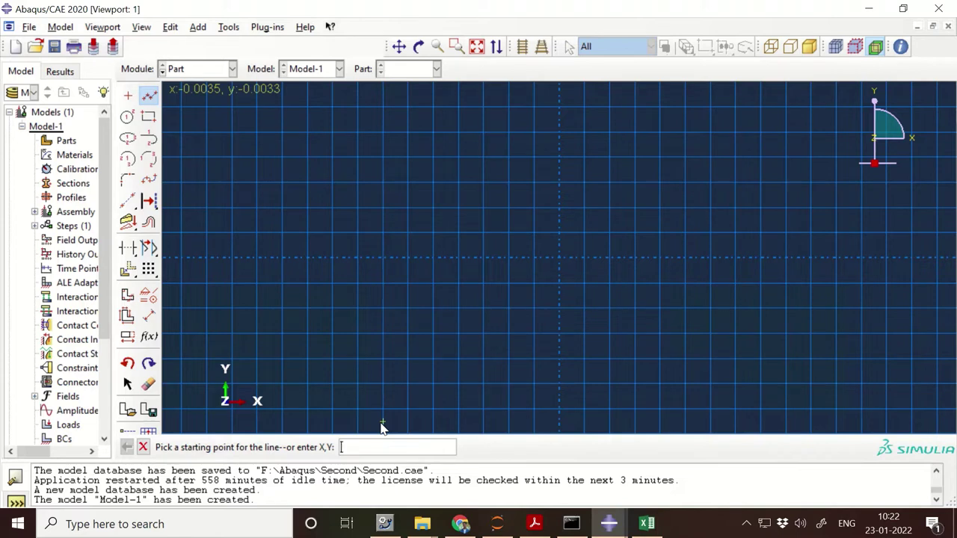
text(50e-6,)
key(BackSpace)
key(BackSpace)
key(BackSpace)
key(BackSpace)
key(BackSpace)
key(BackSpace)
text(0,0)
key(Return)
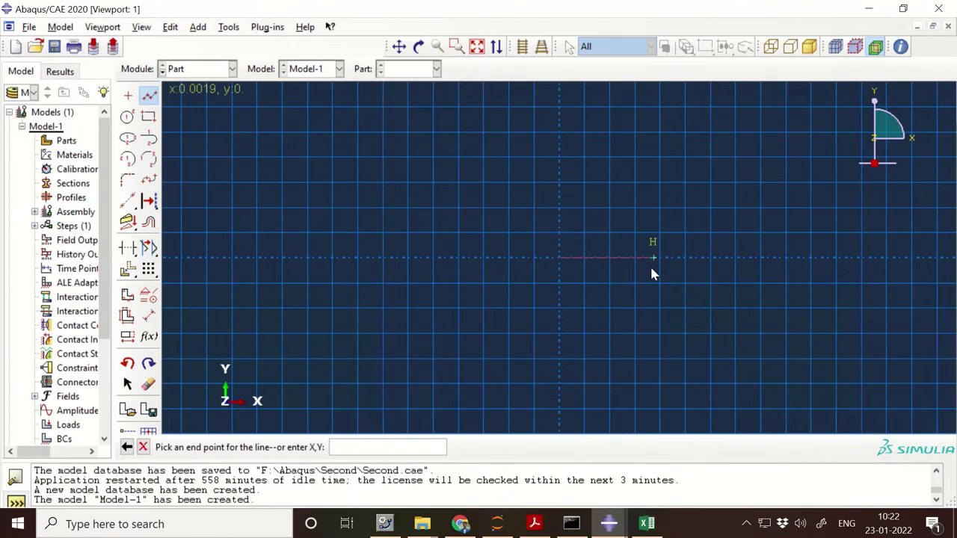
text(50e-6,0)
key(Return)
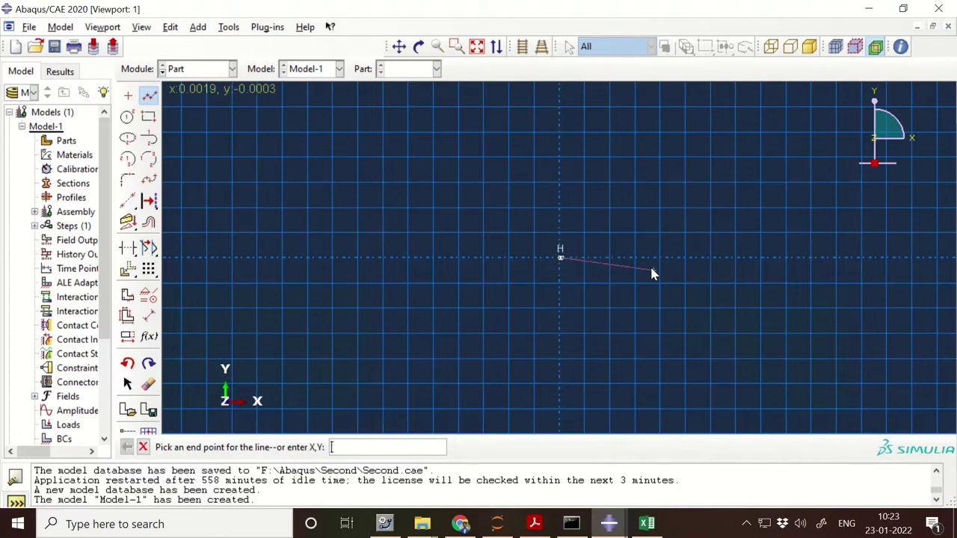
text(250e-6,0)
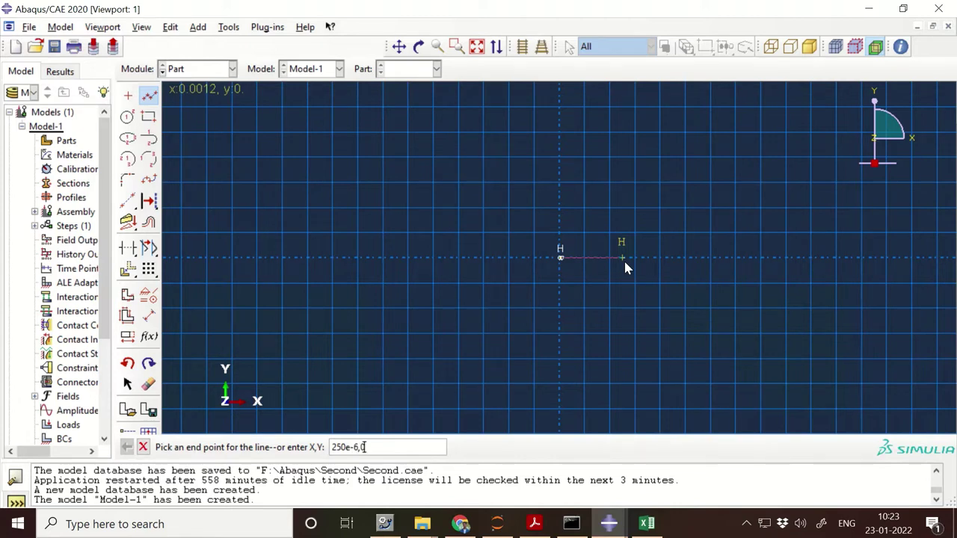
key(Return)
Draw the vertical edge down to 250e-6,-300e-6, close the rectangle back to the origin, and finish the part sketch
scroll(566, 267, up, 3)
scroll(568, 274, up, 3)
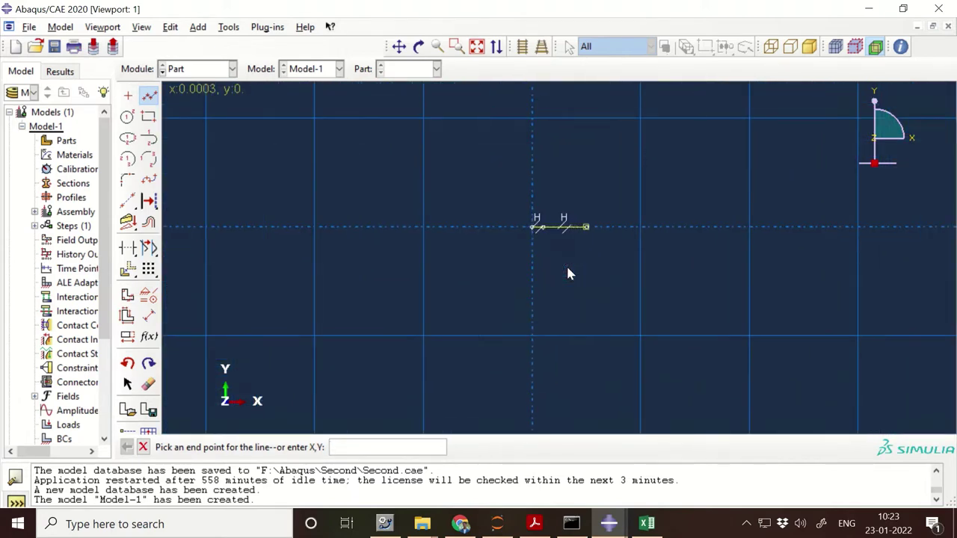
scroll(569, 273, up, 3)
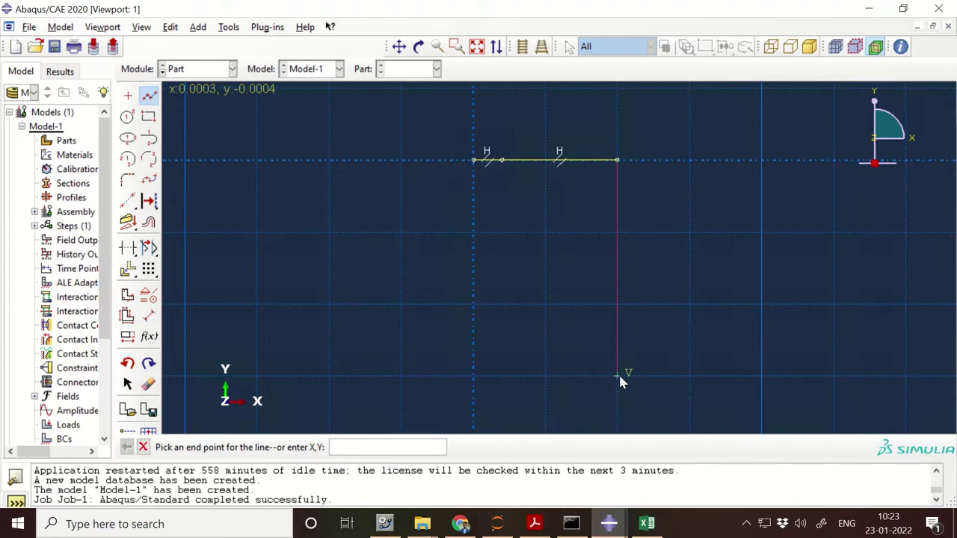
text(350,)
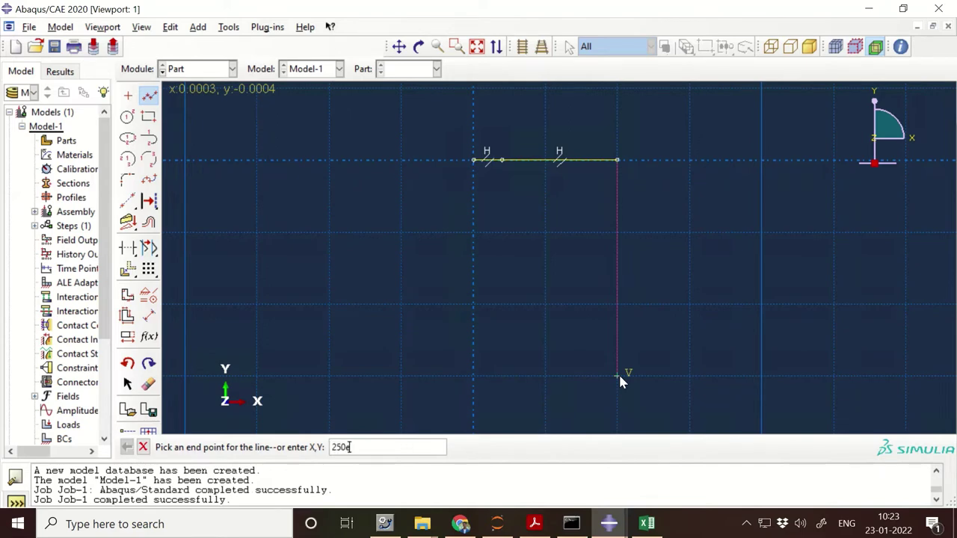
text(6,300e-6)
key(Return)
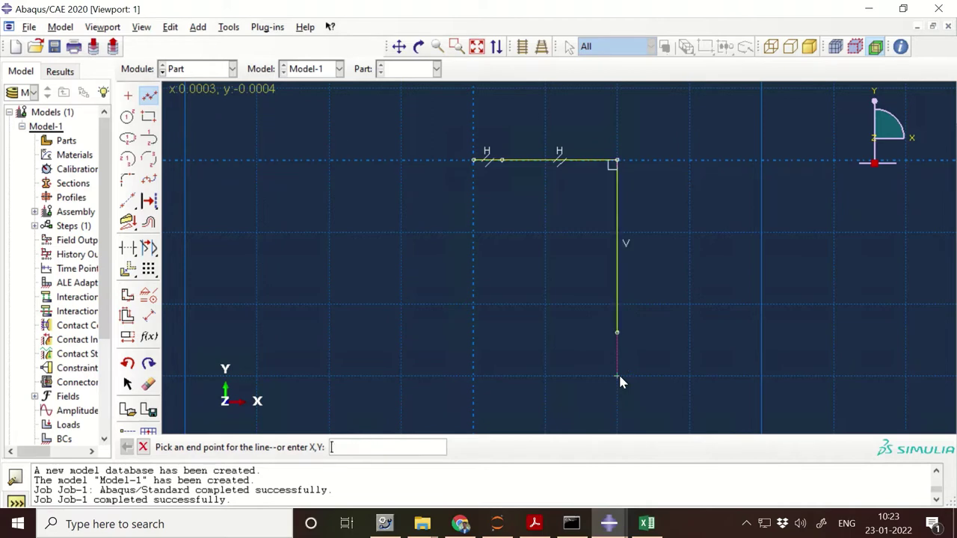
click(472, 333)
click(474, 162)
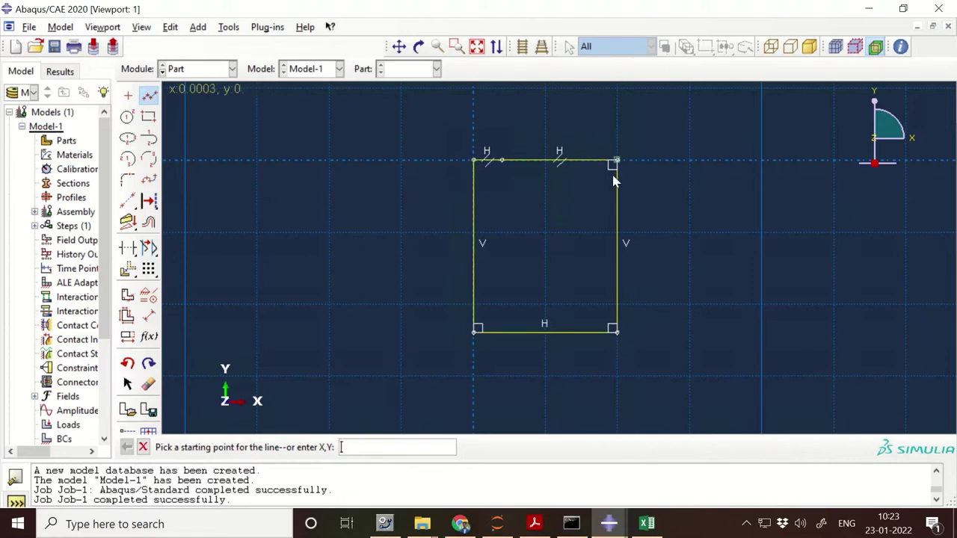
click(143, 447)
click(320, 448)
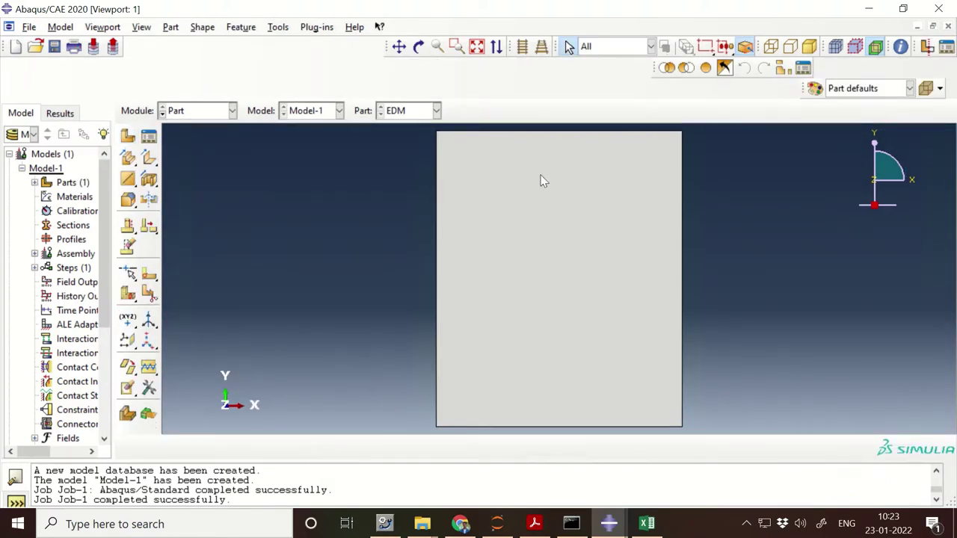
In the Property module, create a material named Silicon with a uniform mass density of 2329
click(232, 111)
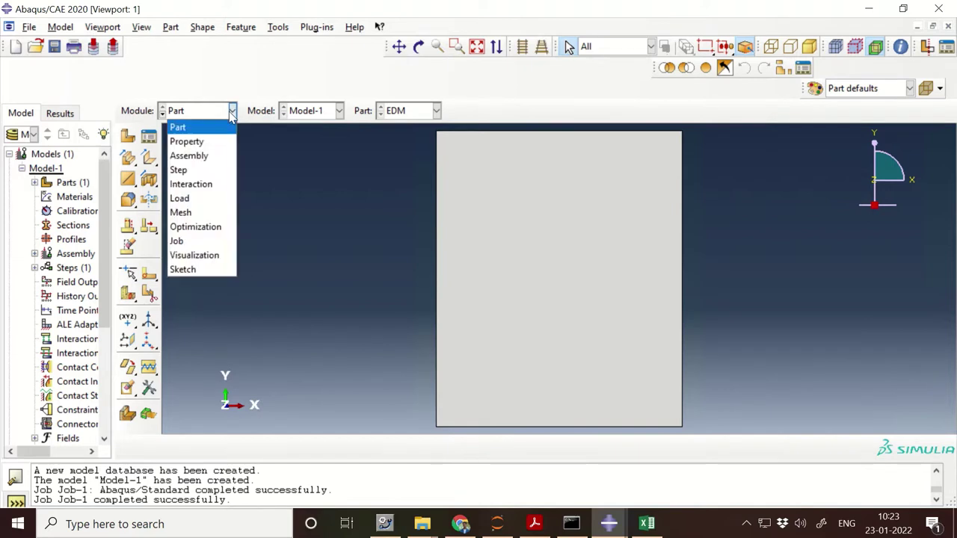
click(195, 141)
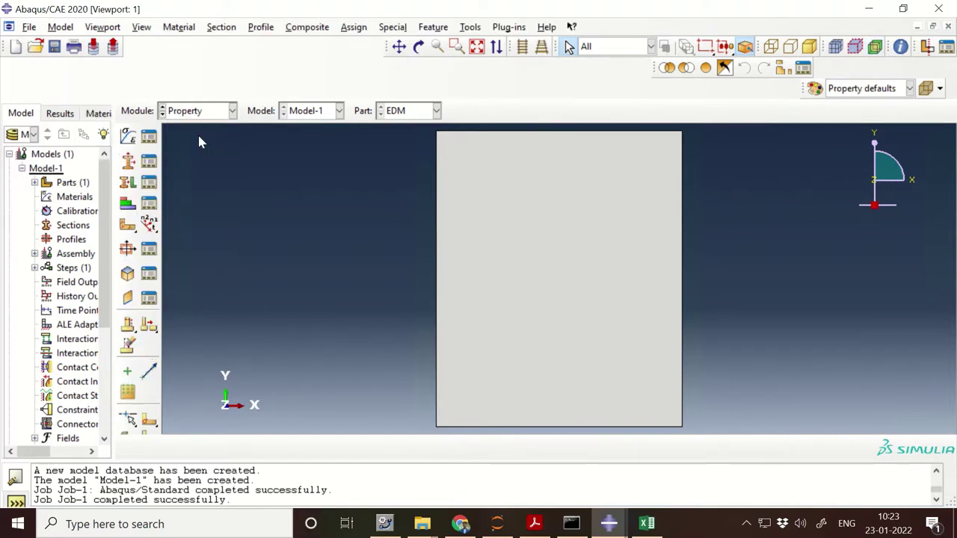
click(149, 137)
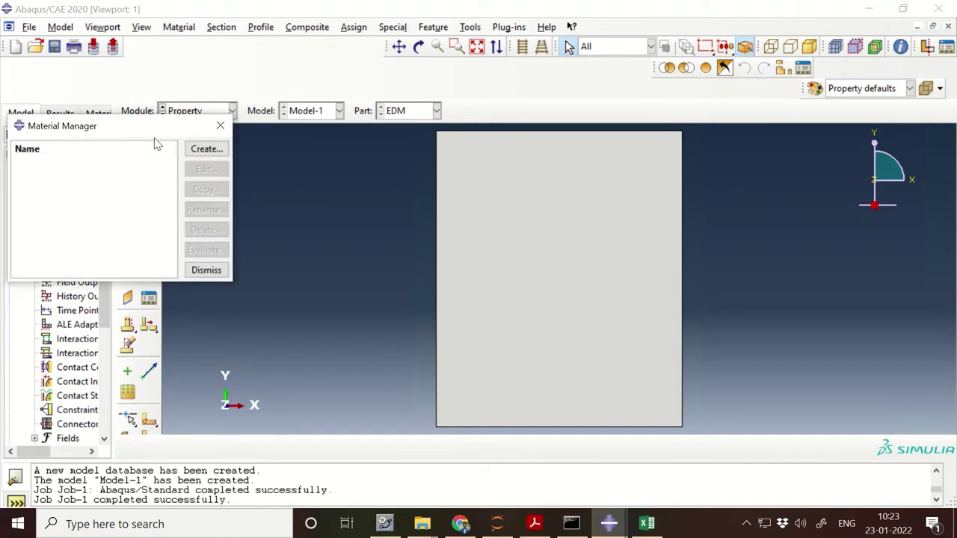
click(204, 149)
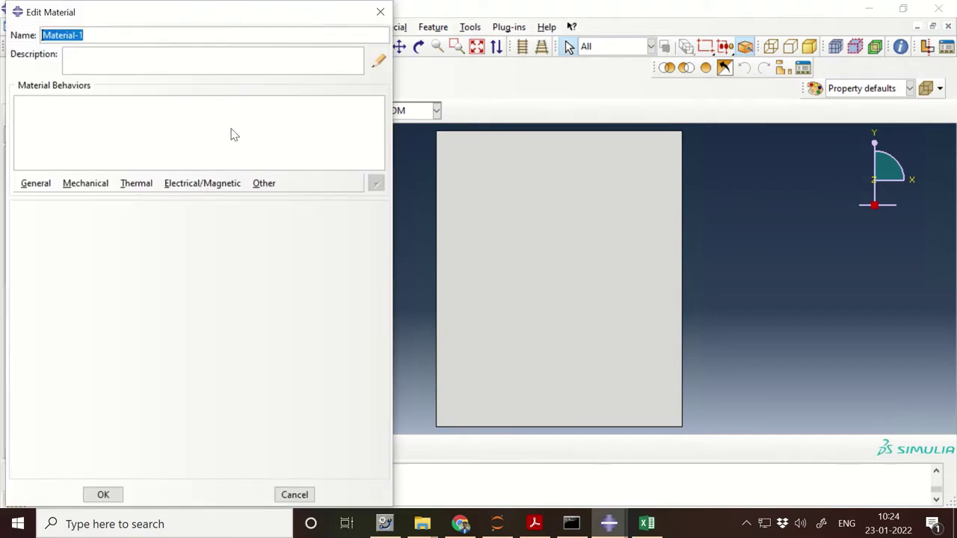
text(Silicon)
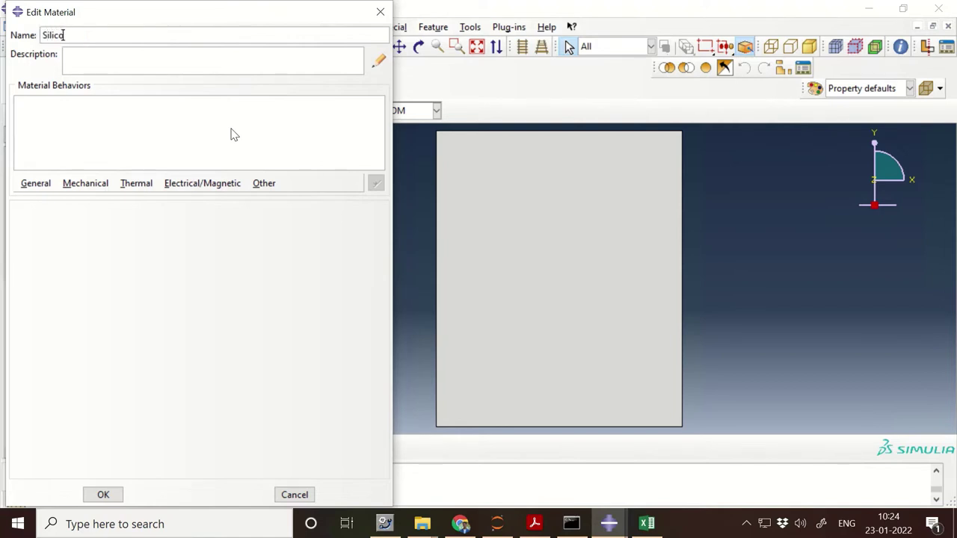
click(44, 184)
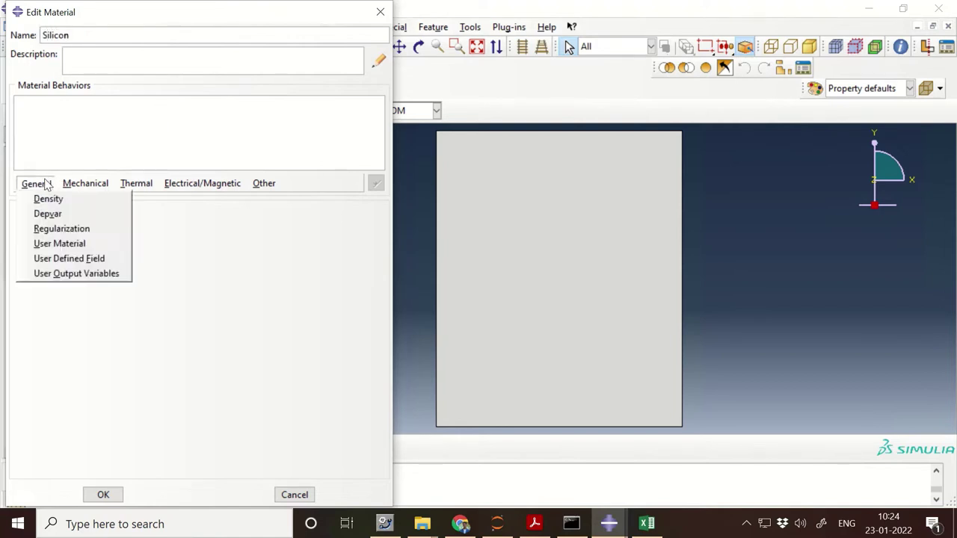
click(48, 199)
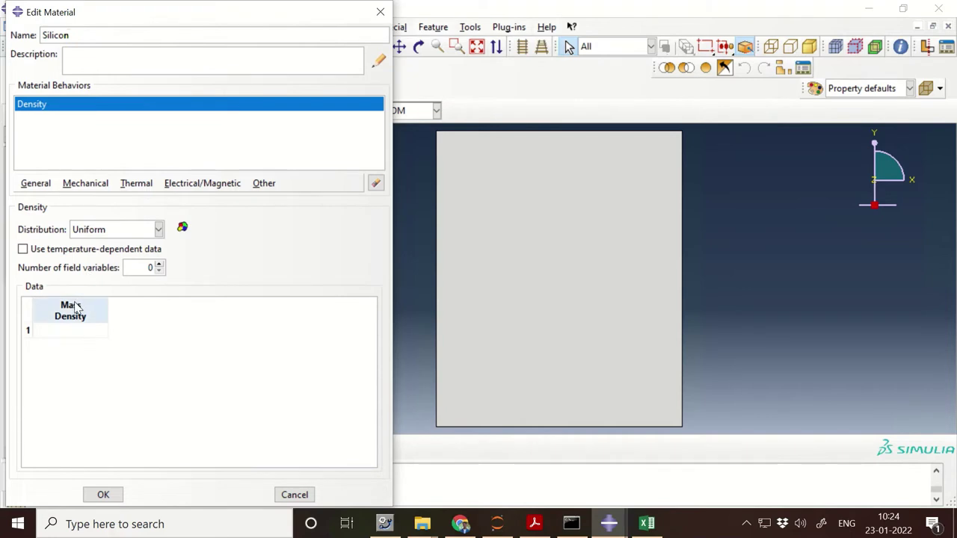
click(39, 252)
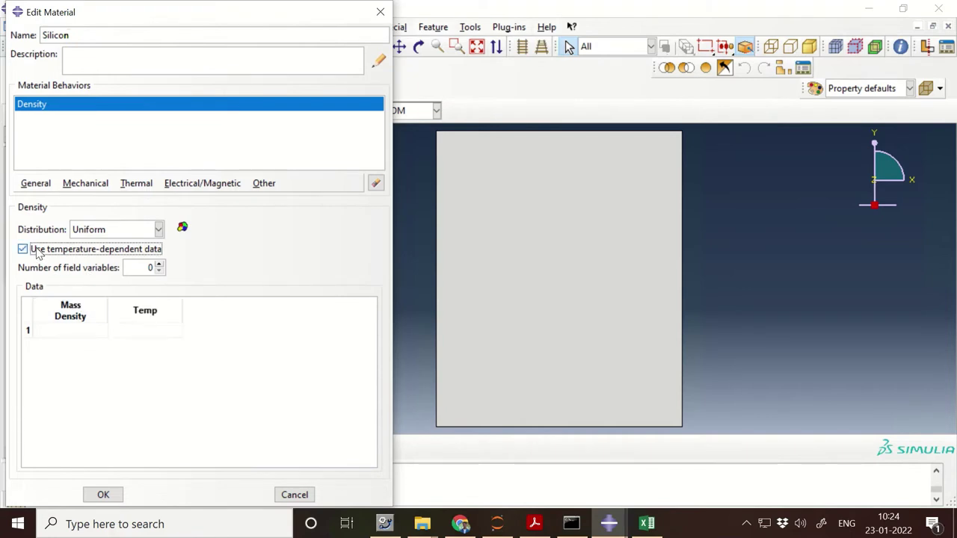
click(75, 250)
click(66, 329)
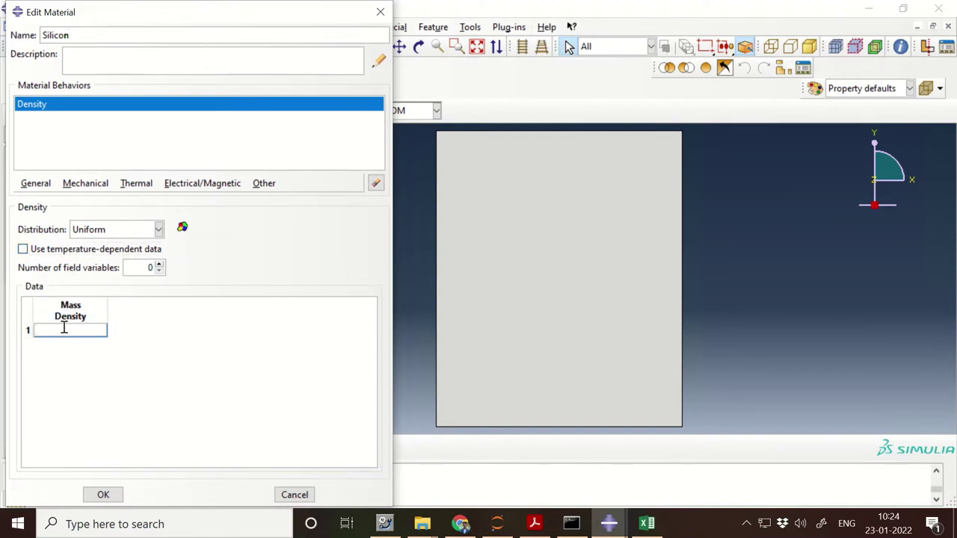
text(2329)
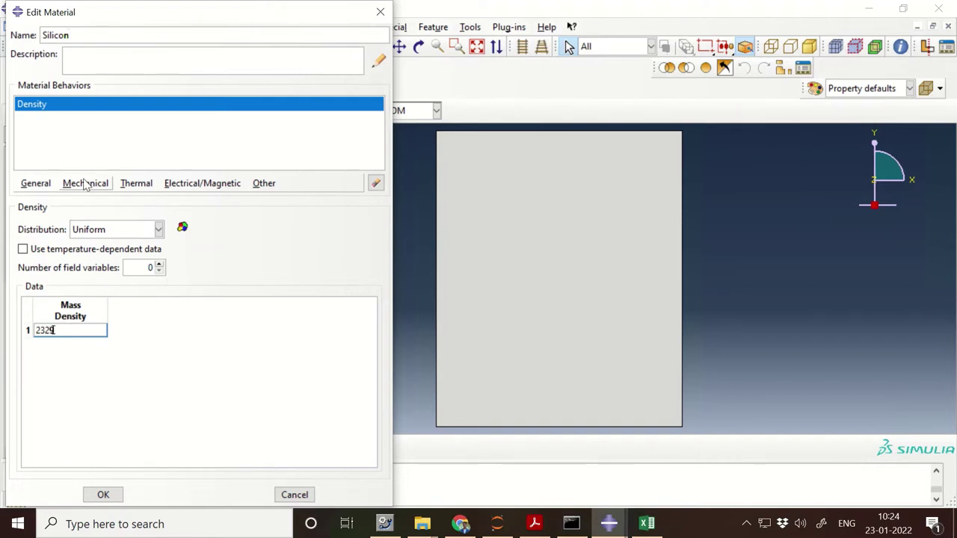
Add isotropic elasticity to Silicon with a Young's modulus of 150e9 and a Poisson's ratio of 0.27
click(84, 184)
mouse_move(101, 200)
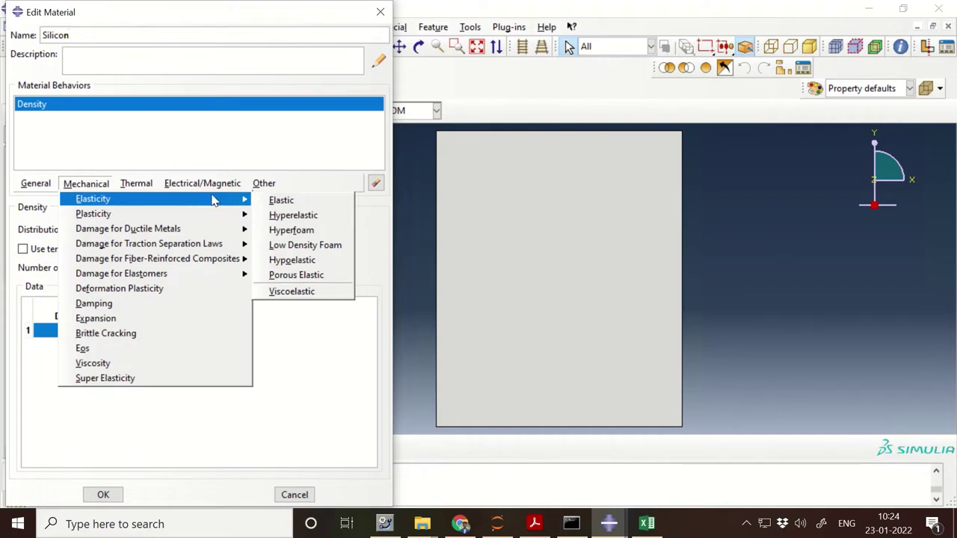
click(275, 200)
click(63, 386)
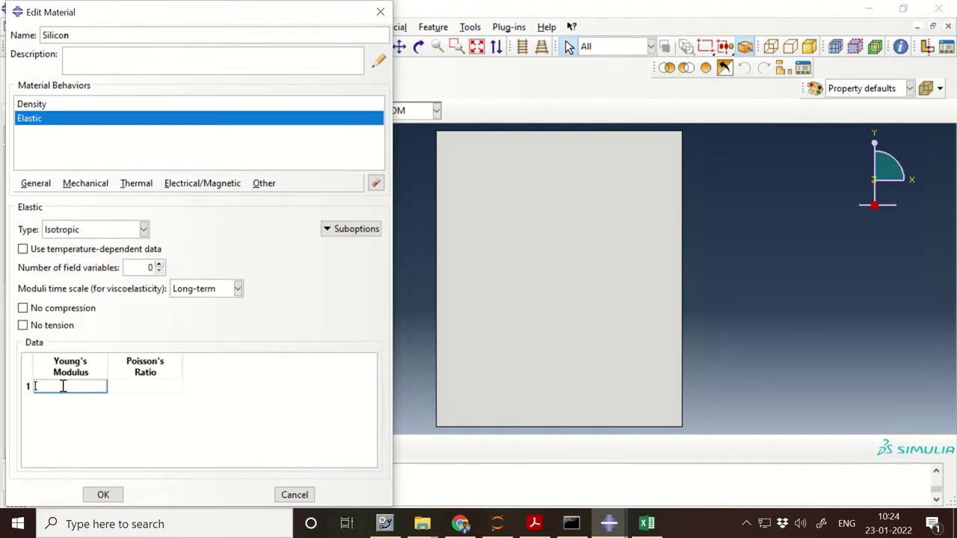
text(150e9)
click(146, 386)
text(0.27)
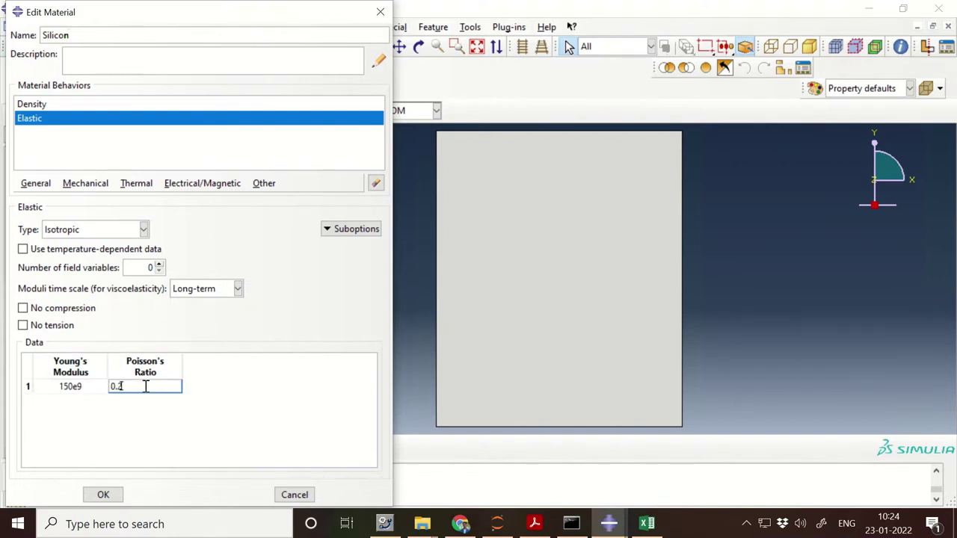
Add isotropic thermal conductivity to Silicon and enable temperature-dependent data for it
click(84, 186)
mouse_move(123, 184)
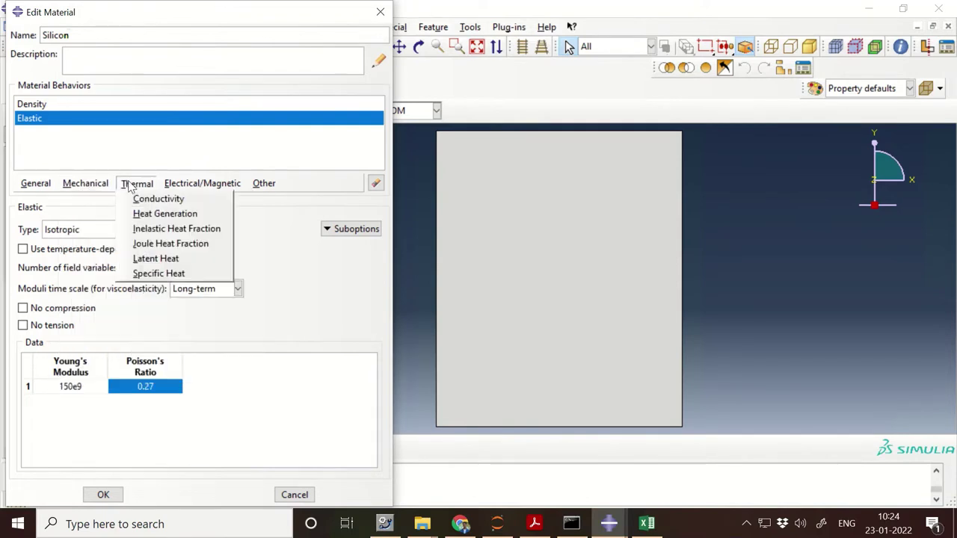
click(153, 200)
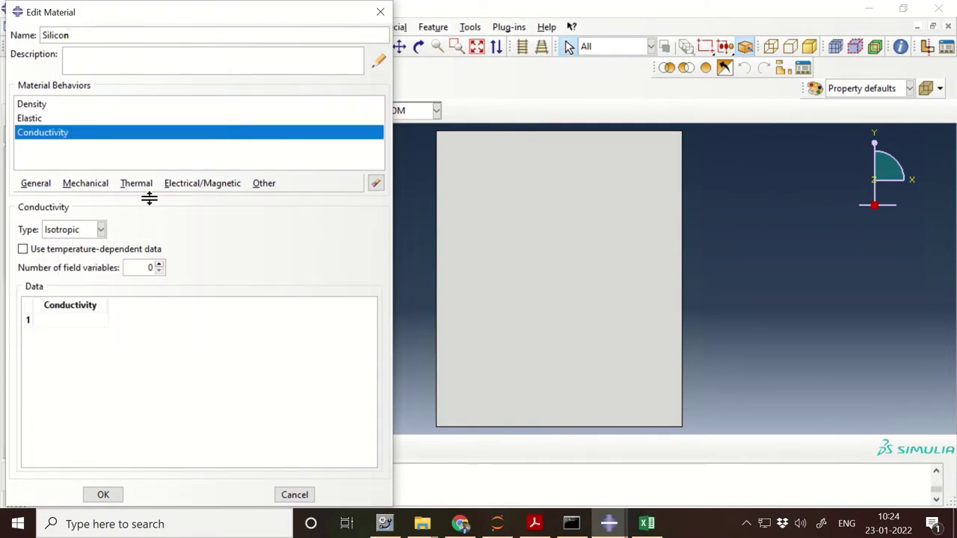
click(24, 250)
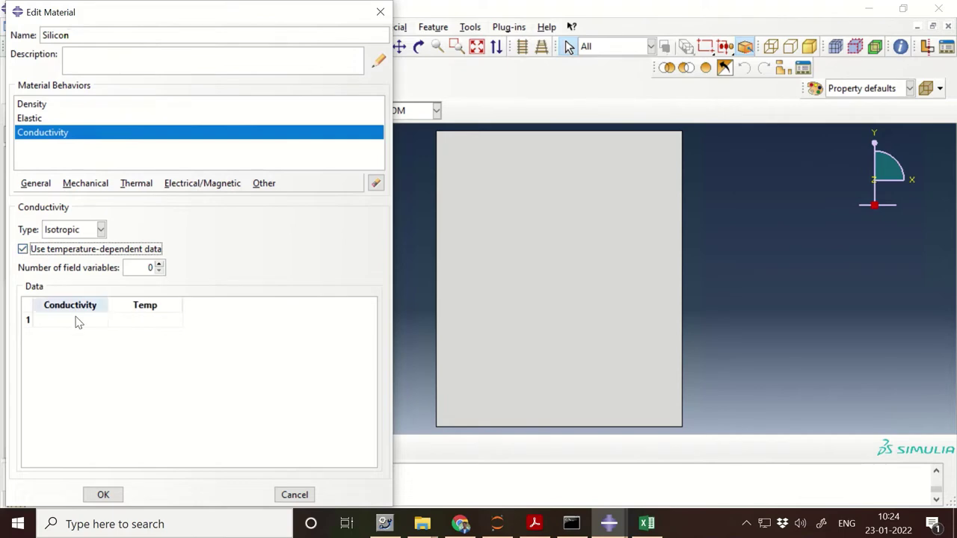
Check the thermal conductivity data in the Excel workbook and extend Silicon's conductivity table to 45 empty rows
click(647, 523)
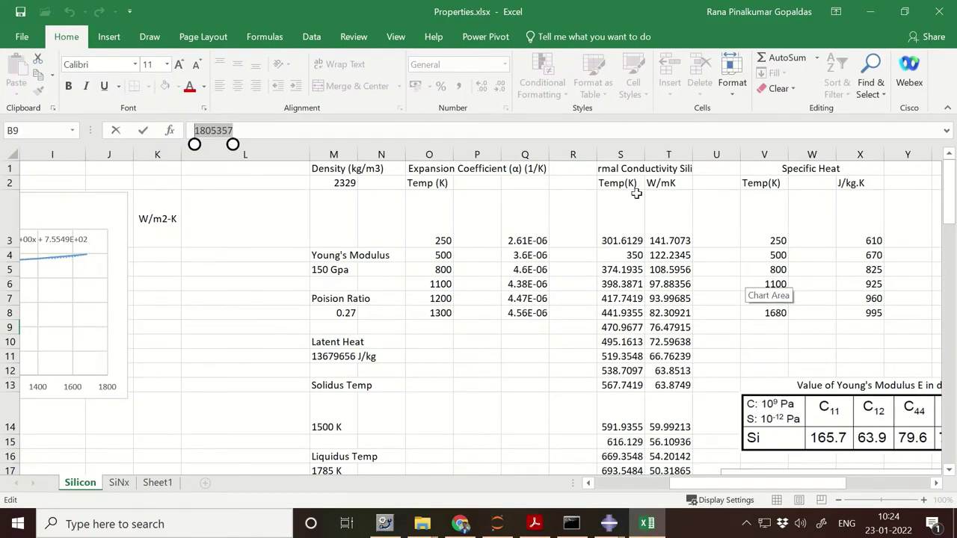
click(869, 14)
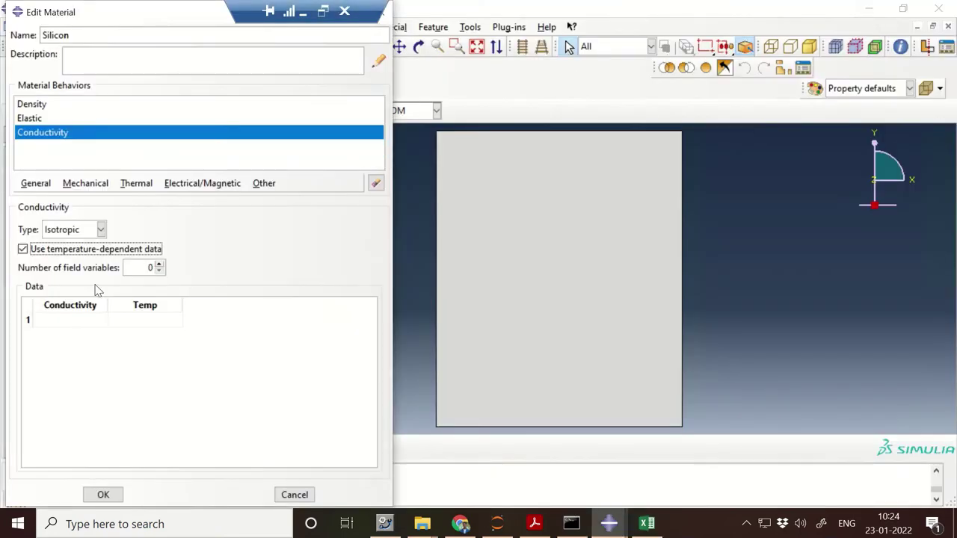
click(61, 319)
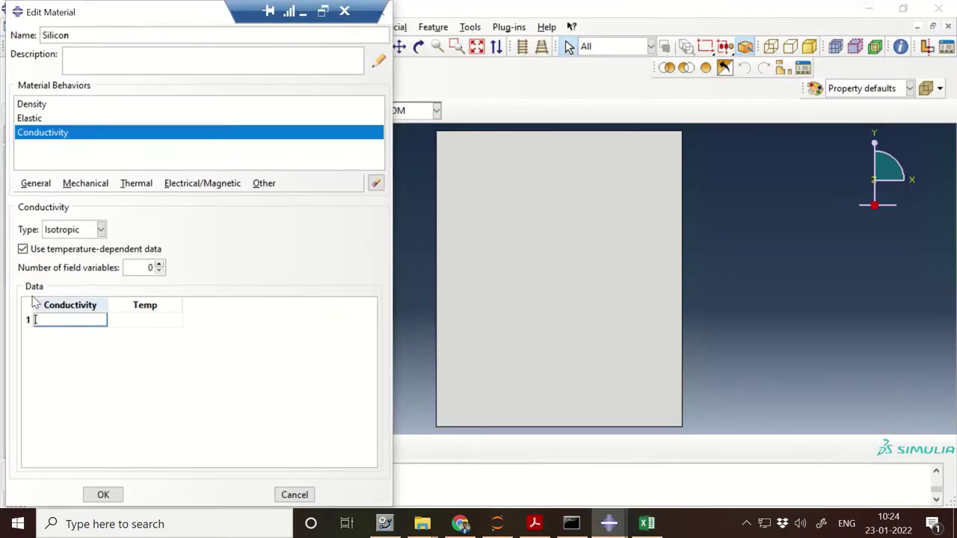
key(ctrl+v)
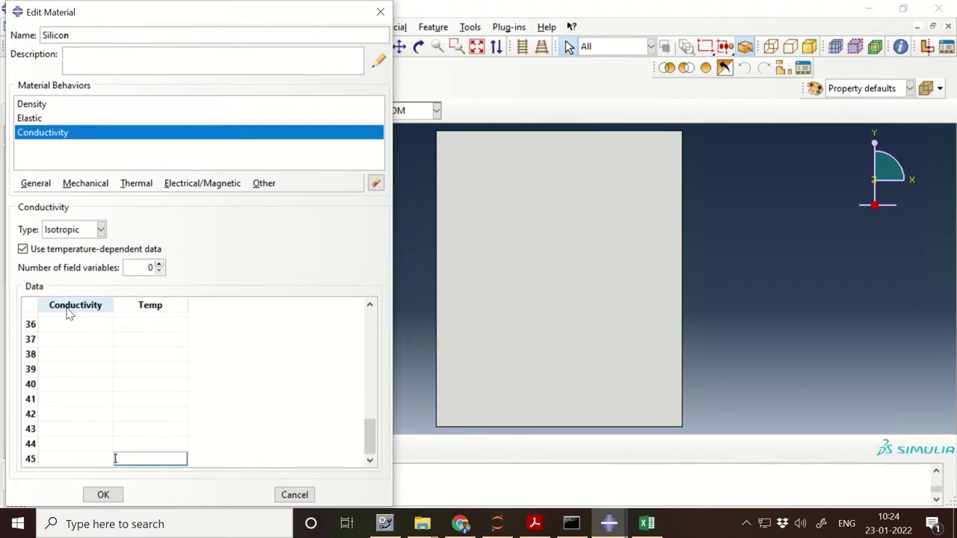
scroll(124, 359, up, 12)
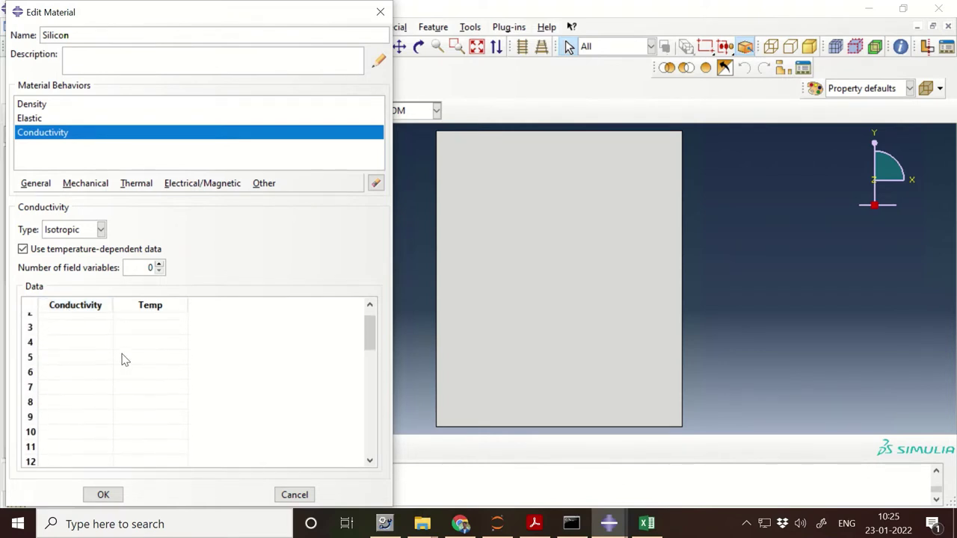
Copy the thermal conductivity temperatures, 301.6129 to 1370.968 K, from Properties.xlsx in Excel into the Temp column of Silicon's conductivity table in Abaqus
key(alt+Tab)
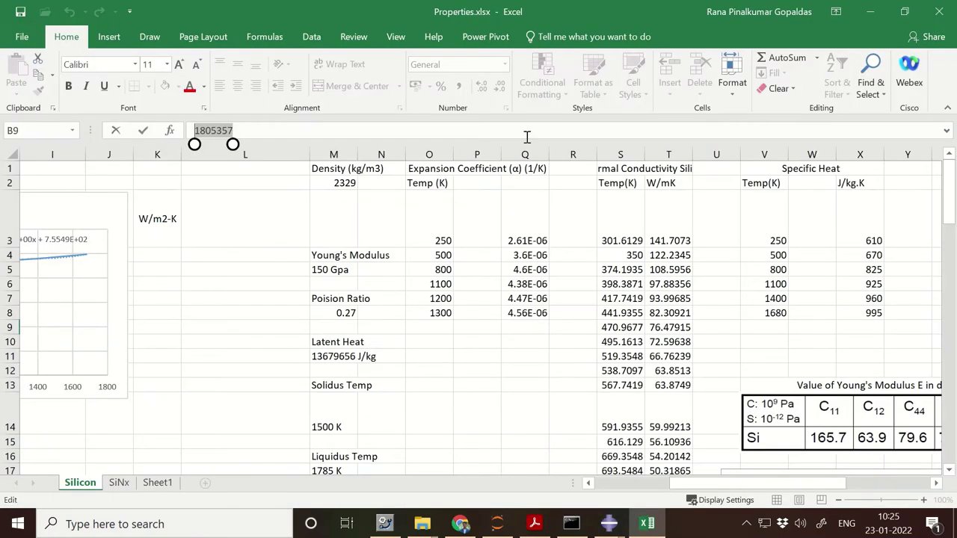
click(667, 233)
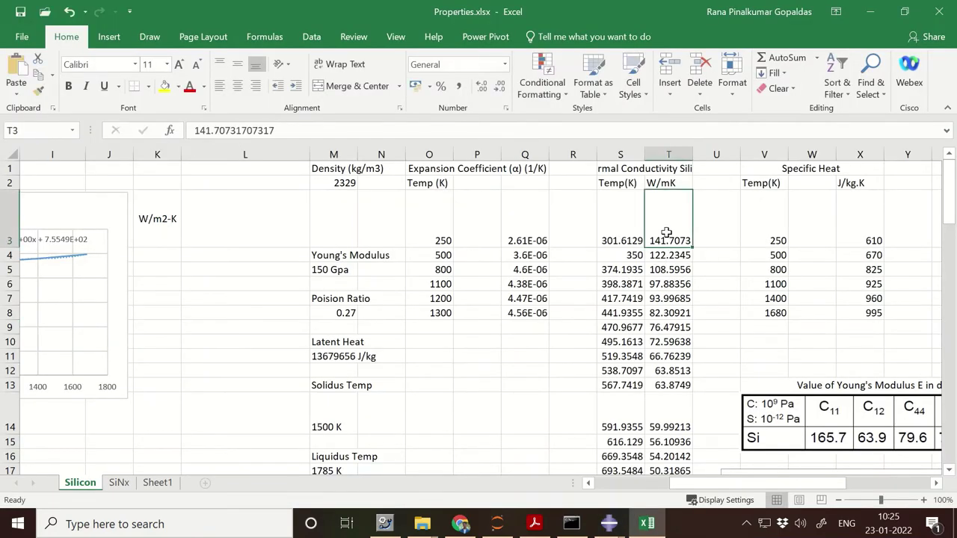
click(609, 237)
key(ctrl+shift+Down)
key(ctrl+c)
key(alt+Tab)
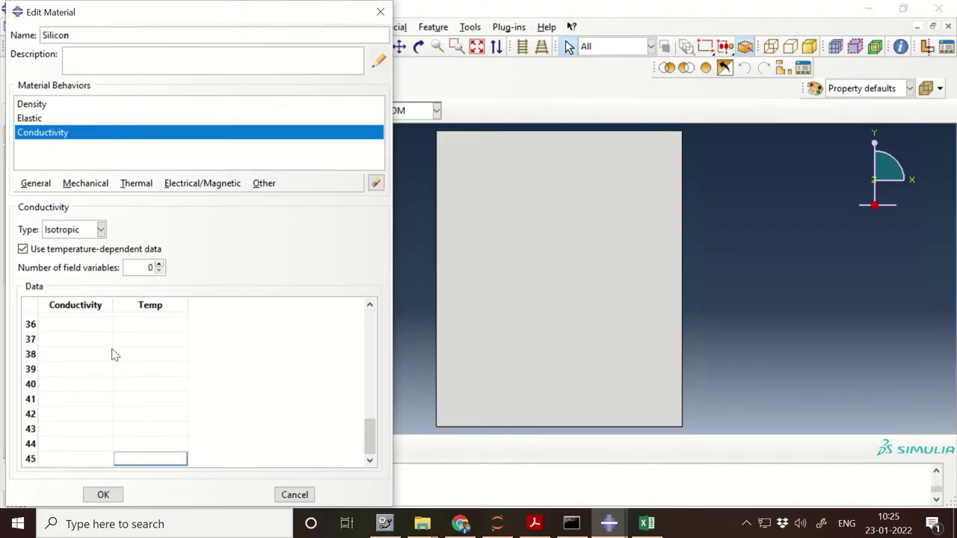
scroll(157, 326, up, 4)
scroll(157, 326, up, 8)
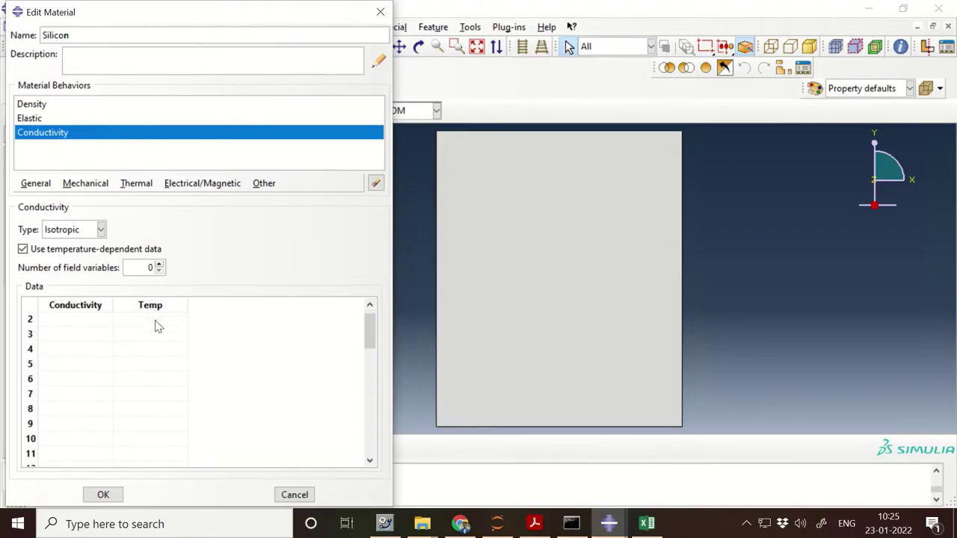
click(157, 313)
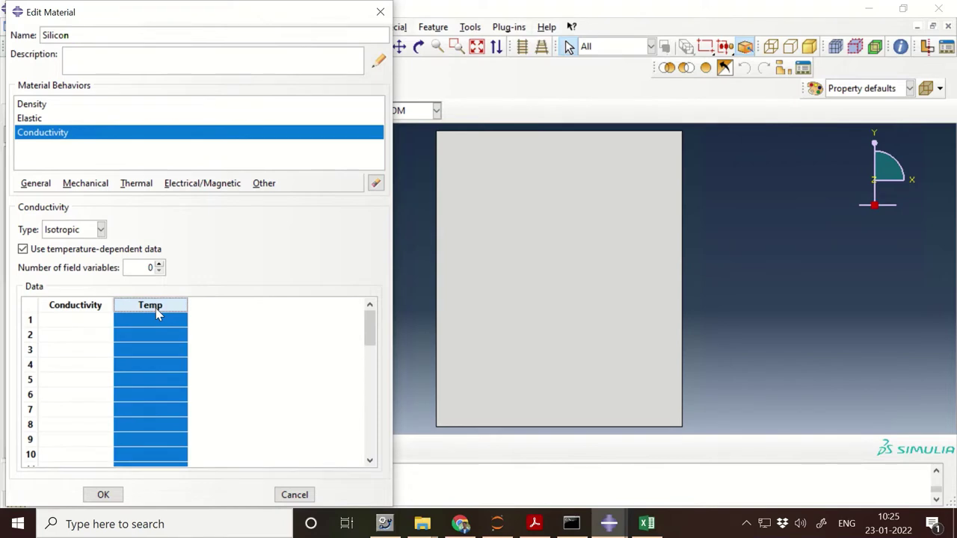
key(ctrl+v)
Copy the W/mK values, 141.7073 to 29.40598, from the Excel sheet into the Conductivity column of Silicon's conductivity table in Abaqus
key(alt+Tab)
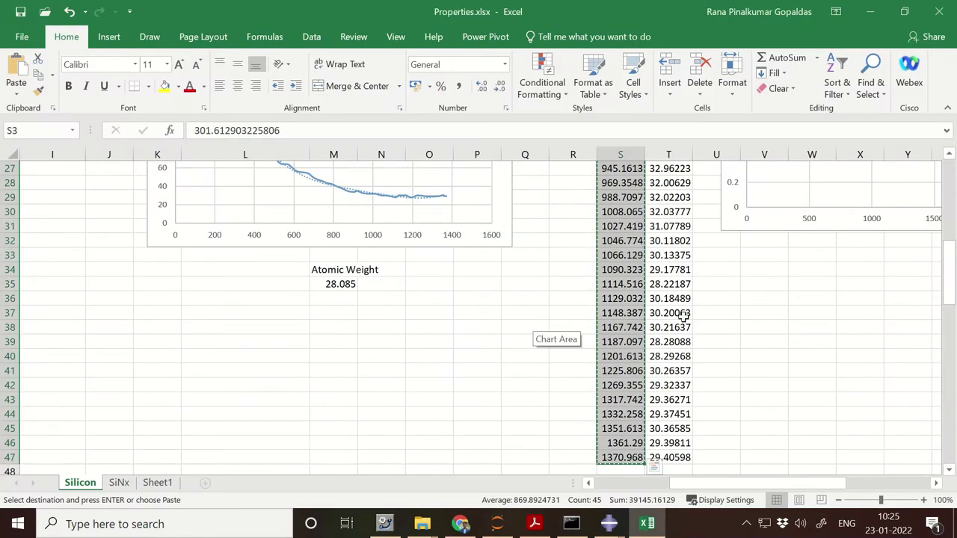
scroll(686, 353, up, 9)
click(665, 229)
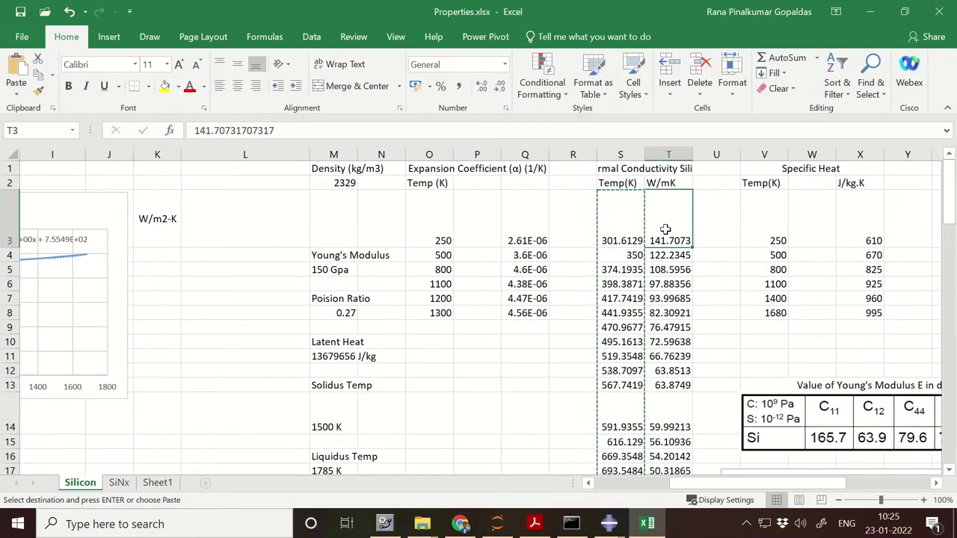
key(ctrl+shift+Down)
key(ctrl+c)
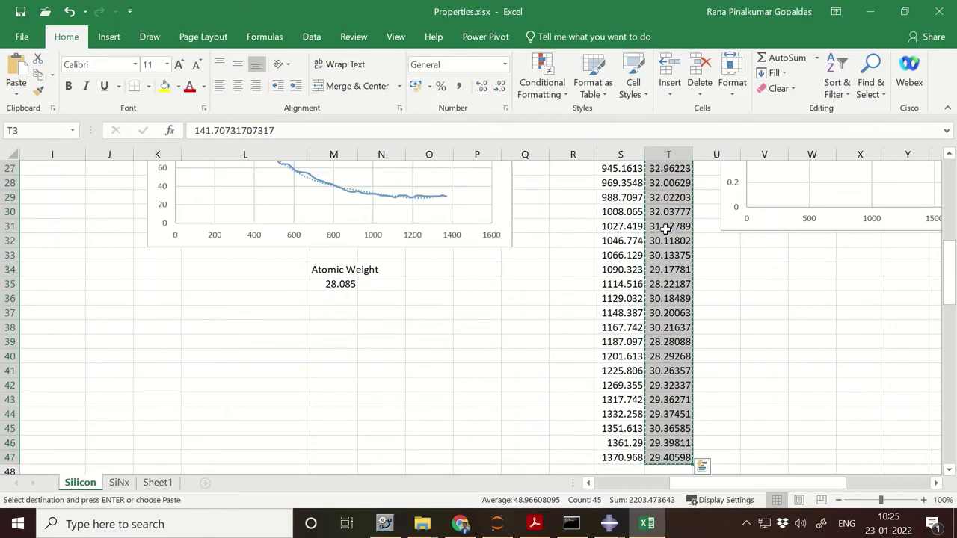
key(alt+Tab)
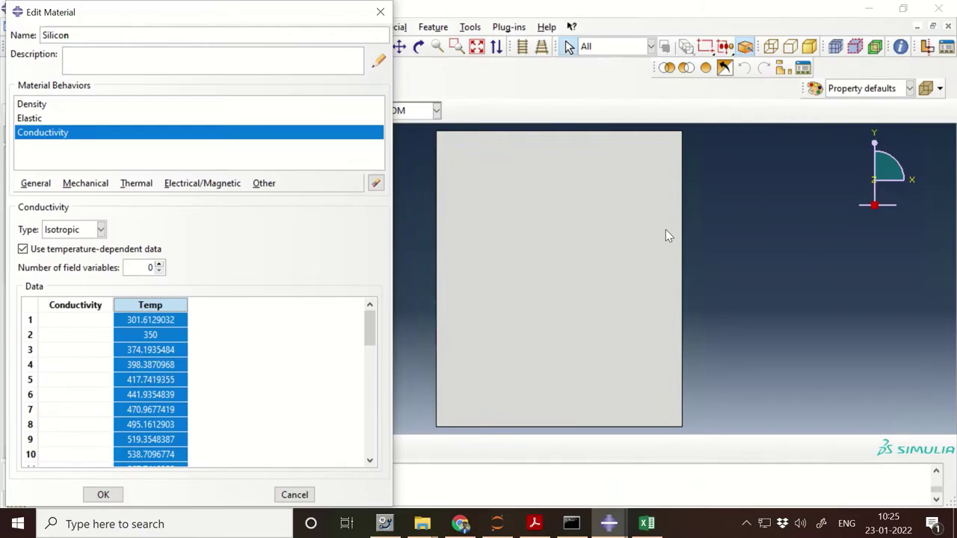
click(67, 305)
key(ctrl+v)
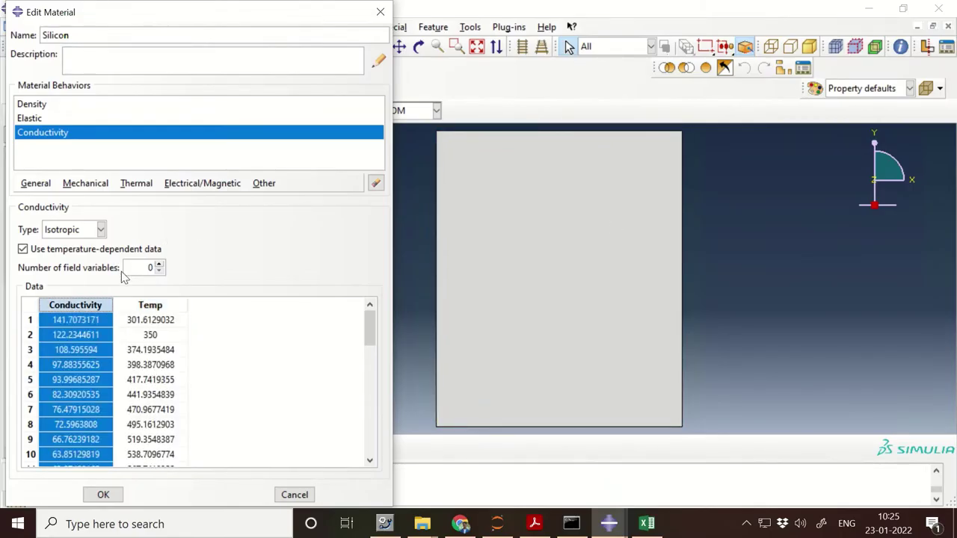
Add constant-volume specific heat to Silicon with temperature-dependent data and extend its table to six empty rows
click(135, 184)
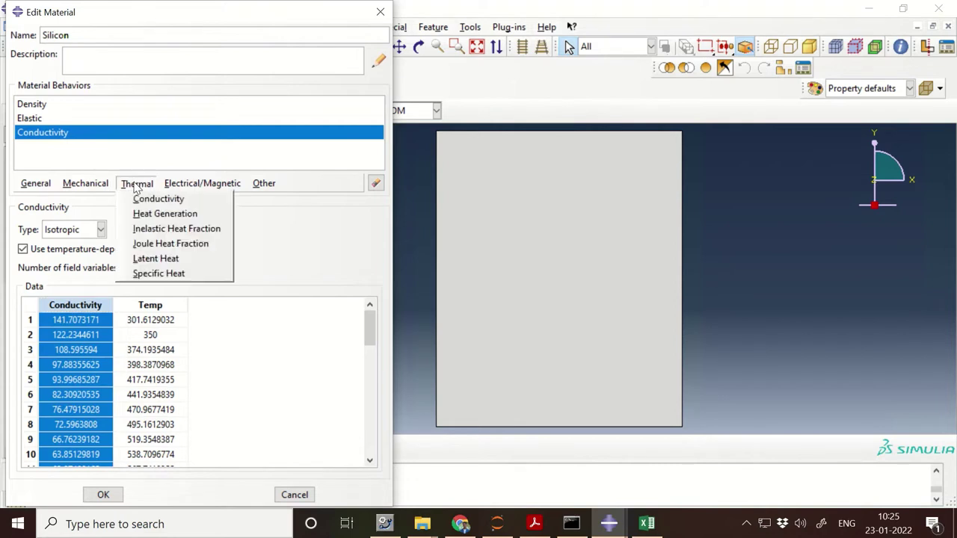
click(153, 274)
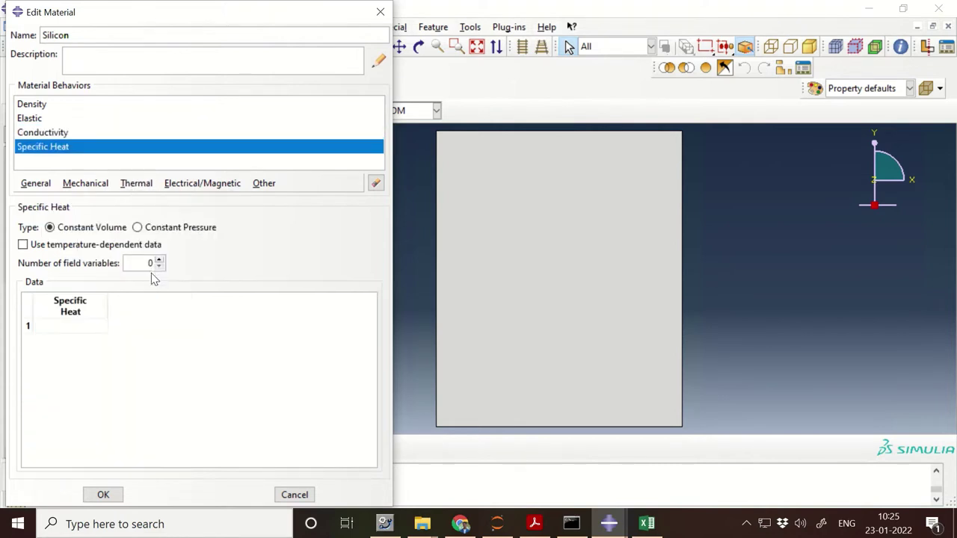
click(23, 244)
click(59, 326)
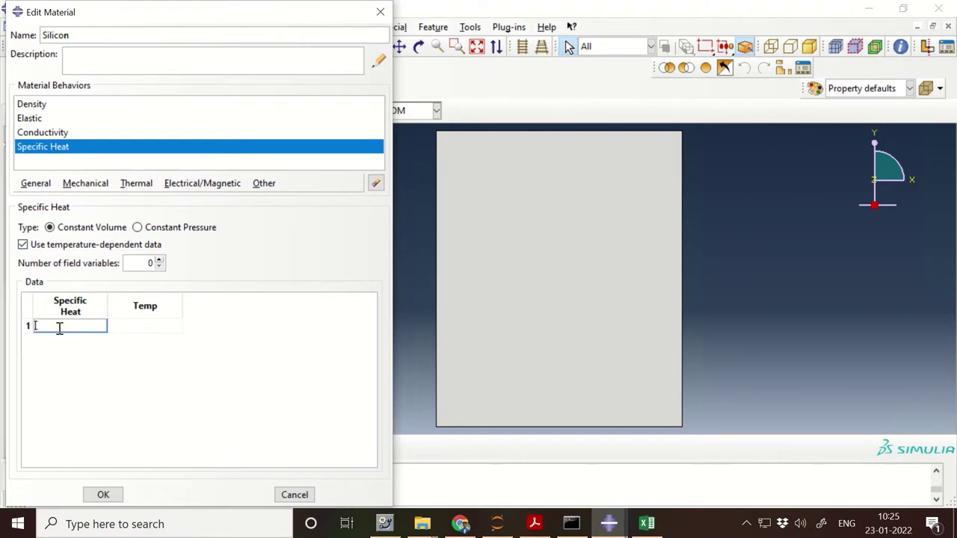
key(Return)
key(Return)
key(Return)
key(Return)
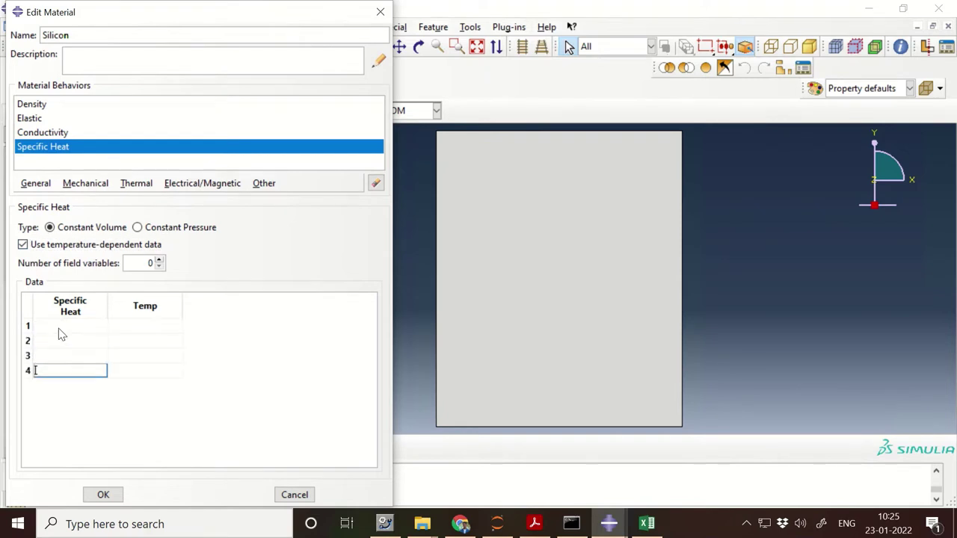
key(Tab)
key(Tab)
key(Tab)
Copy the specific heat temperatures 250, 500, 800, 1100, 1400 and 1680 from Excel into the specific heat table's Temp column in Abaqus
key(alt+Tab)
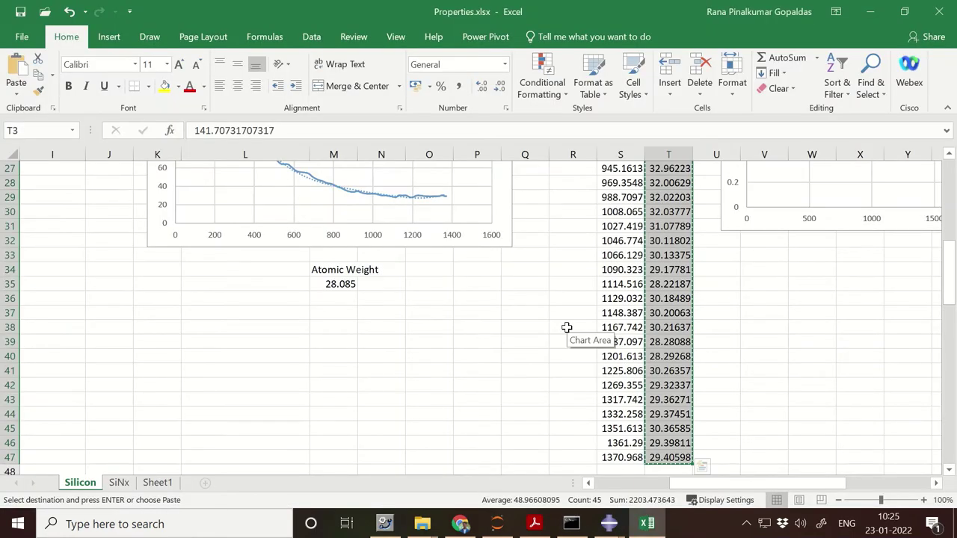
scroll(751, 339, up, 9)
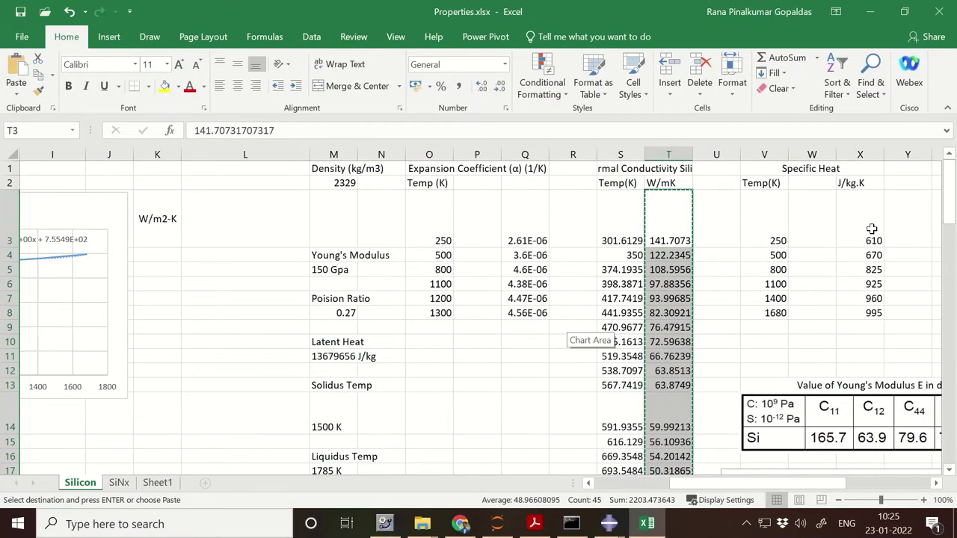
drag(759, 241, 759, 314)
key(ctrl+c)
key(alt+Tab)
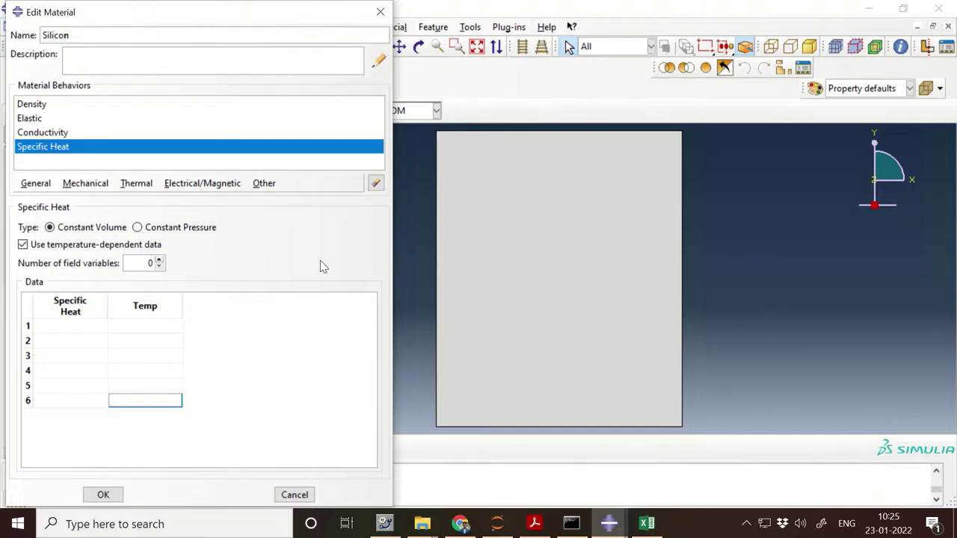
click(170, 312)
key(ctrl+v)
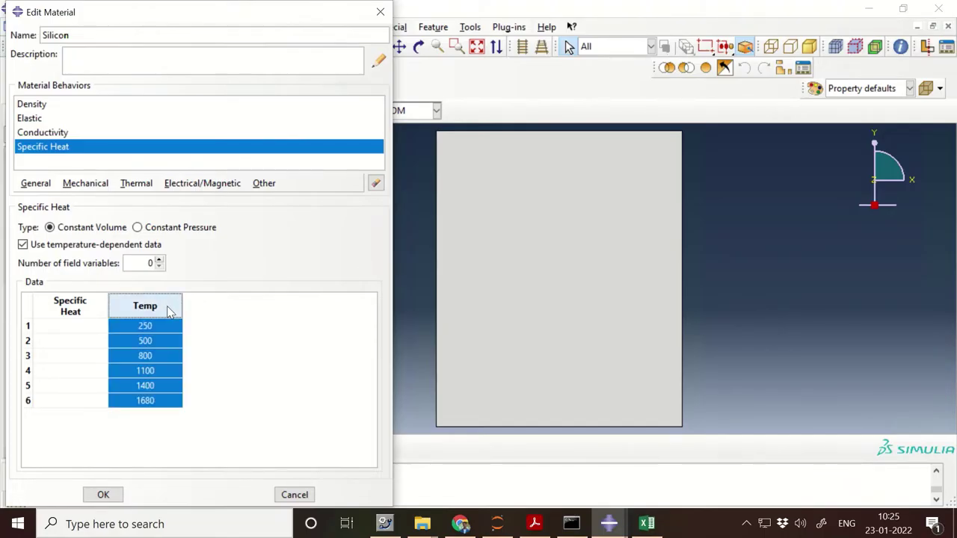
Copy the specific heat values 610, 670, 825, 925, 960 and 995 from Excel into the Specific Heat column in Abaqus
key(alt+Tab)
drag(859, 232, 864, 313)
key(ctrl+c)
key(alt+Tab)
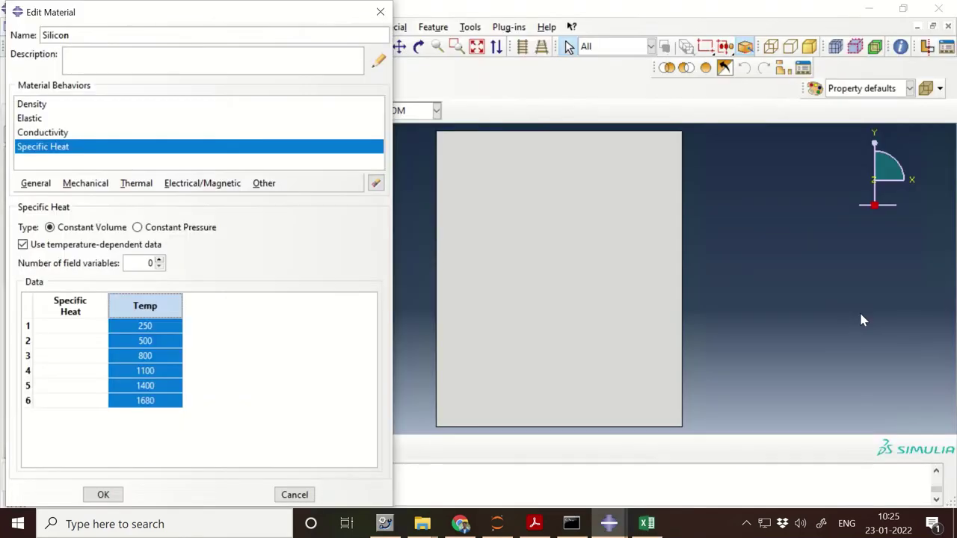
click(59, 311)
key(ctrl+v)
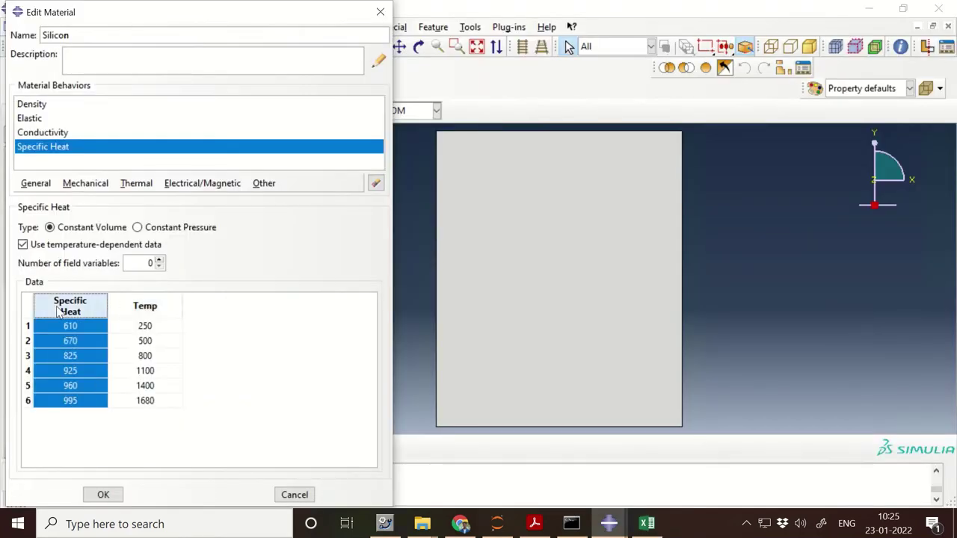
Add latent heat to Silicon in Abaqus, using the pure solvent melting heat 1805357 copied from the Excel sheet
click(136, 183)
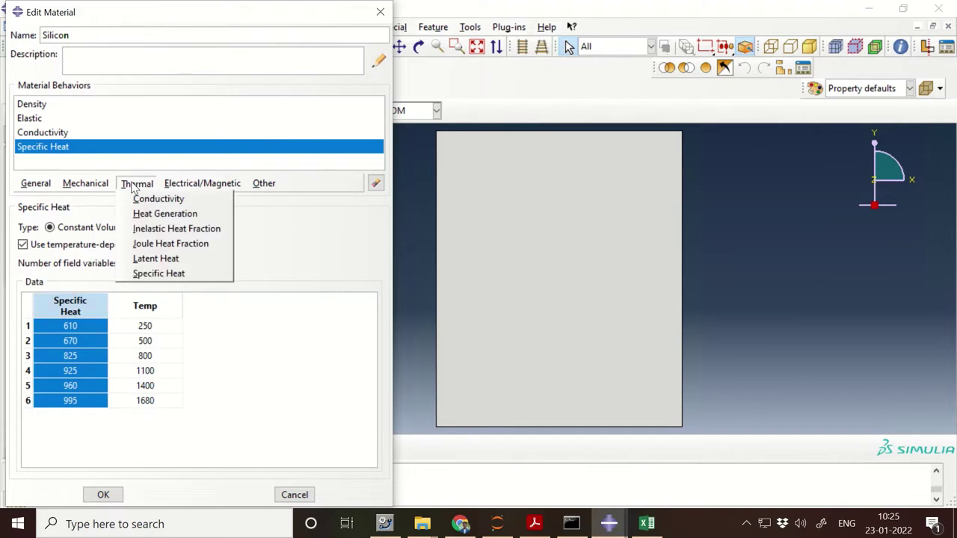
click(145, 259)
key(alt+Tab)
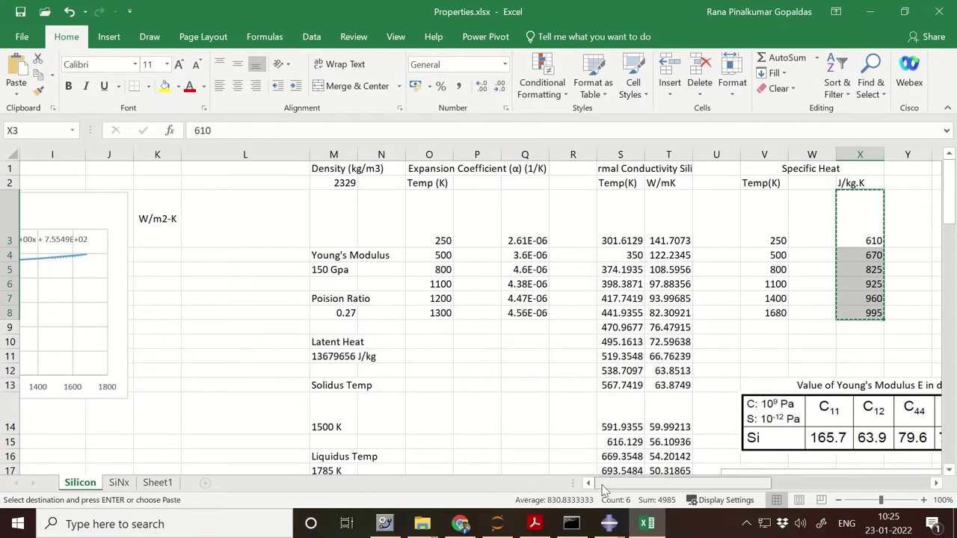
drag(604, 490, 595, 490)
click(184, 329)
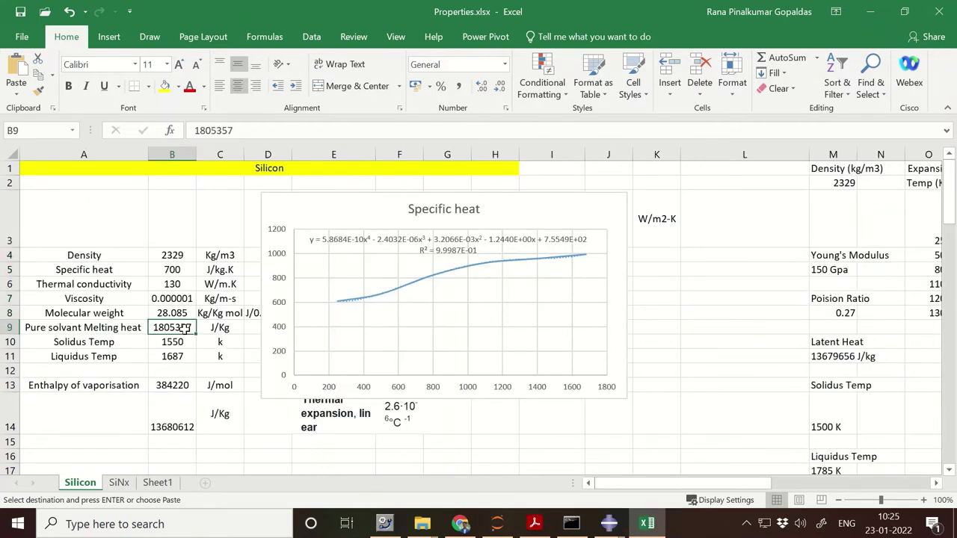
double_click(247, 130)
key(ctrl+c)
key(alt+Tab)
click(83, 271)
click(84, 271)
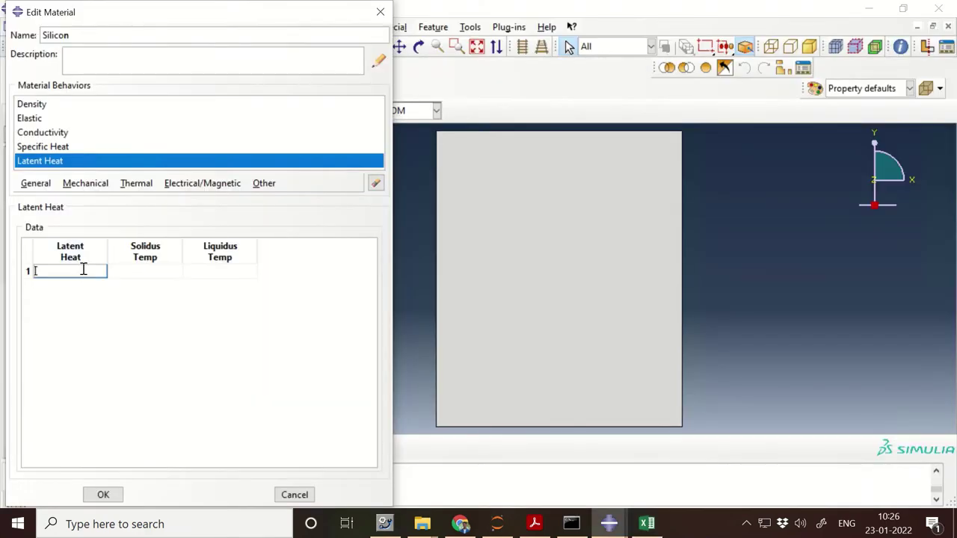
key(ctrl+v)
Set the solidus temperature to 1550 and the liquidus temperature to 1673, save the Silicon material and close the Material Manager
click(151, 271)
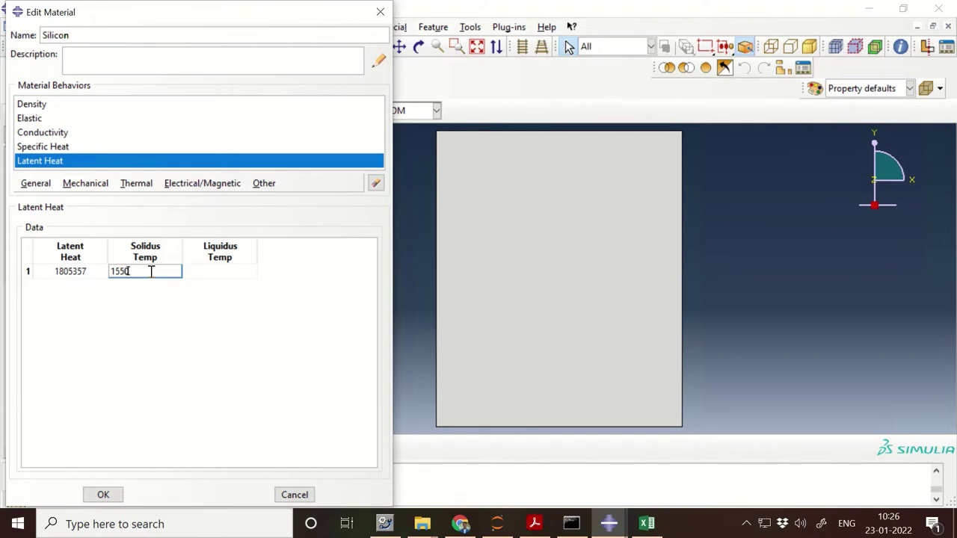
click(211, 273)
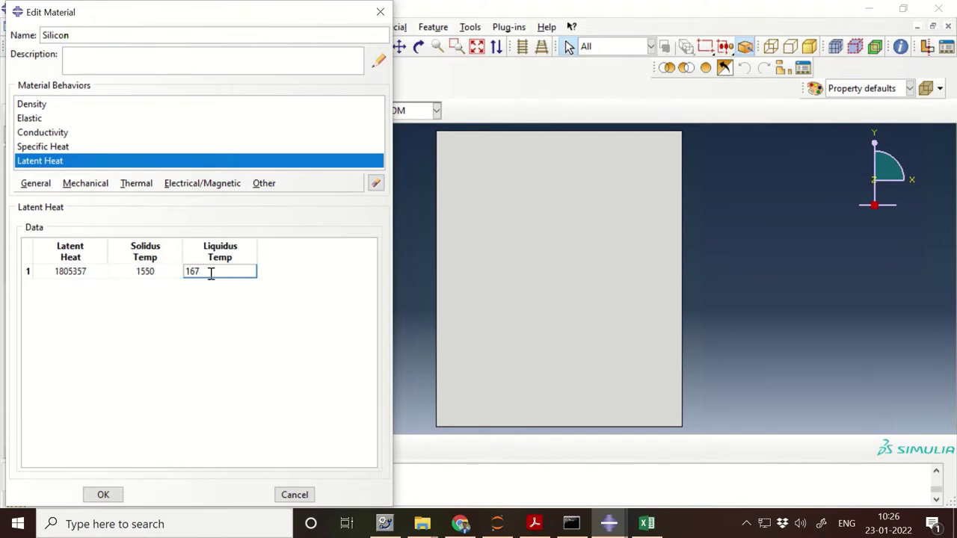
key(Return)
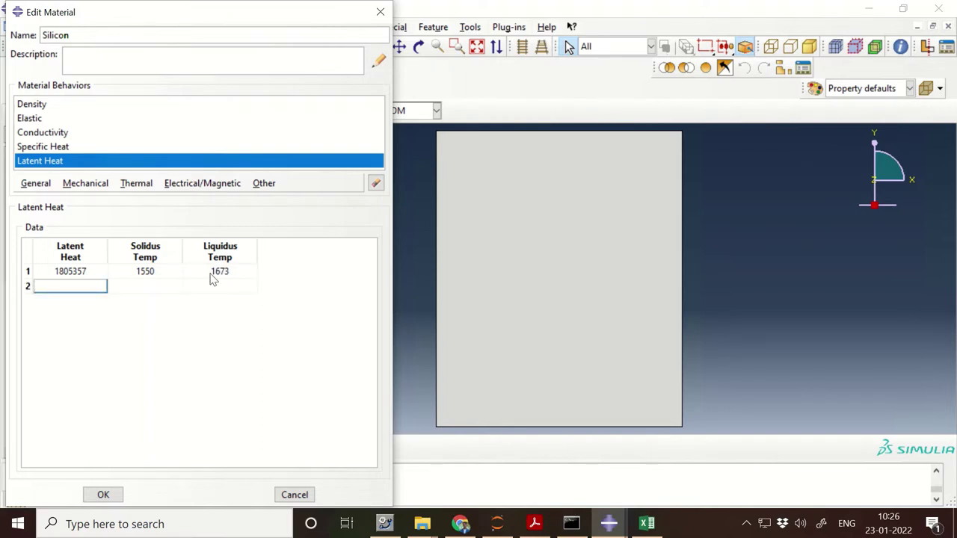
key(Escape)
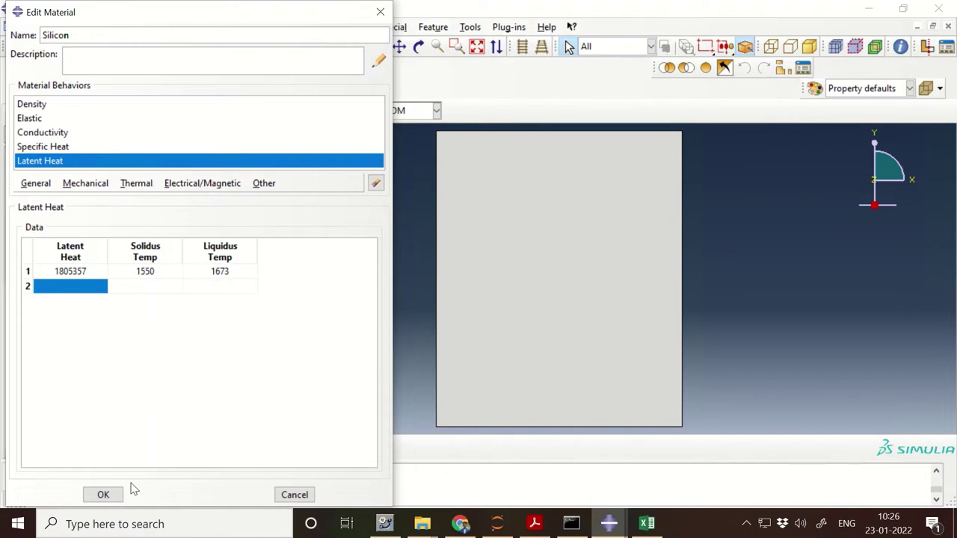
click(103, 495)
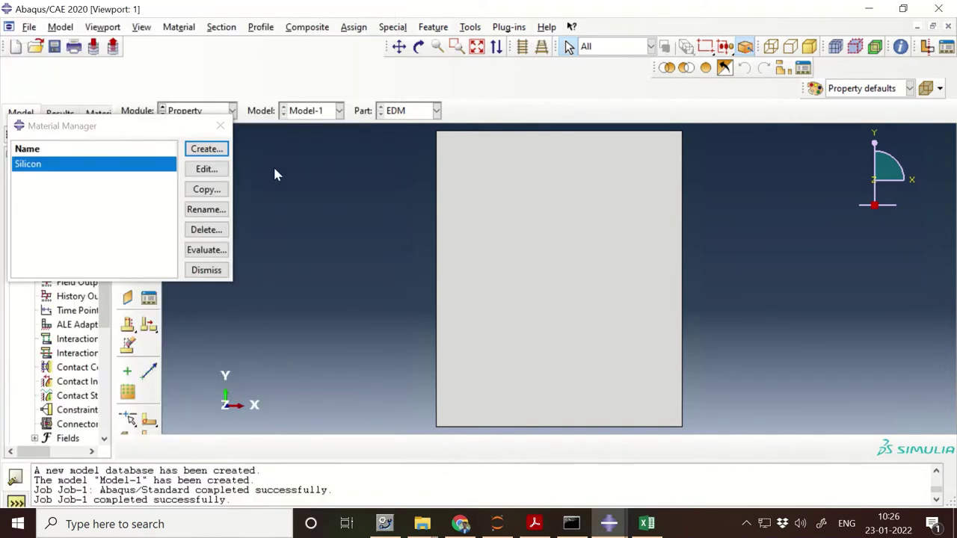
click(220, 125)
Create a solid, homogeneous section with Silicon as its material and no plane stress/strain thickness, and close the Section Manager
click(150, 163)
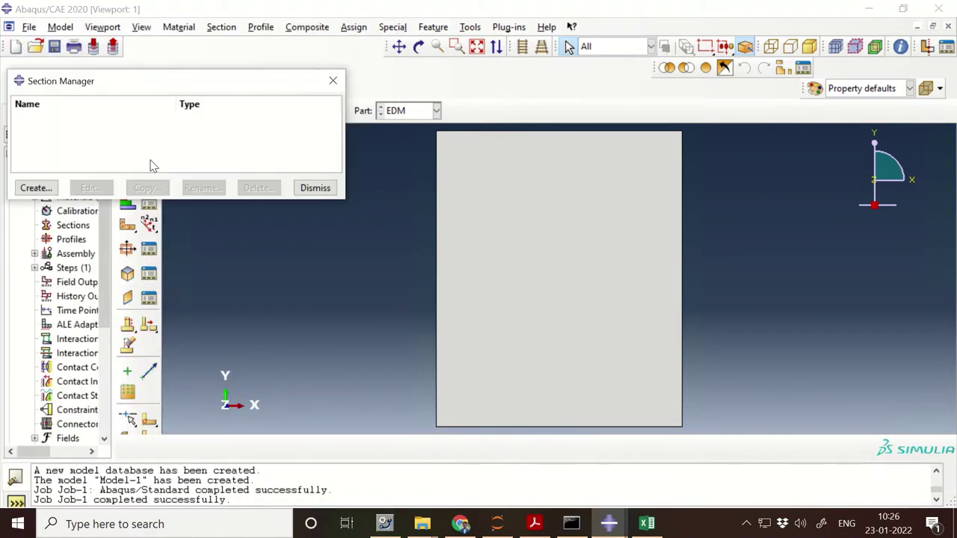
click(36, 188)
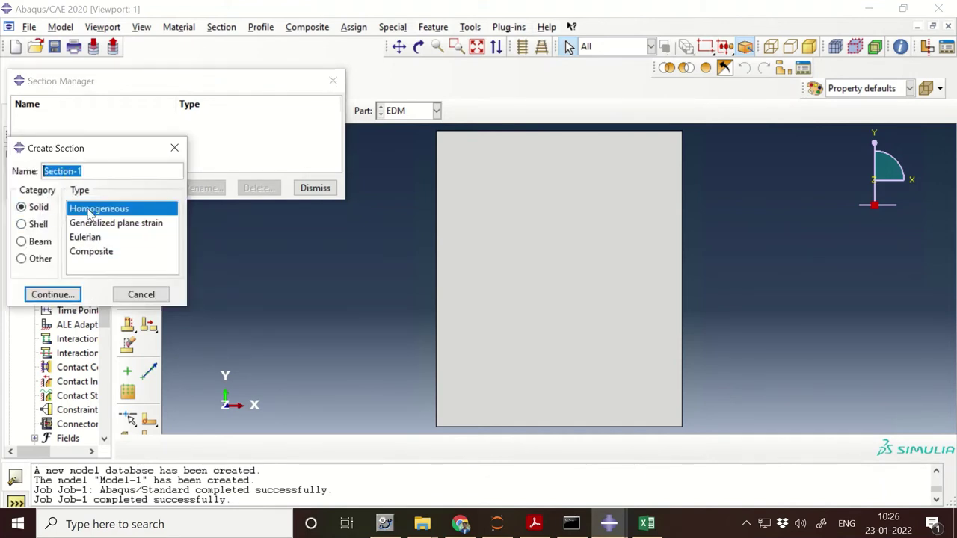
click(53, 296)
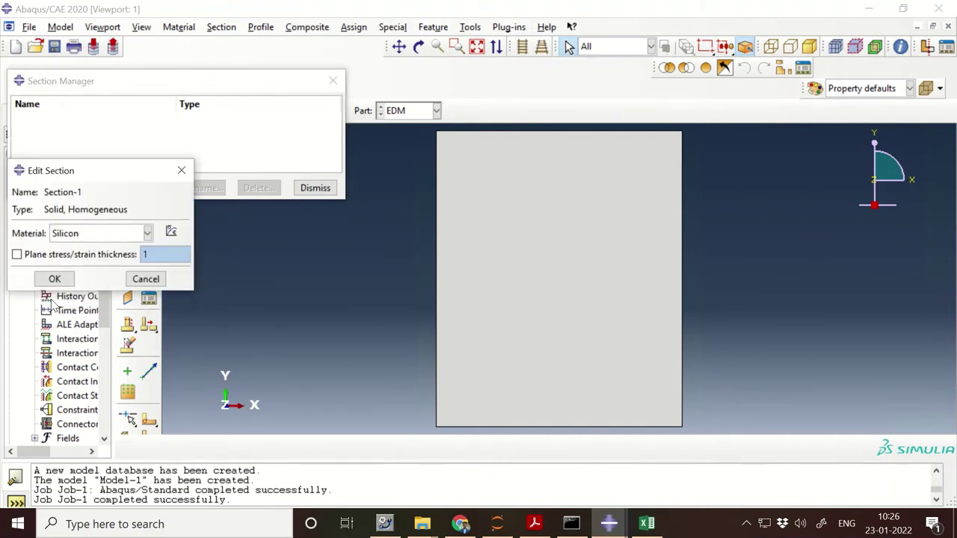
click(66, 258)
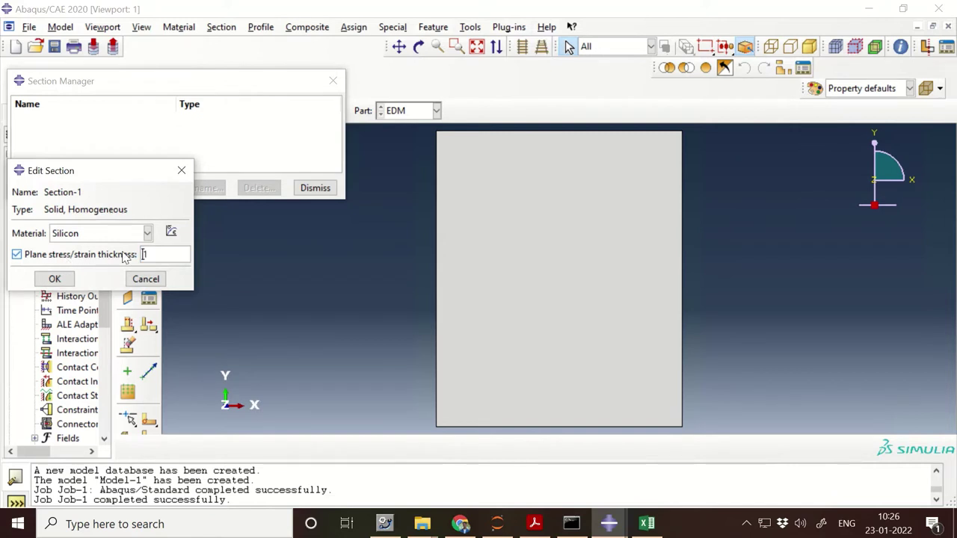
click(169, 253)
click(18, 255)
click(52, 279)
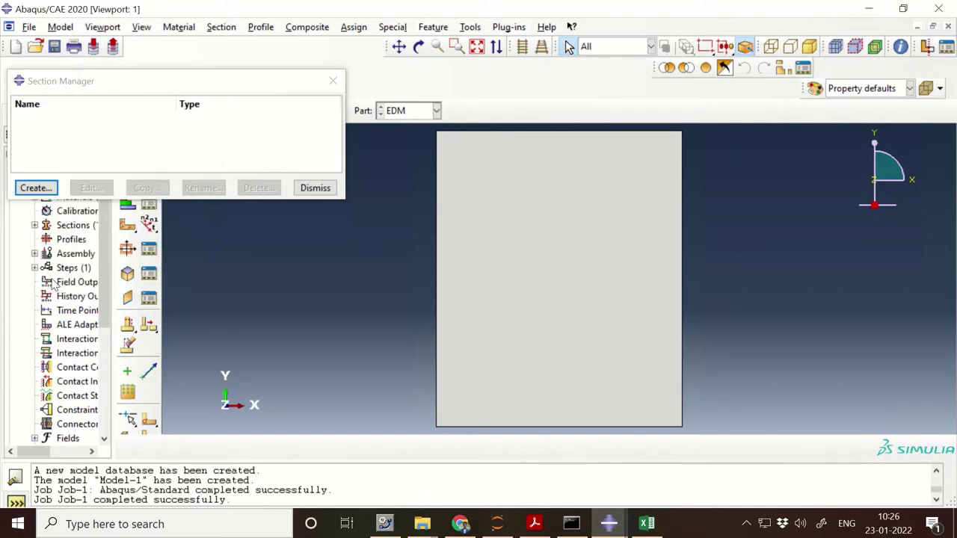
click(312, 187)
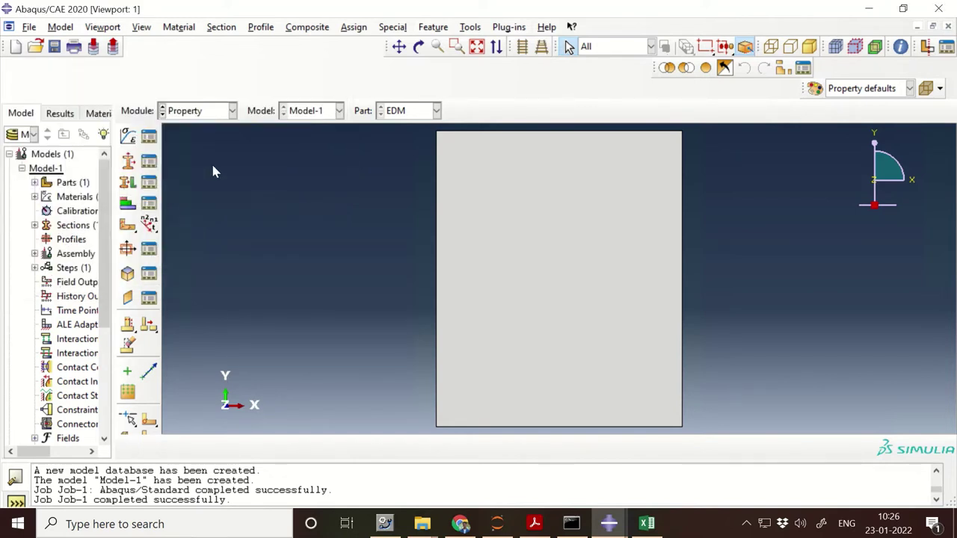
Assign the Silicon section to the whole rectangular EDM part, taking the thickness from the section, and close the Section Assignment Manager
click(159, 182)
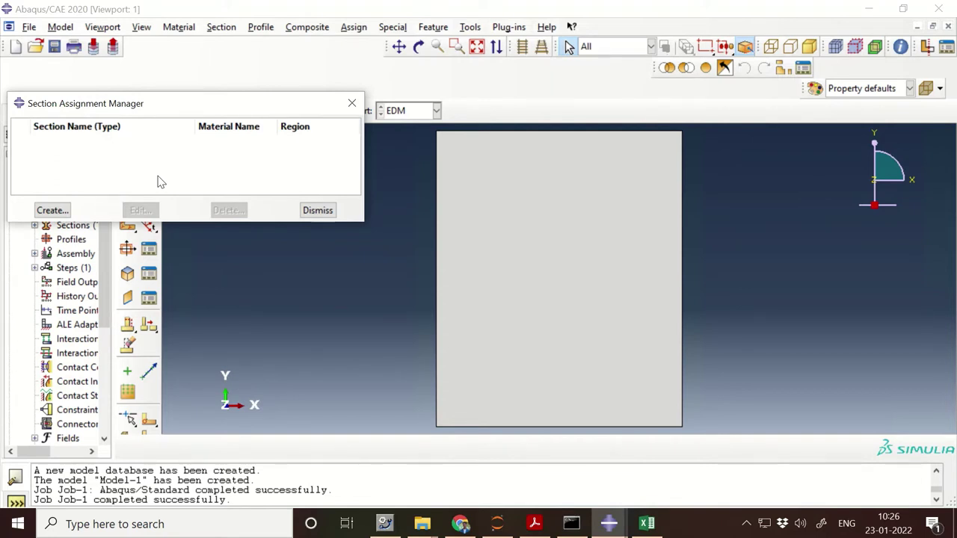
click(42, 215)
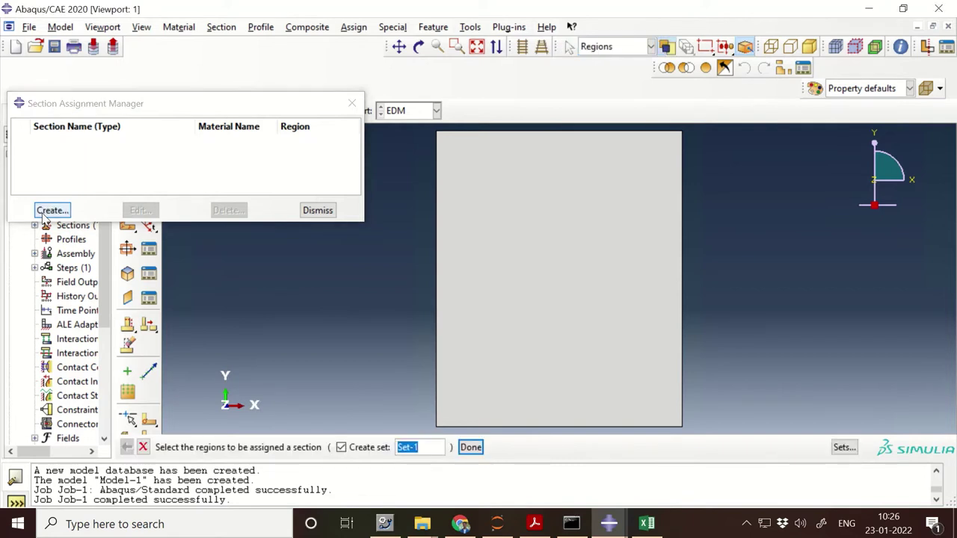
click(516, 214)
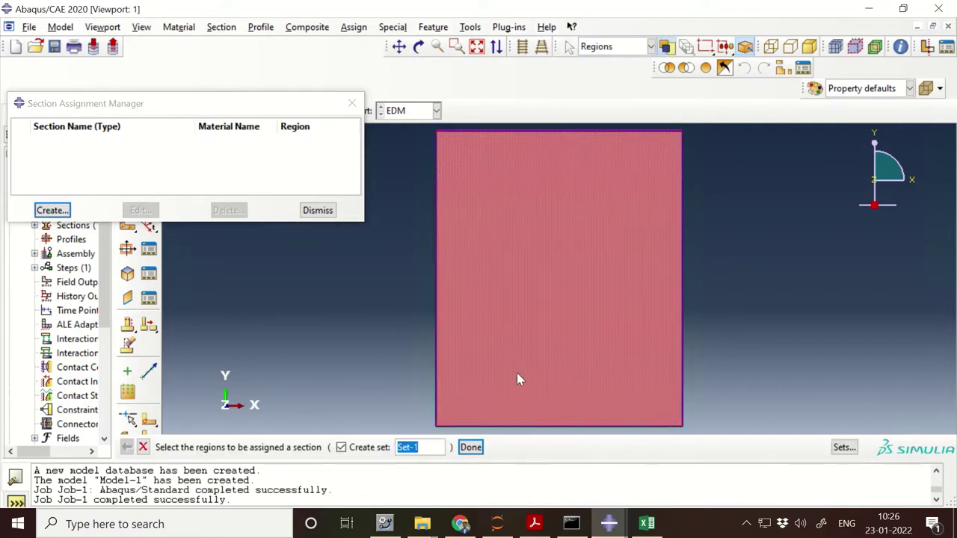
click(470, 448)
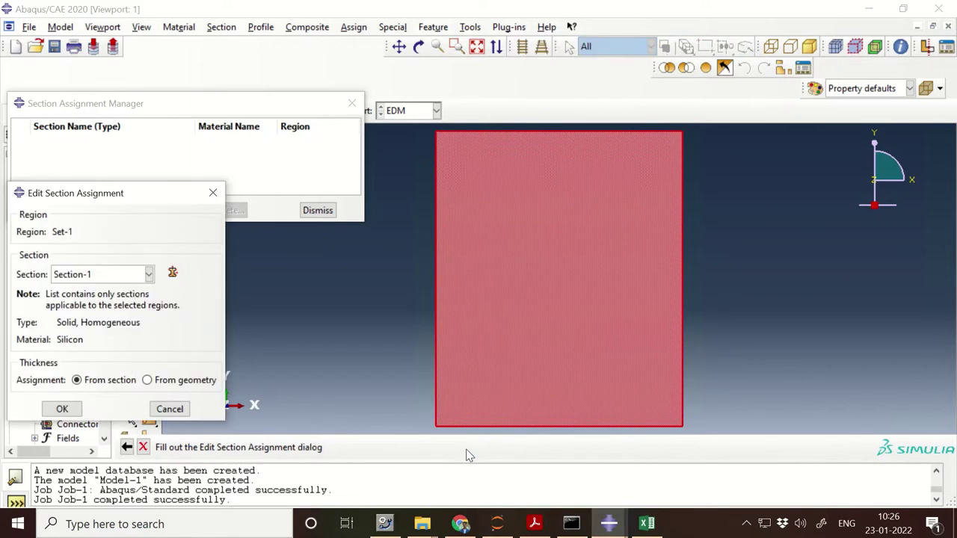
click(105, 275)
click(105, 276)
click(66, 411)
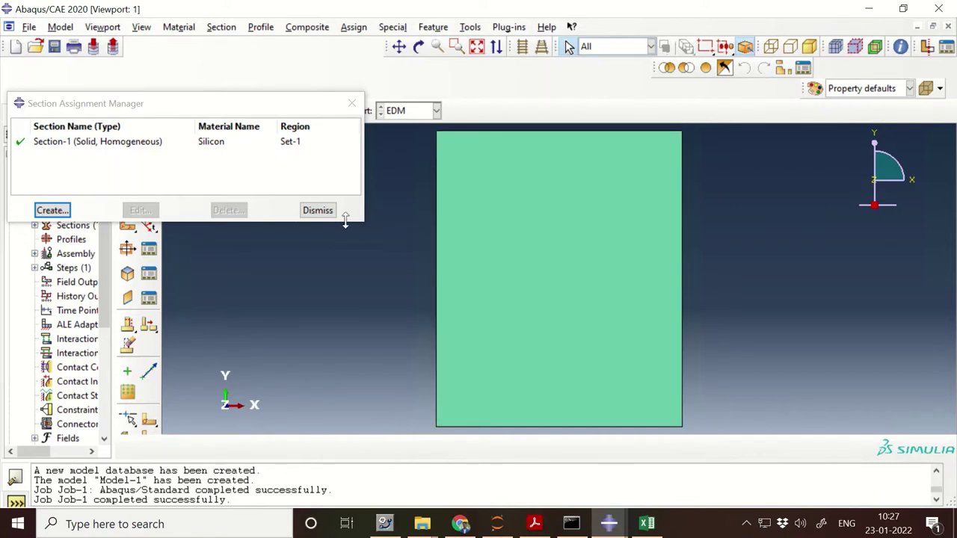
click(320, 212)
Add a dependent instance of the EDM part to the assembly
click(181, 112)
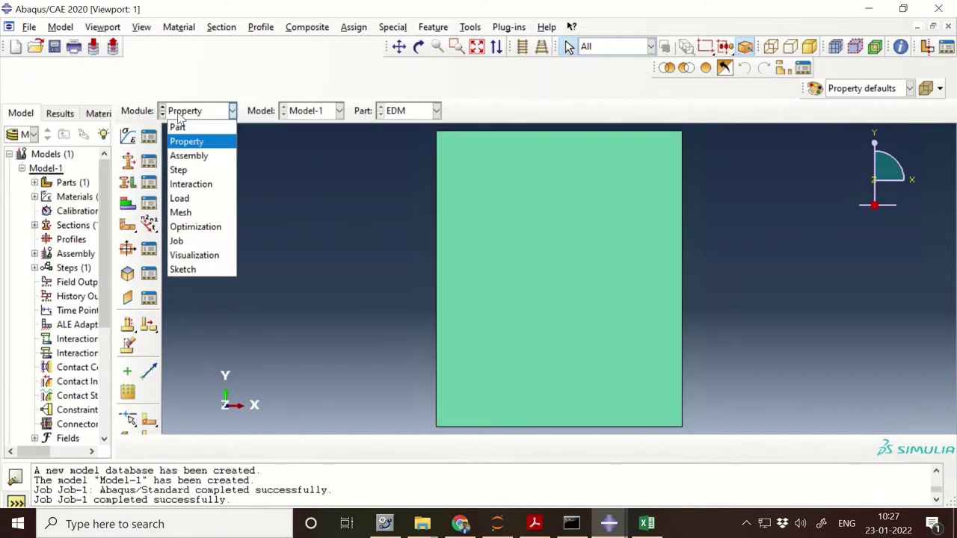
click(186, 155)
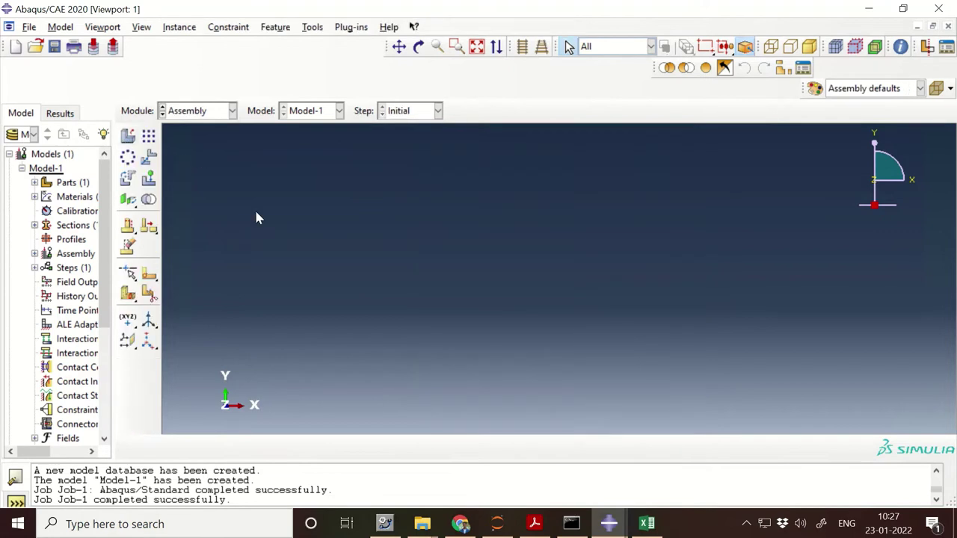
click(128, 135)
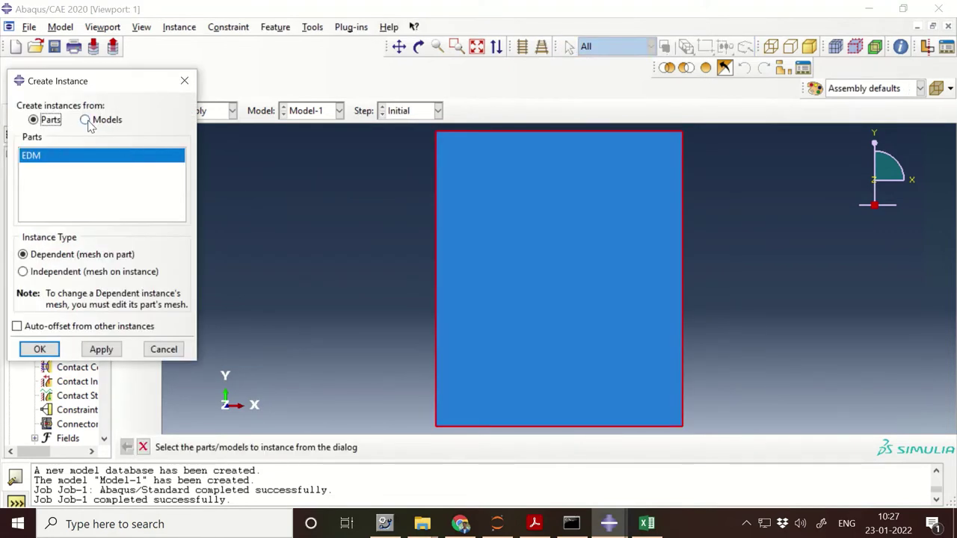
click(40, 349)
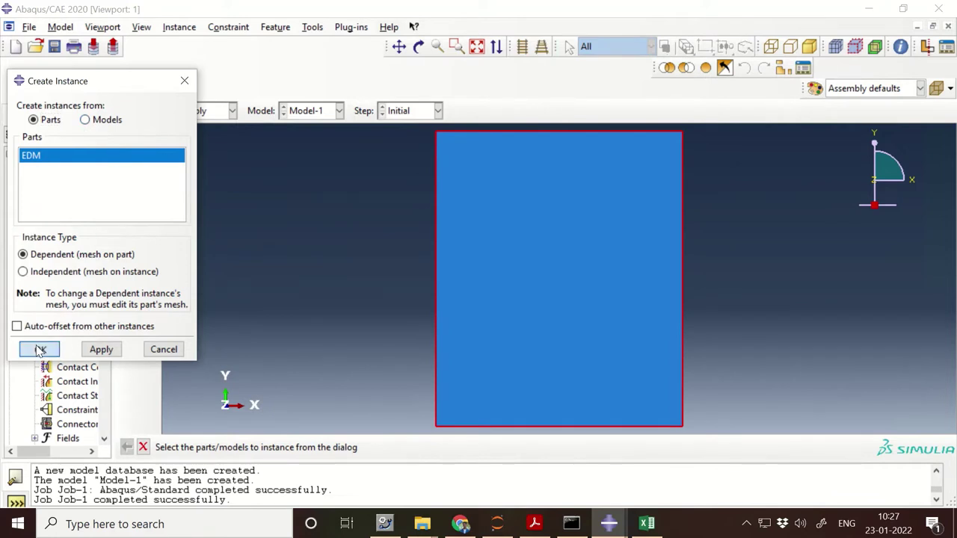
Create a transient heat transfer step named Heating after the Initial step, with a time period of 50e-6
click(202, 110)
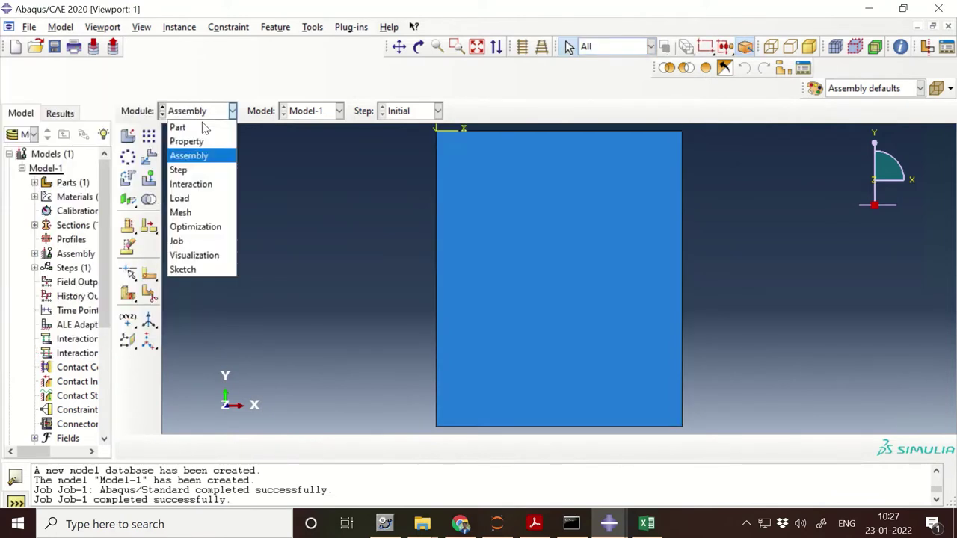
click(199, 169)
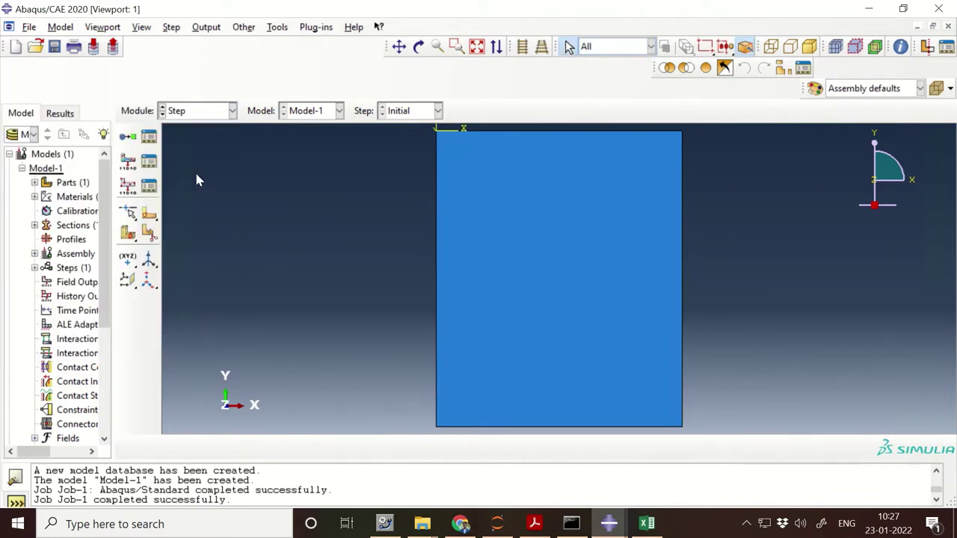
click(149, 138)
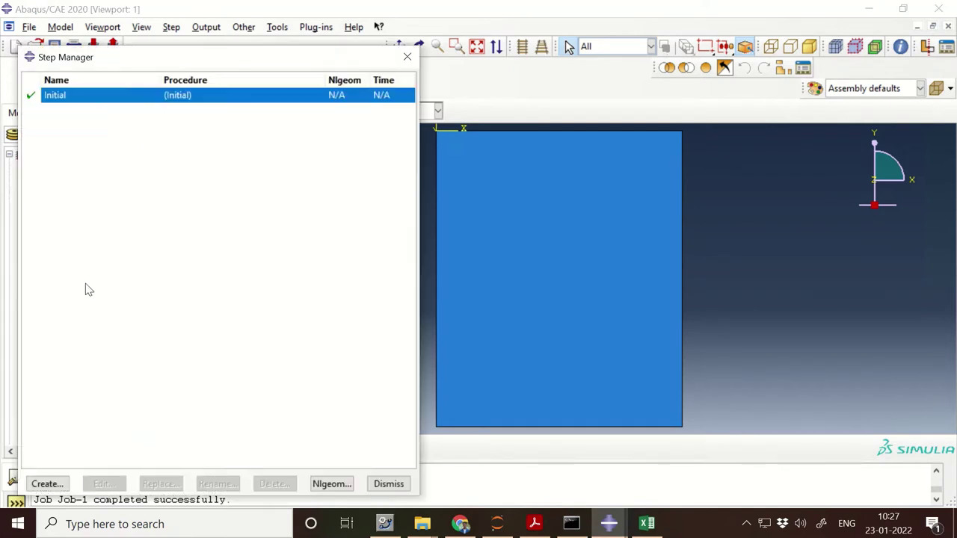
click(46, 485)
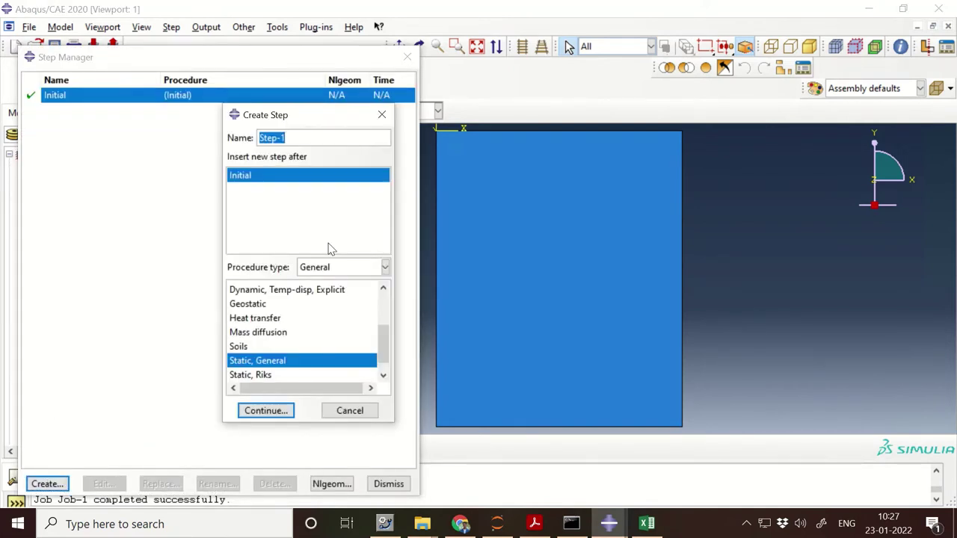
text(Heating)
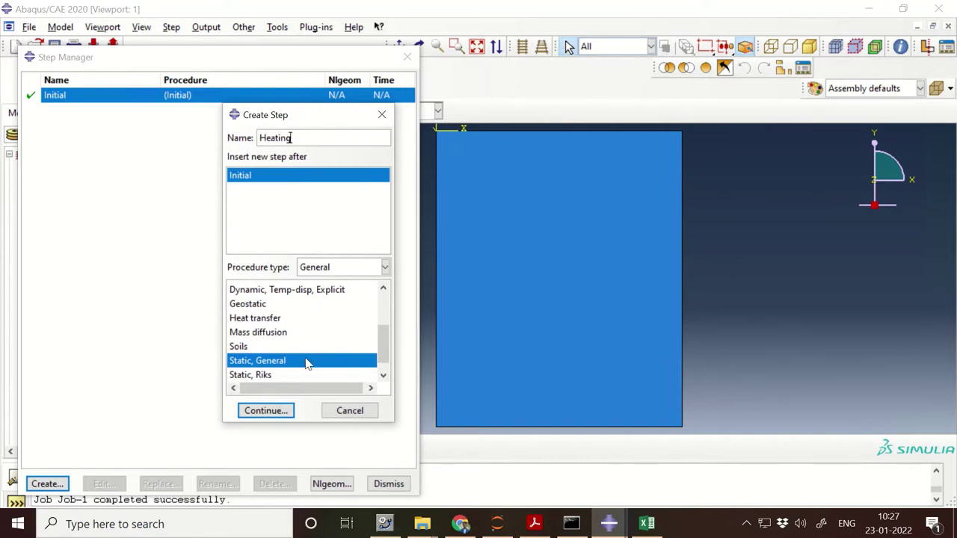
click(264, 320)
click(261, 411)
click(102, 199)
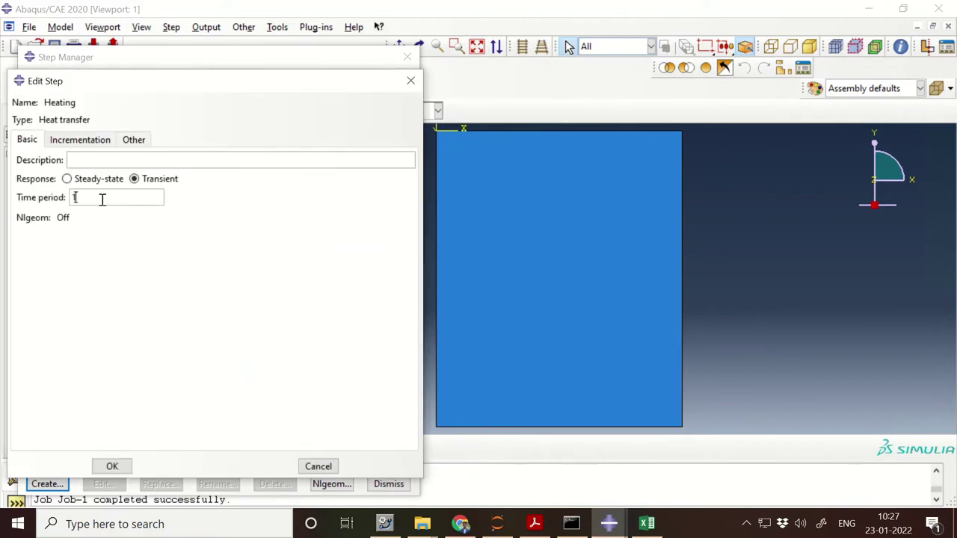
text(50e-6)
Set Heating's increments to initial 5E-07, minimum 5E-10, maximum 5E-07, at most 200 increments and 100000 allowable temperature change, and save the step
click(81, 142)
click(106, 215)
key(BackSpace)
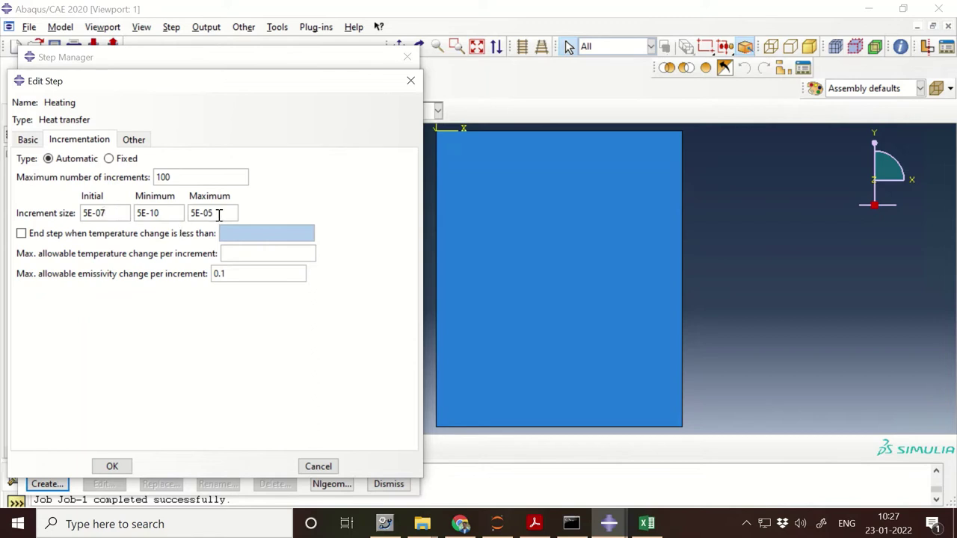
key(BackSpace)
click(178, 178)
drag(179, 182, 123, 182)
text(200)
click(280, 255)
text(100000)
click(114, 465)
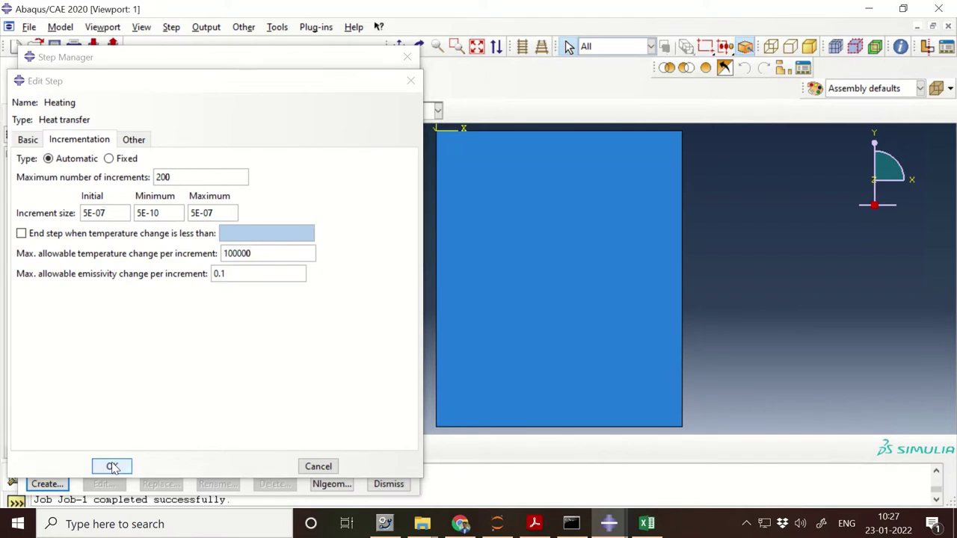
Create a transient heat transfer step named Cooling after Heating, with a time period of 50e-6
click(48, 485)
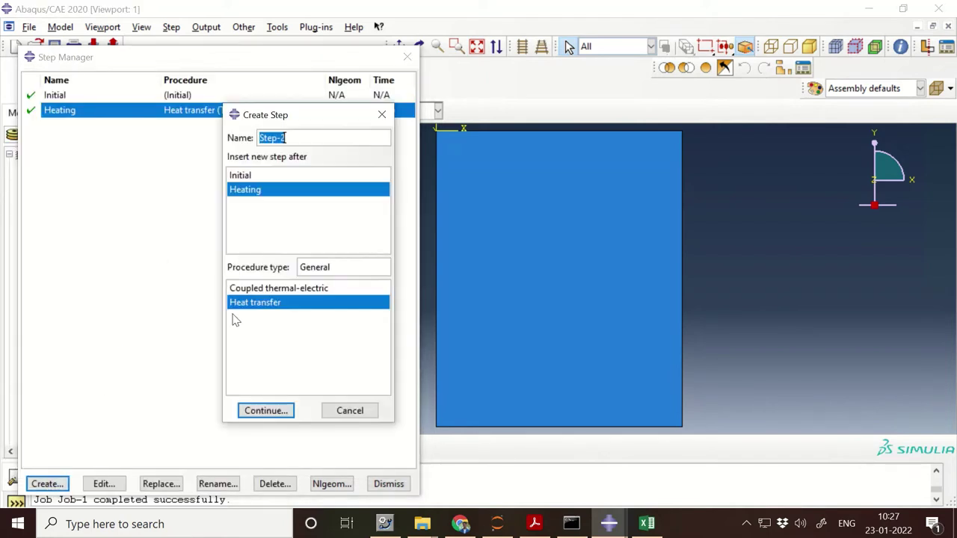
text(Cooling)
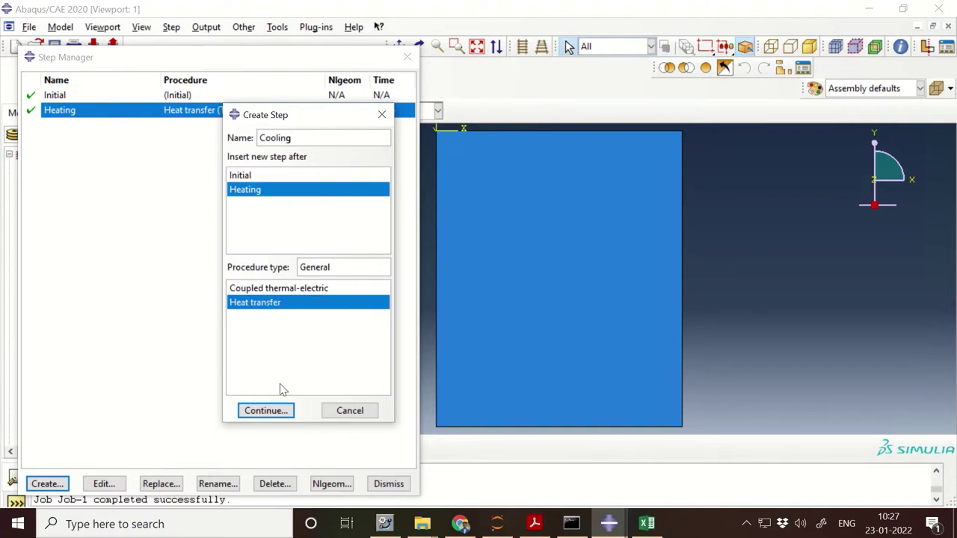
click(267, 409)
double_click(92, 194)
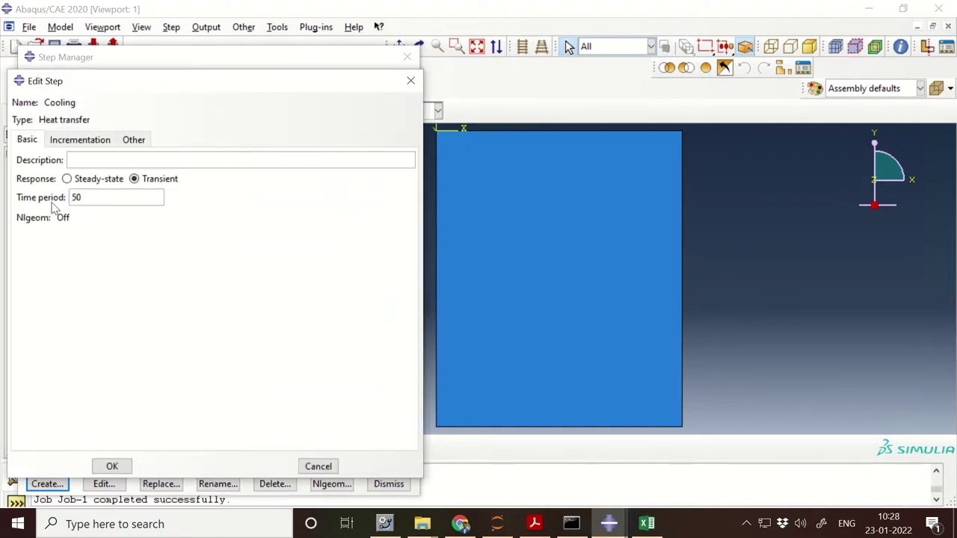
Set Cooling's initial increment to 5E-07, maximum number of increments to 100 and allowable temperature change to 100000, then save and close the Step Manager
click(93, 143)
click(107, 213)
key(BackSpace)
text(6)
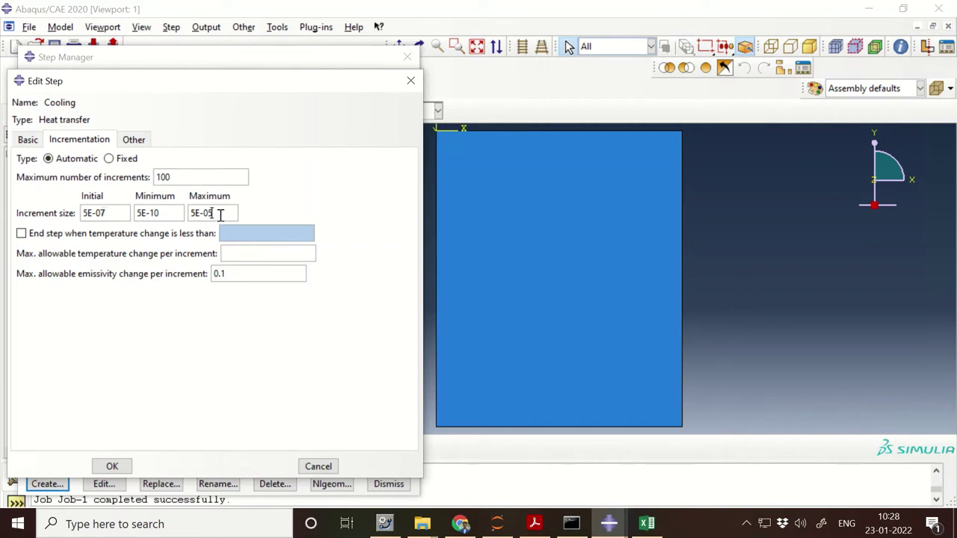
drag(182, 180, 114, 180)
text(100)
click(236, 255)
text(100000)
click(96, 467)
click(386, 485)
Deactivate the field output request F-Output-1 in the Cooling step and close the Field Output Requests Manager
click(148, 171)
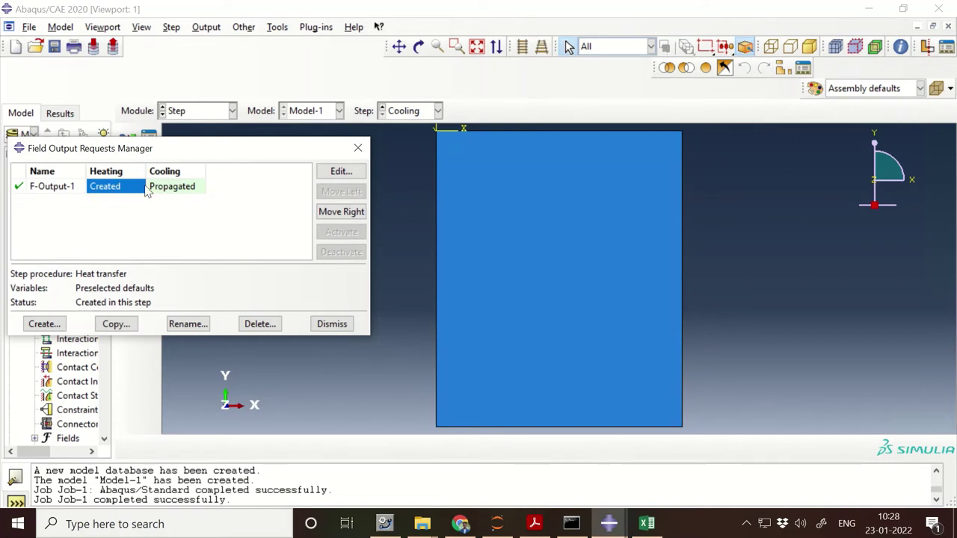
click(178, 188)
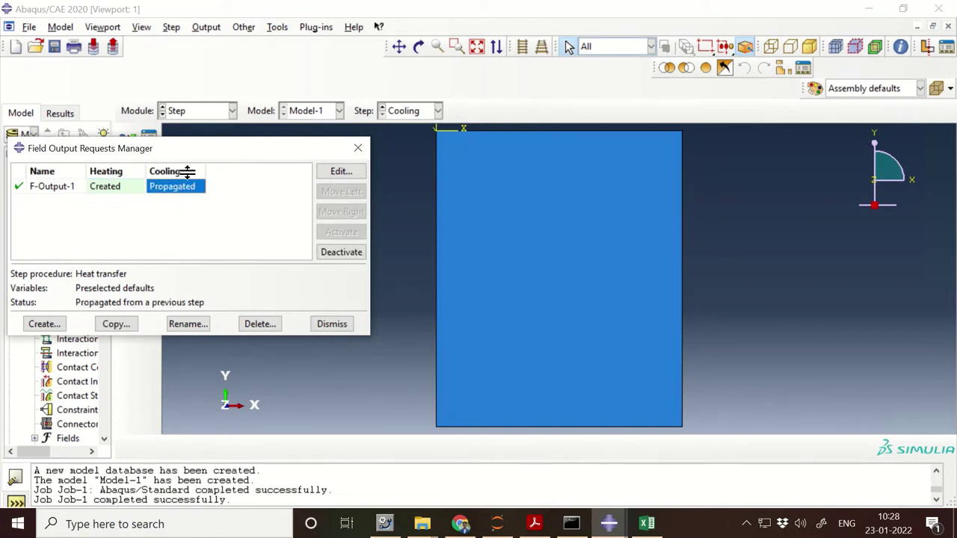
click(334, 253)
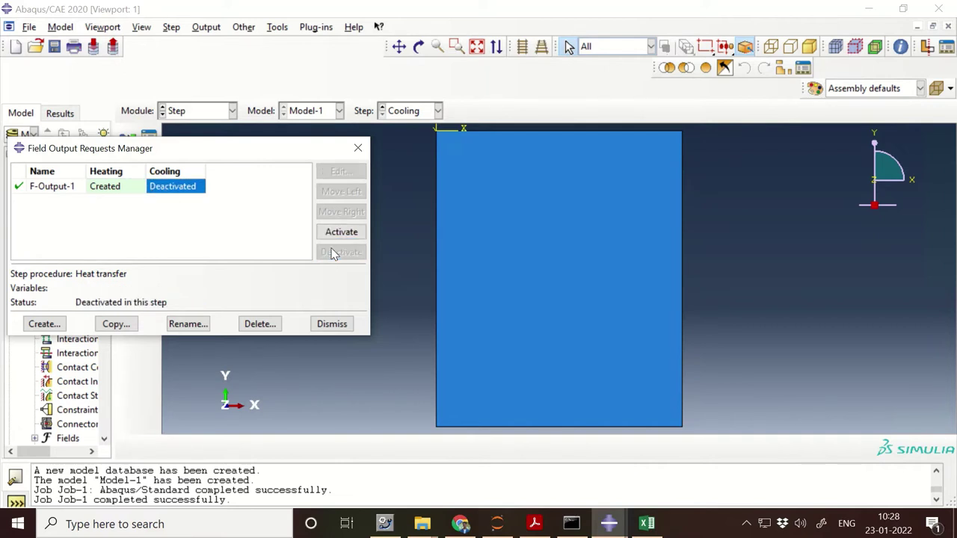
click(340, 323)
Start a new history output request named H-Output-1 in the Heating step
click(148, 186)
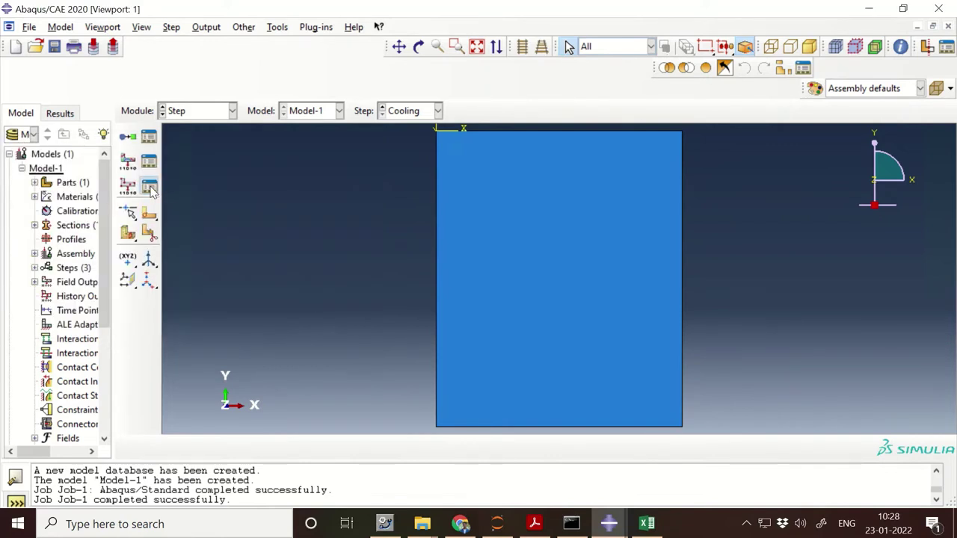
click(45, 347)
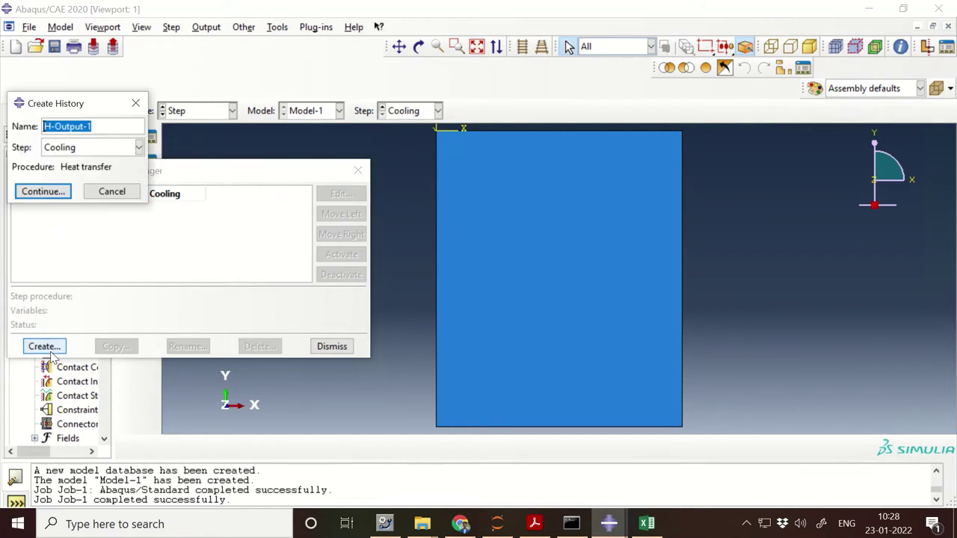
click(139, 148)
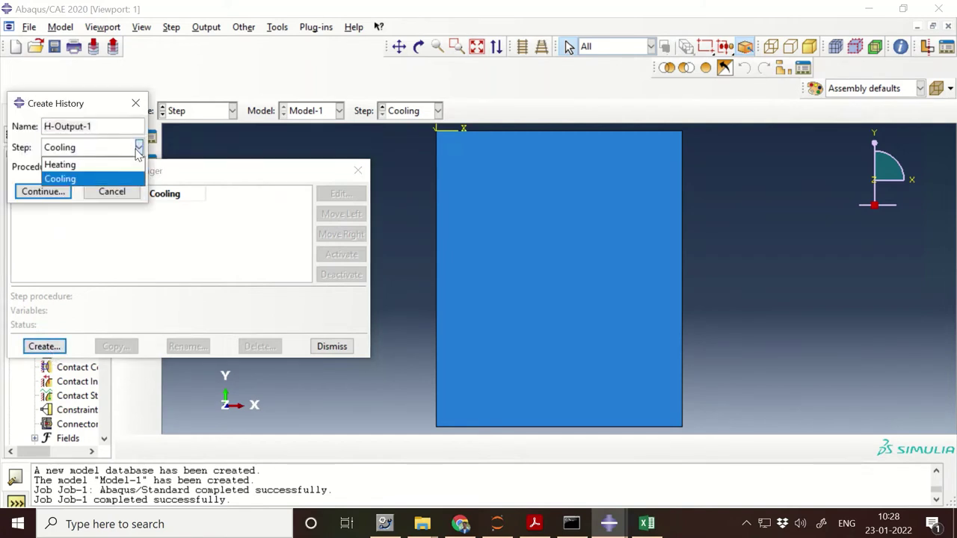
click(112, 165)
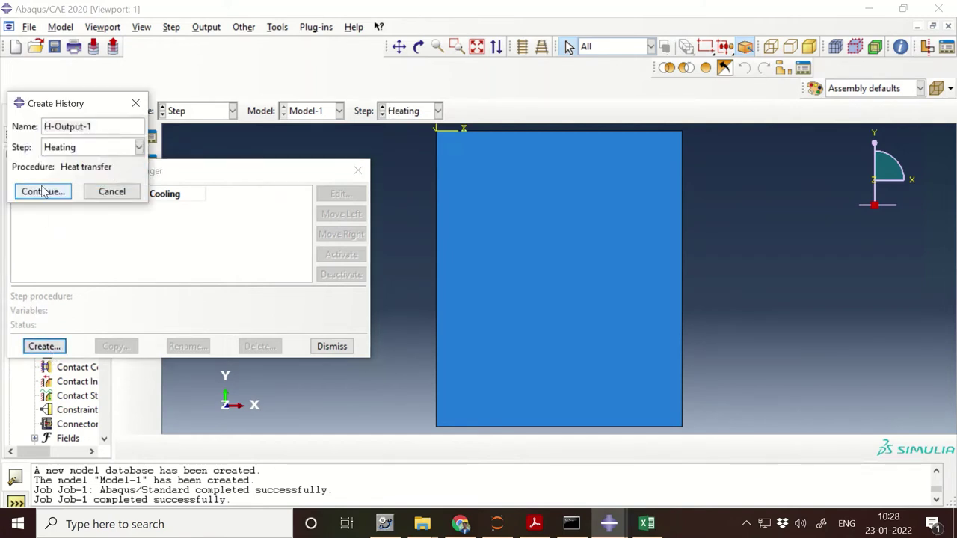
click(43, 192)
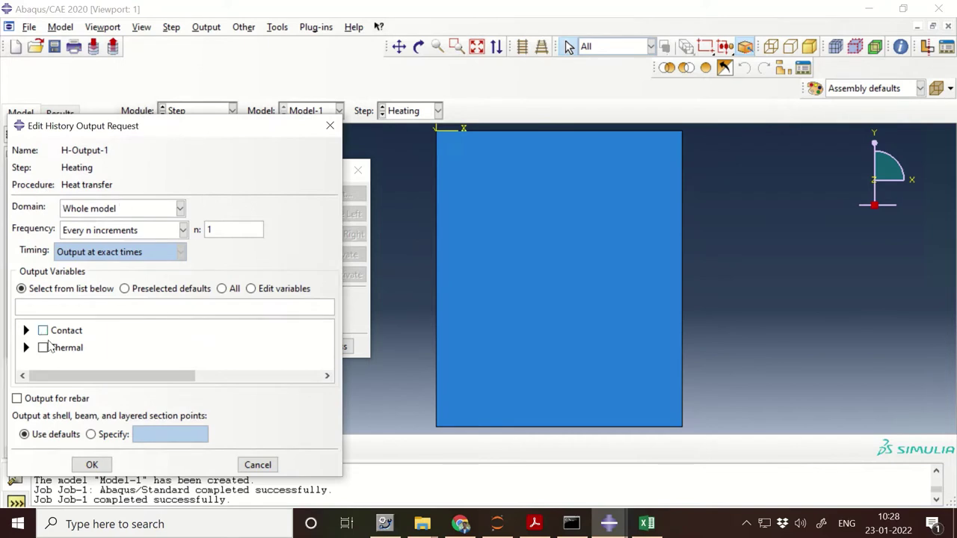
Include all Thermal output variables in H-Output-1, save the request and close the History Output Requests Manager
click(27, 348)
scroll(140, 359, down, 4)
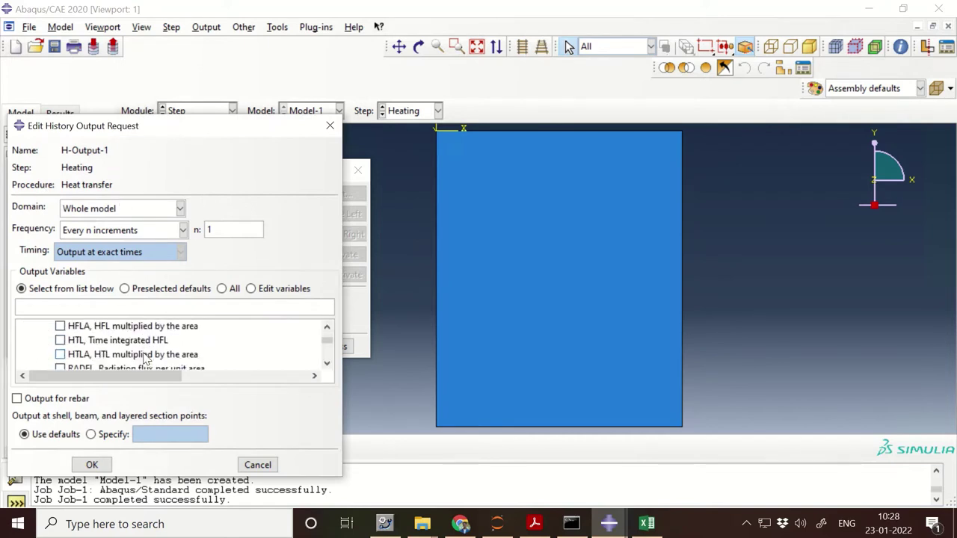
scroll(146, 359, up, 3)
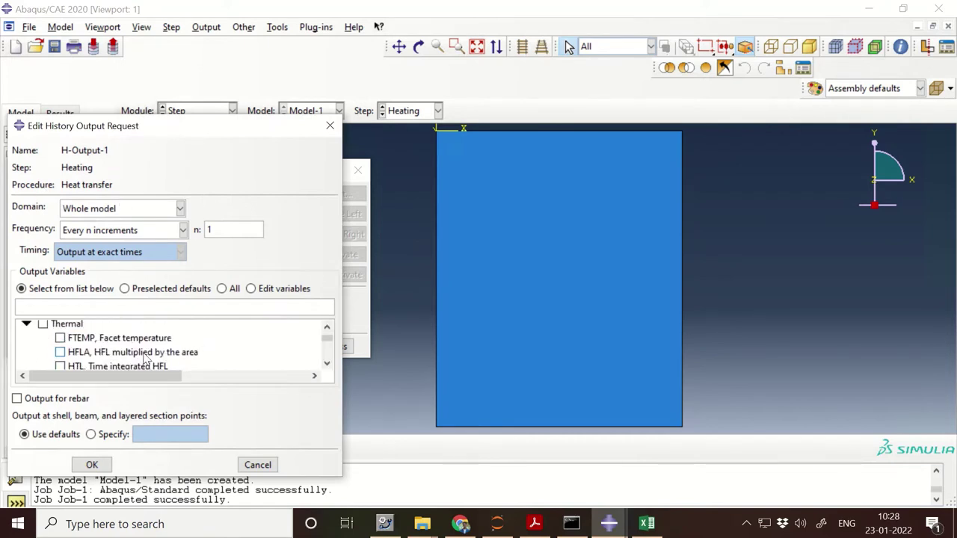
click(43, 325)
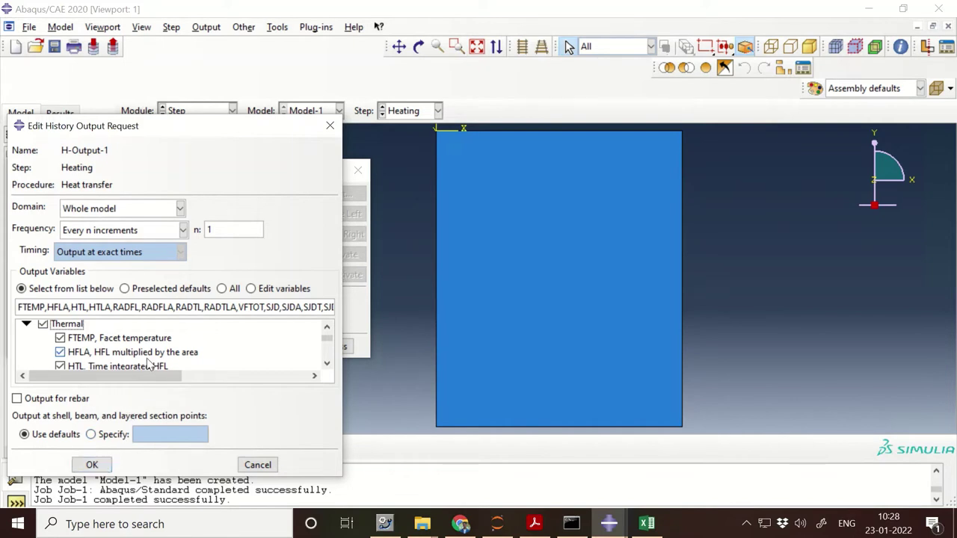
scroll(149, 363, down, 1)
click(92, 465)
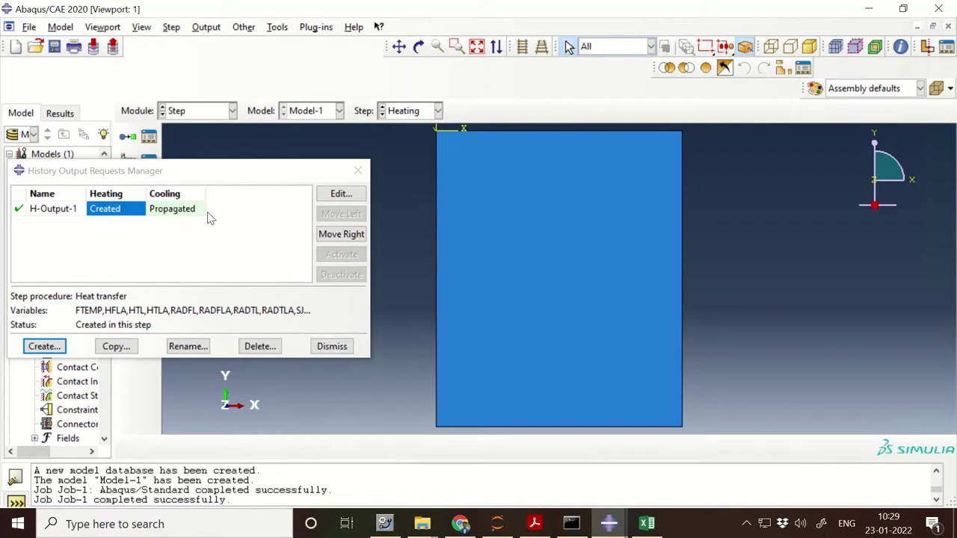
click(333, 348)
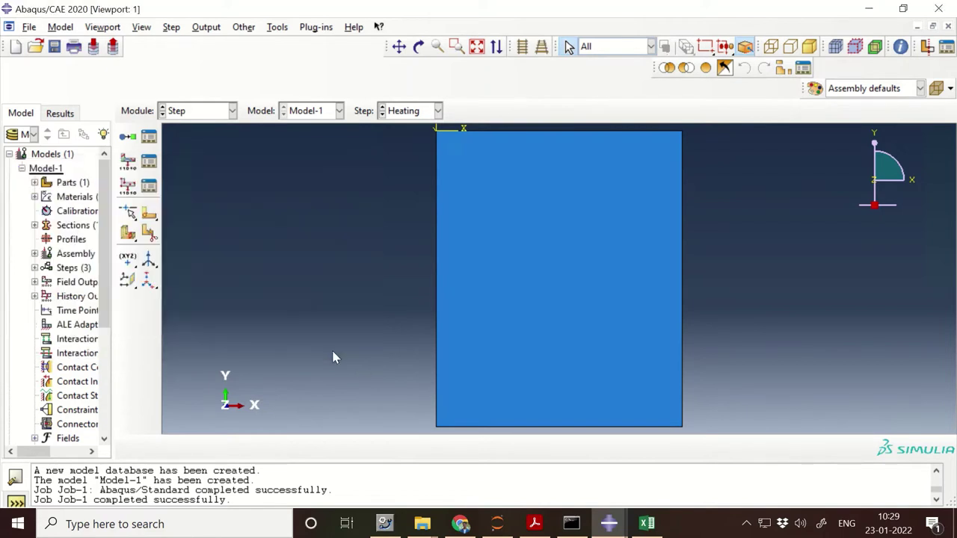
In the Interaction module, create a surface film condition Int-1 in the Heating step on the long right-hand segment of the part's top edge
click(212, 113)
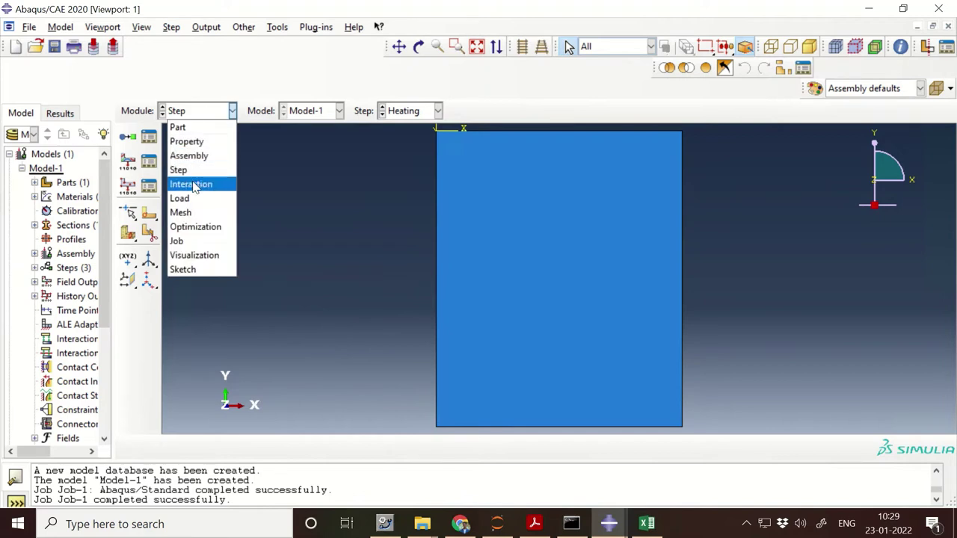
click(191, 184)
click(151, 139)
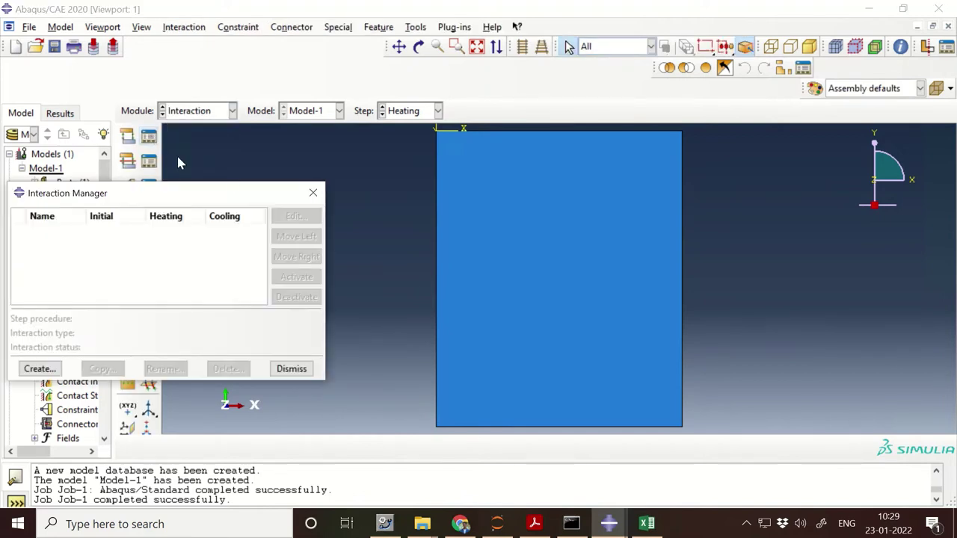
click(39, 369)
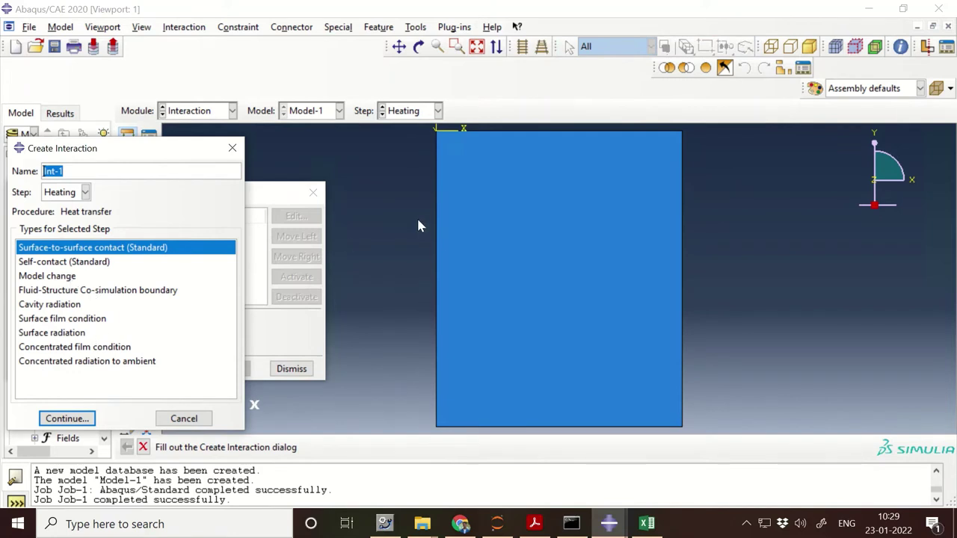
click(62, 320)
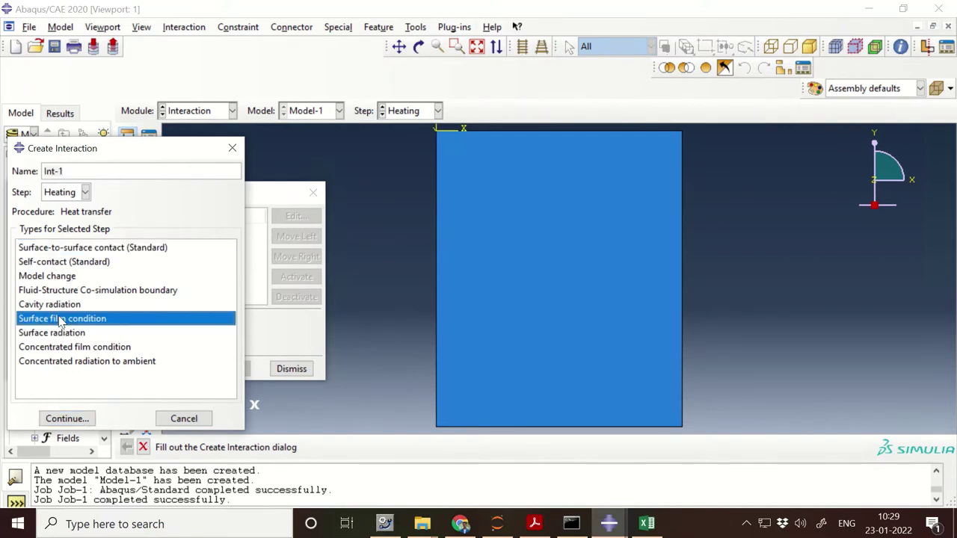
click(66, 419)
click(583, 132)
click(462, 447)
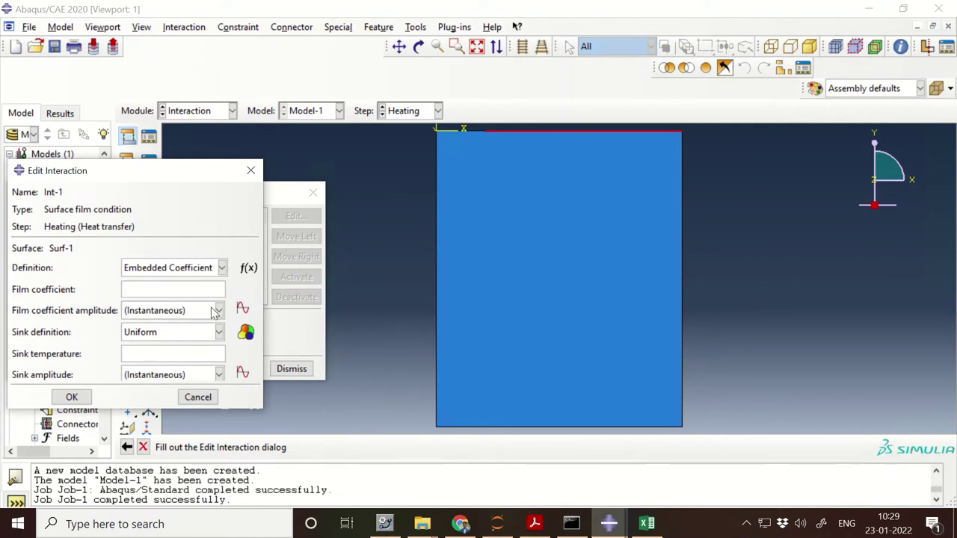
Set Int-1's film coefficient to 10000 and sink temperature to 300, then save it and close the Interaction Manager
click(185, 356)
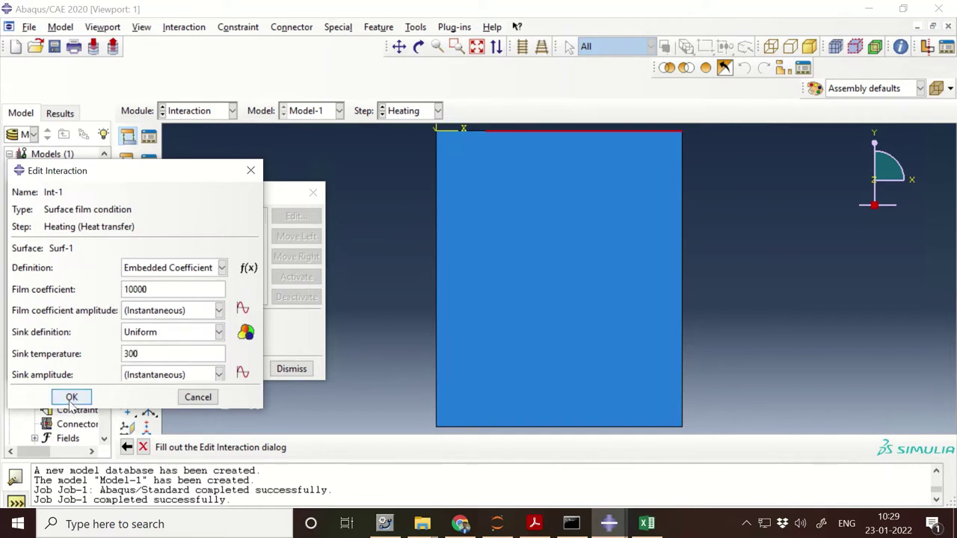
click(72, 397)
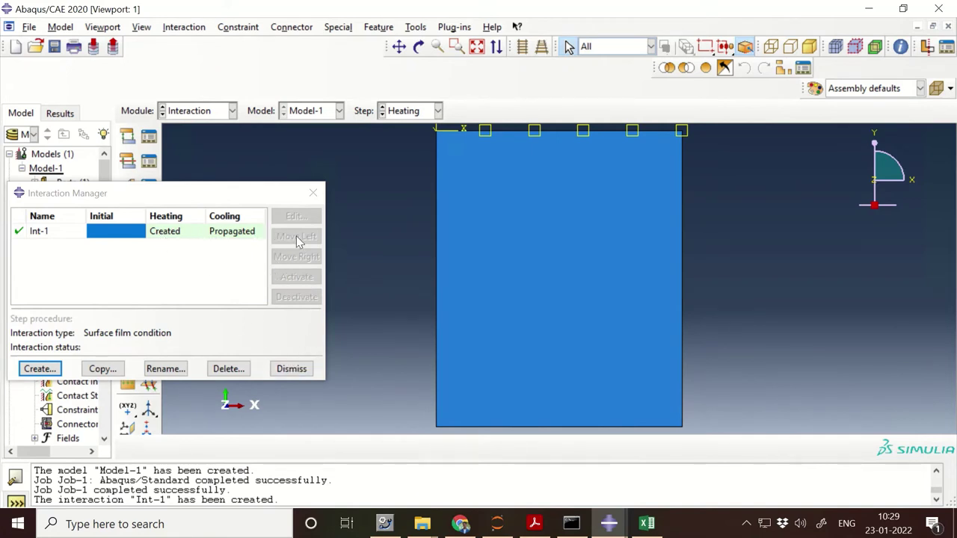
click(292, 369)
Examine the available interaction property types and constraint types without creating any
click(149, 162)
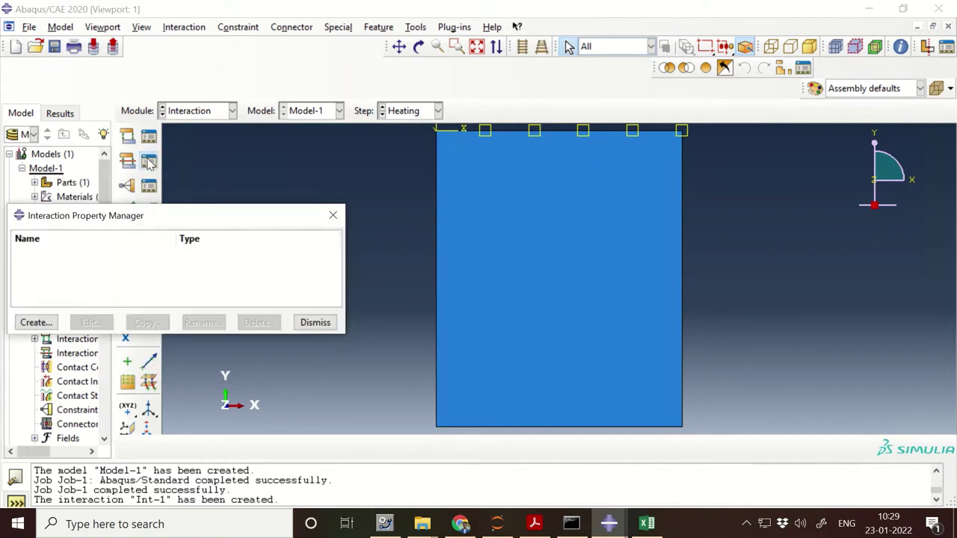
click(34, 322)
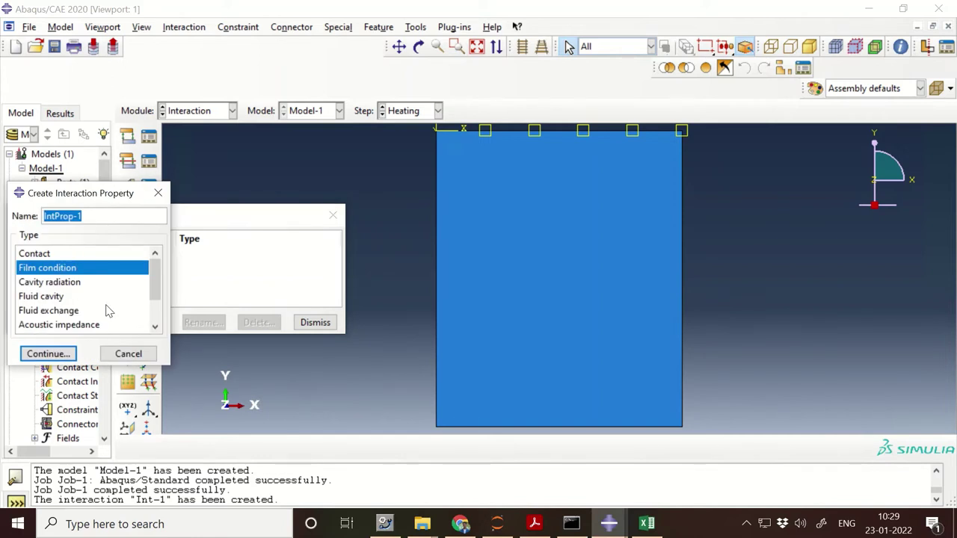
scroll(102, 314, down, 1)
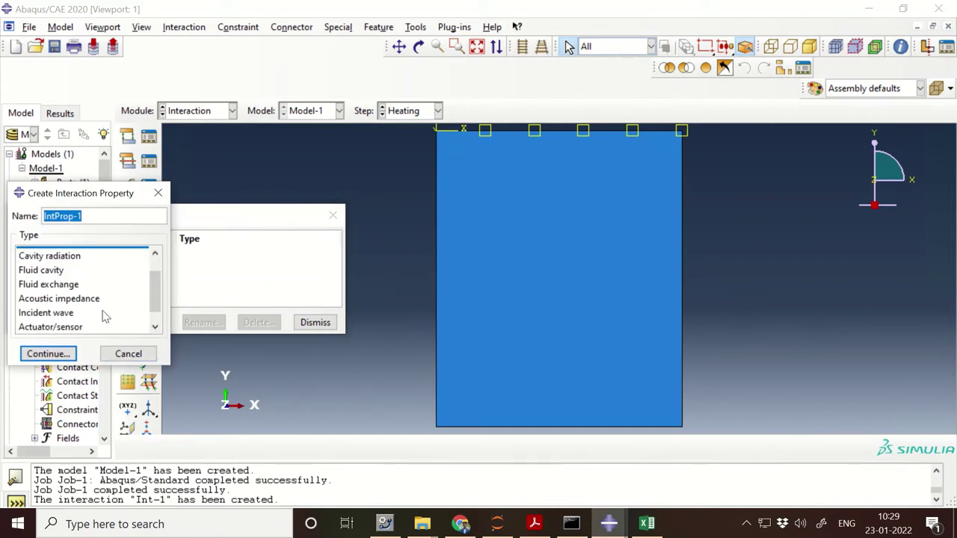
click(129, 354)
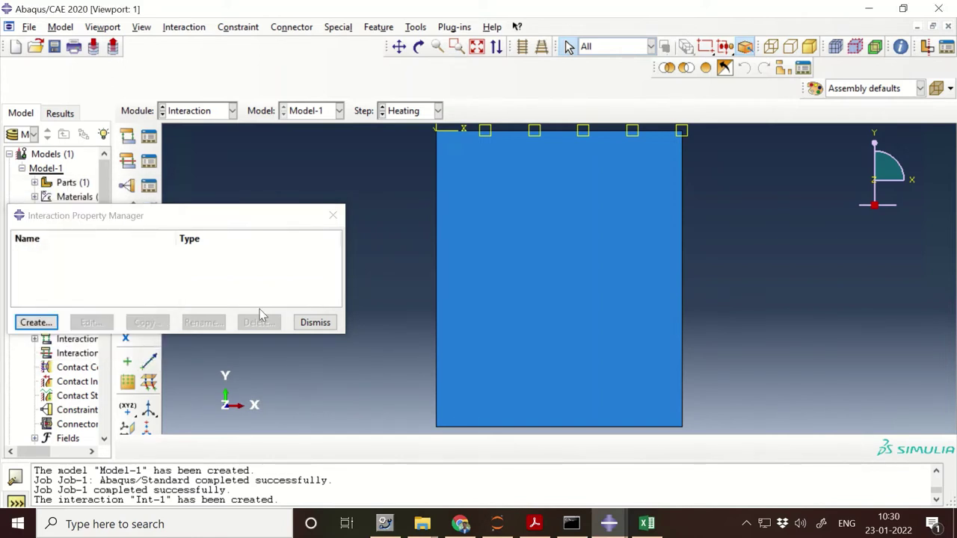
click(318, 323)
click(150, 189)
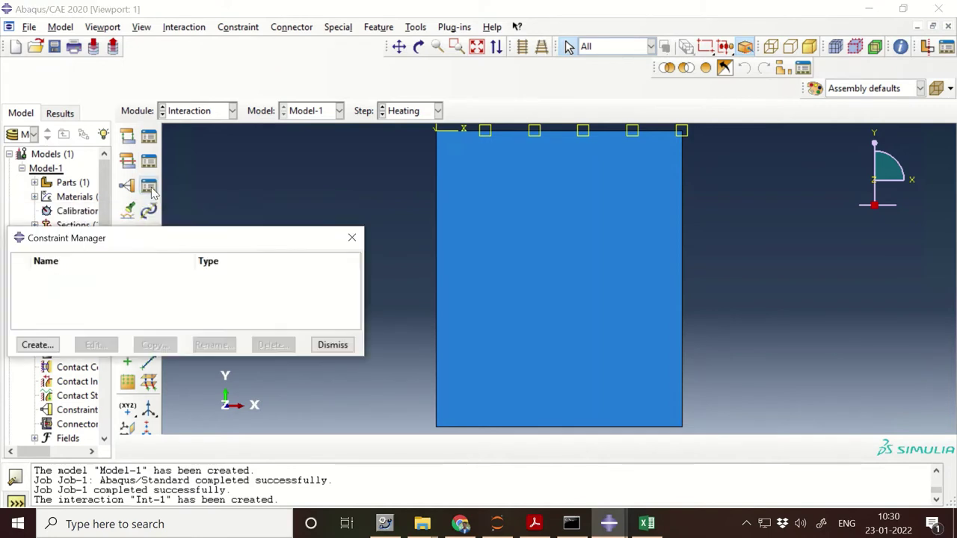
click(38, 345)
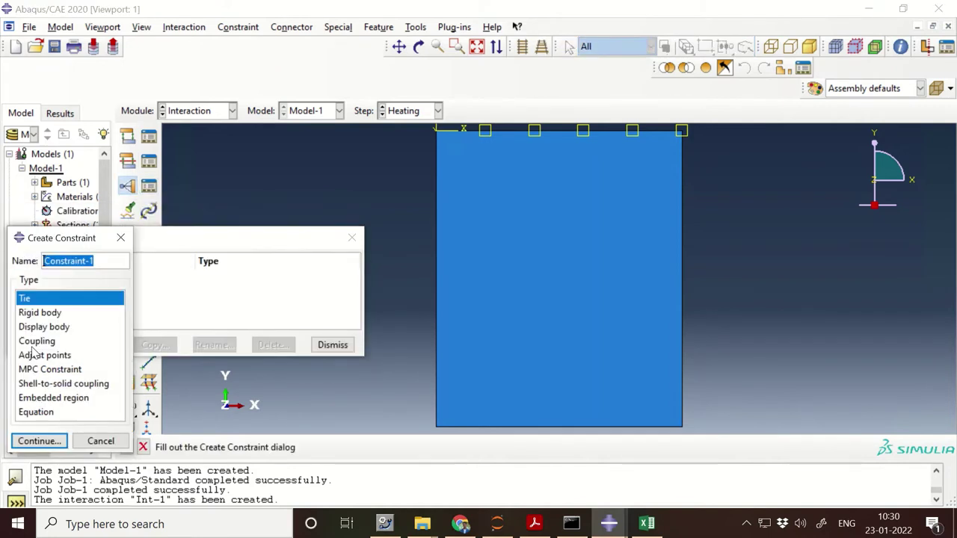
click(103, 442)
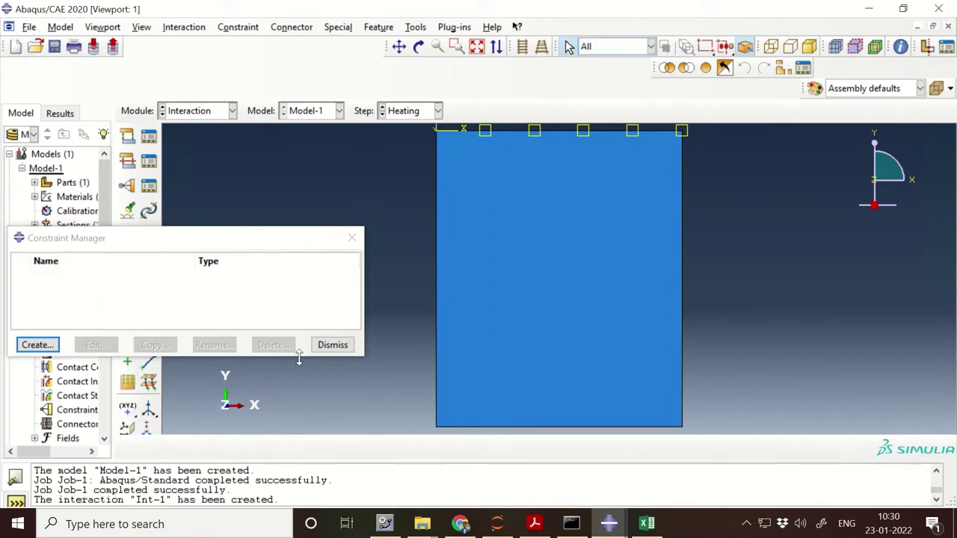
click(332, 345)
In the Load module, create a surface heat flux Load-1 in the Heating step on the short left-hand segment of the part's top edge
click(200, 113)
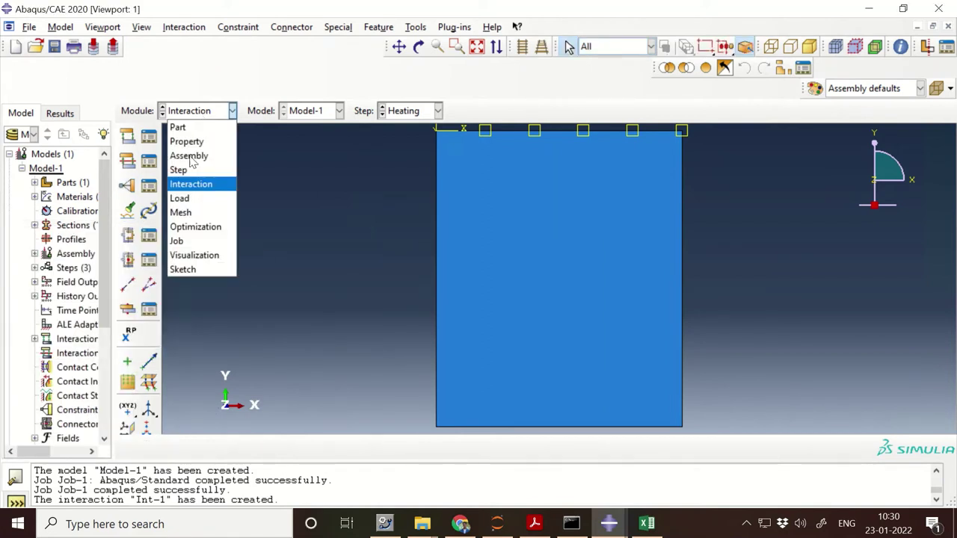
click(180, 198)
click(148, 136)
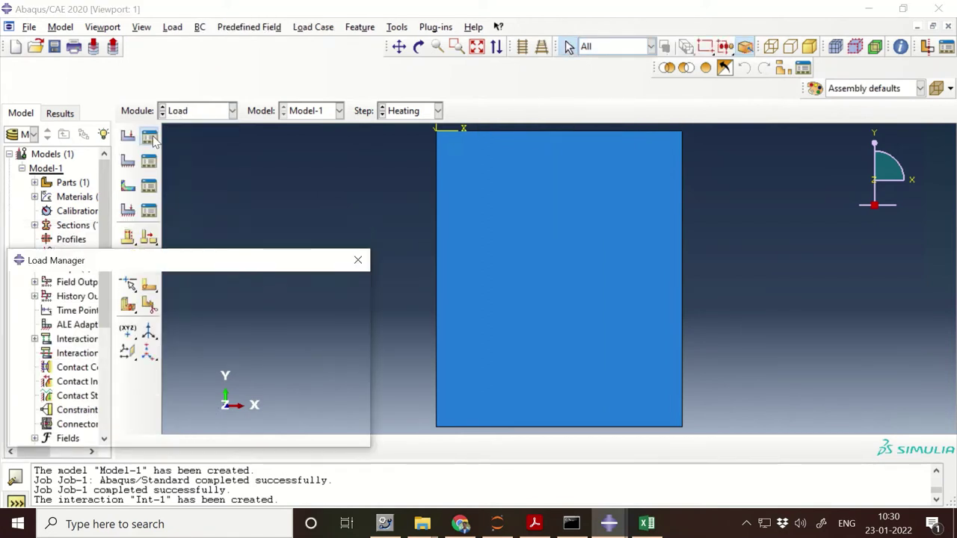
click(46, 441)
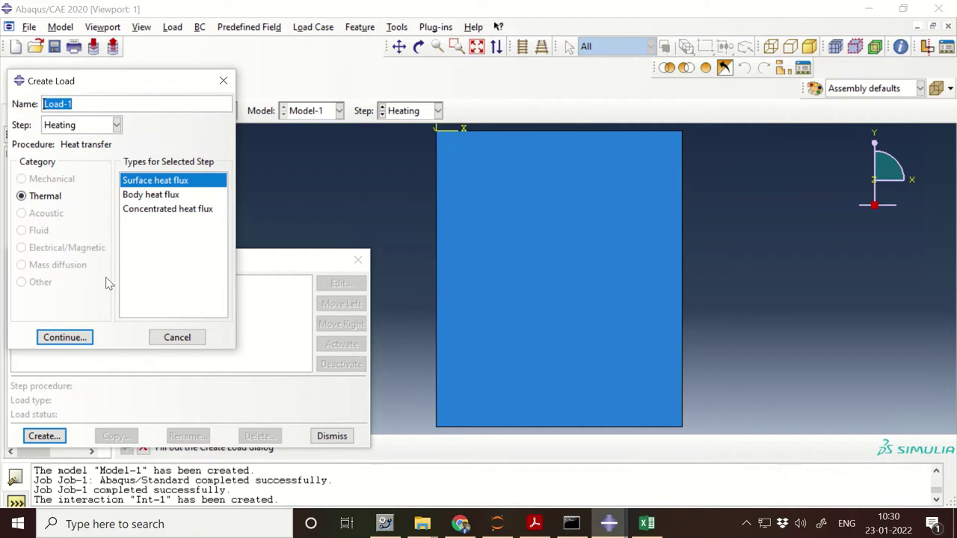
click(75, 337)
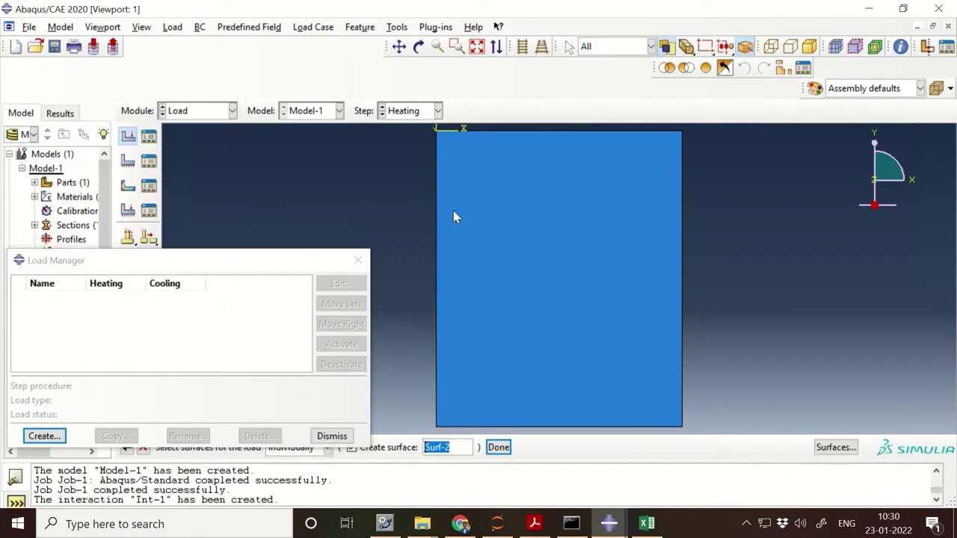
click(461, 130)
click(498, 447)
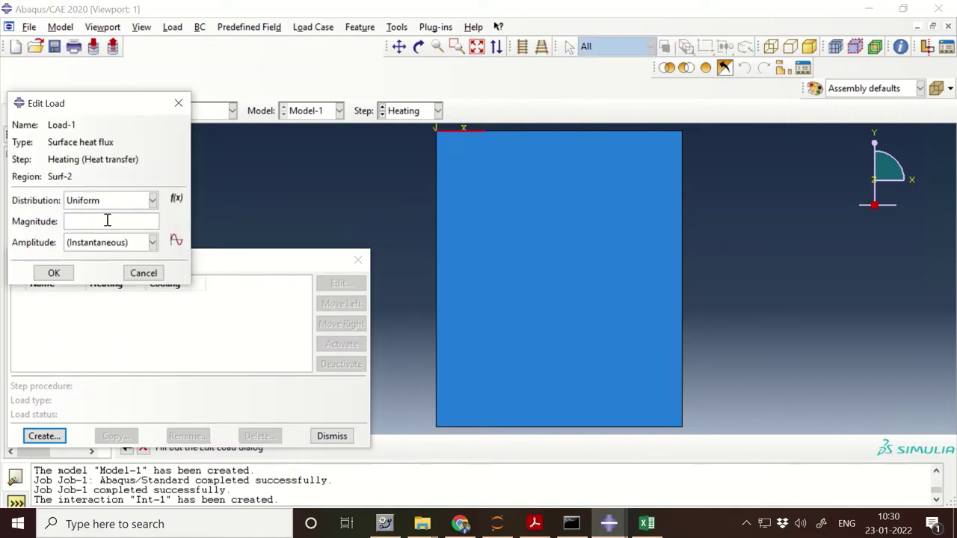
Keep Load-1's distribution Uniform, set its magnitude to 9e9 and save the load
click(153, 201)
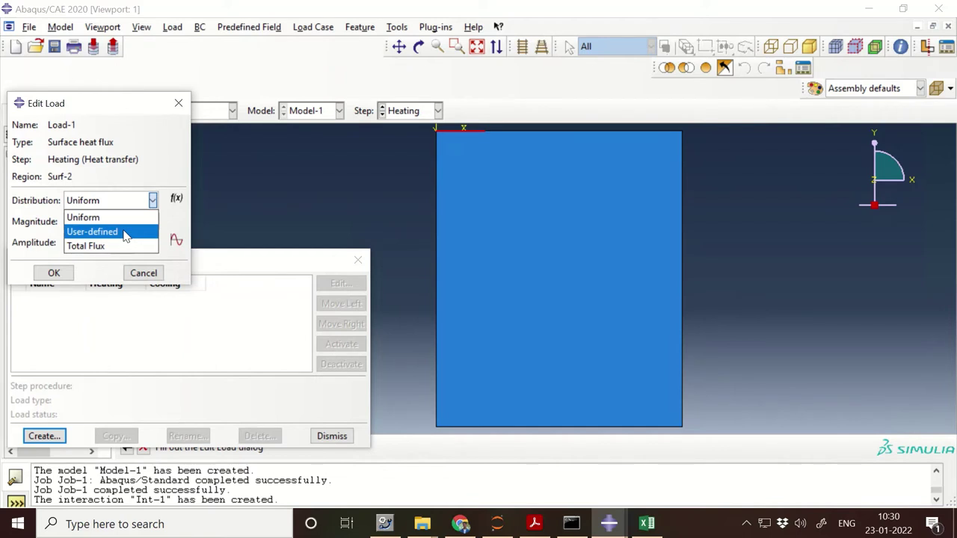
click(172, 228)
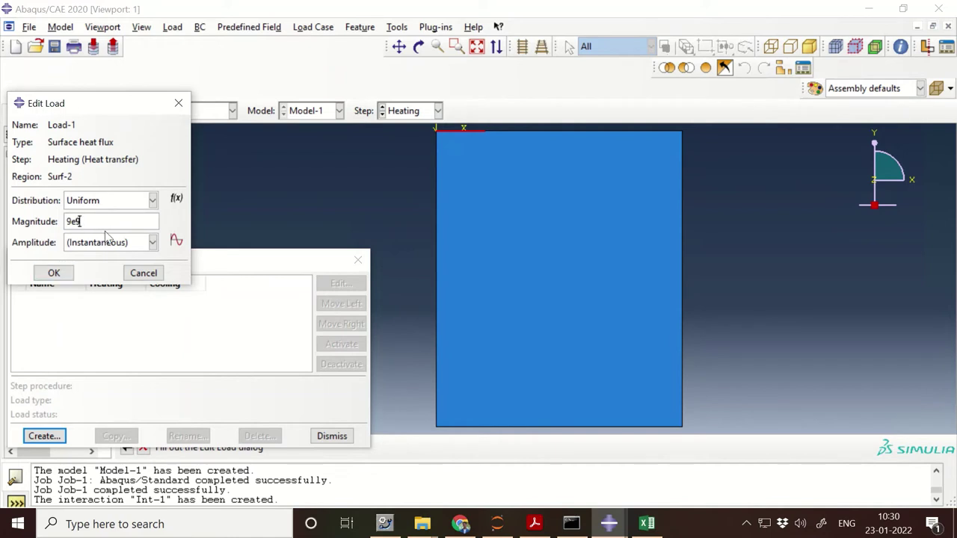
click(54, 273)
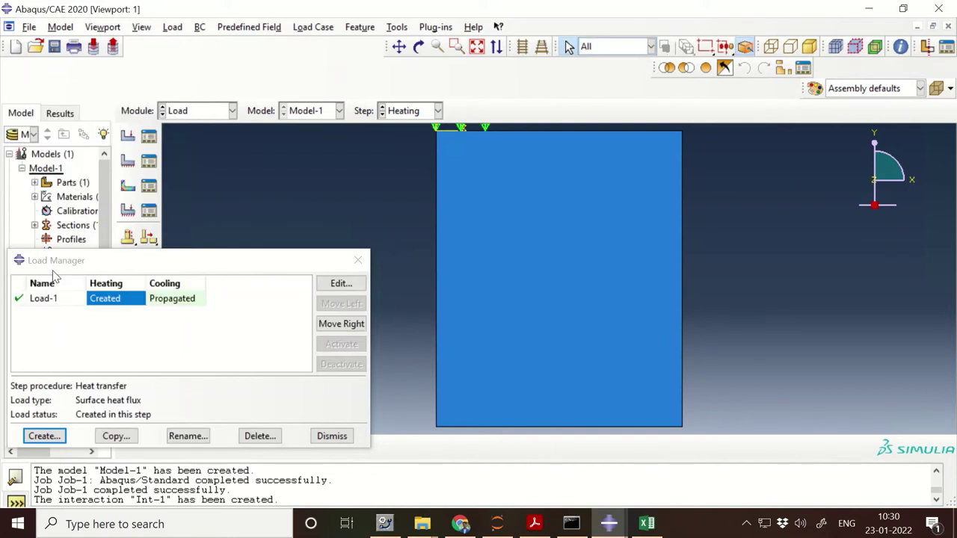
Deactivate Load-1 in the Cooling step and close the Load Manager
click(170, 300)
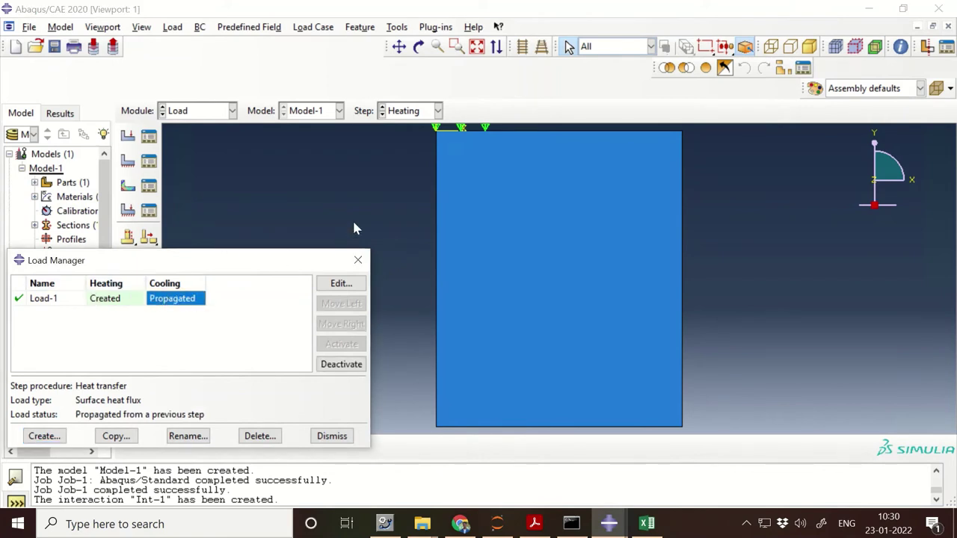
click(341, 366)
click(332, 436)
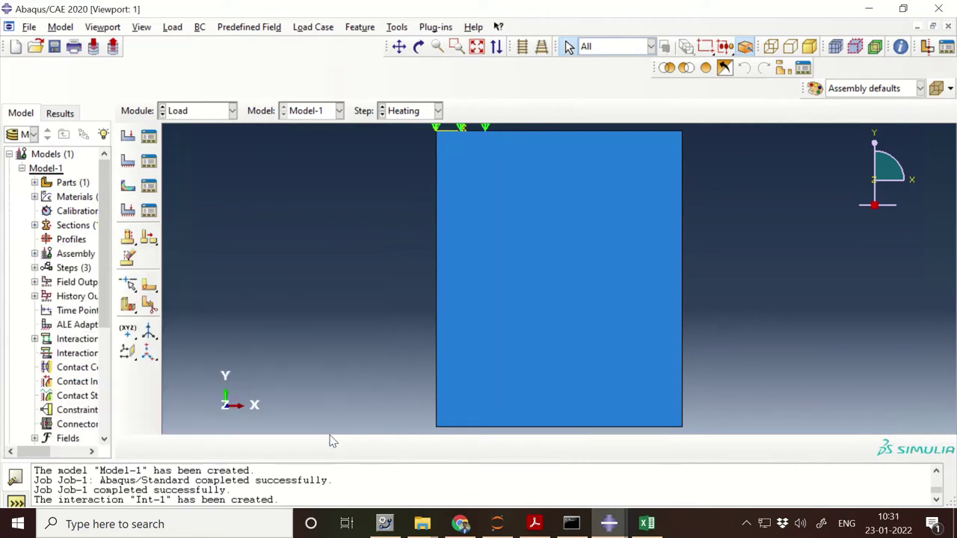
Create the Temperature boundary condition BC-1 in the Heating step on the part's bottom edge, with Uniform distribution and magnitude 300
click(149, 160)
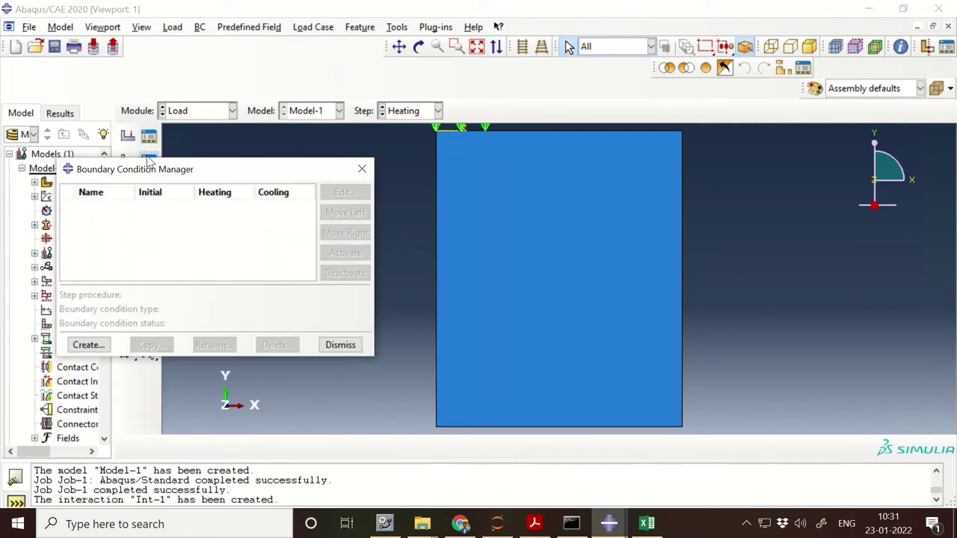
click(88, 344)
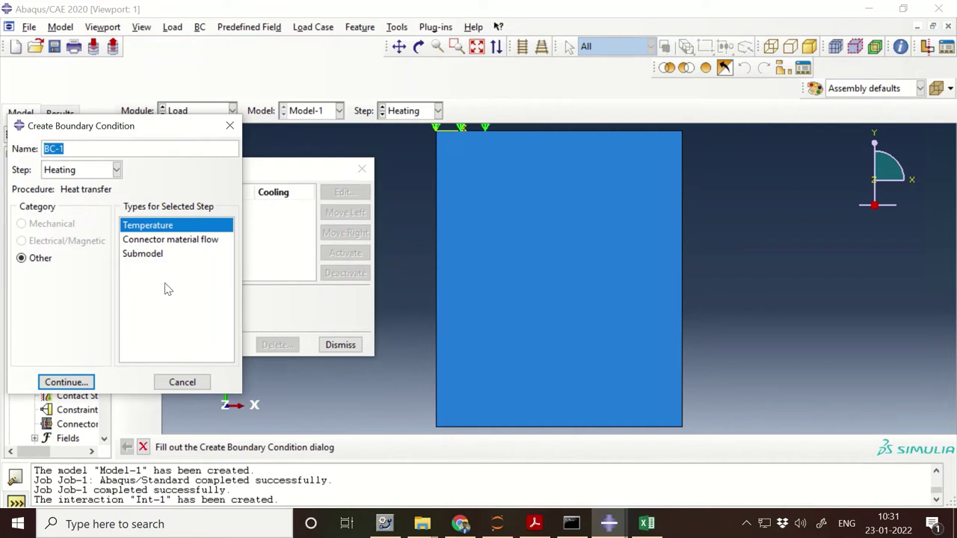
click(96, 171)
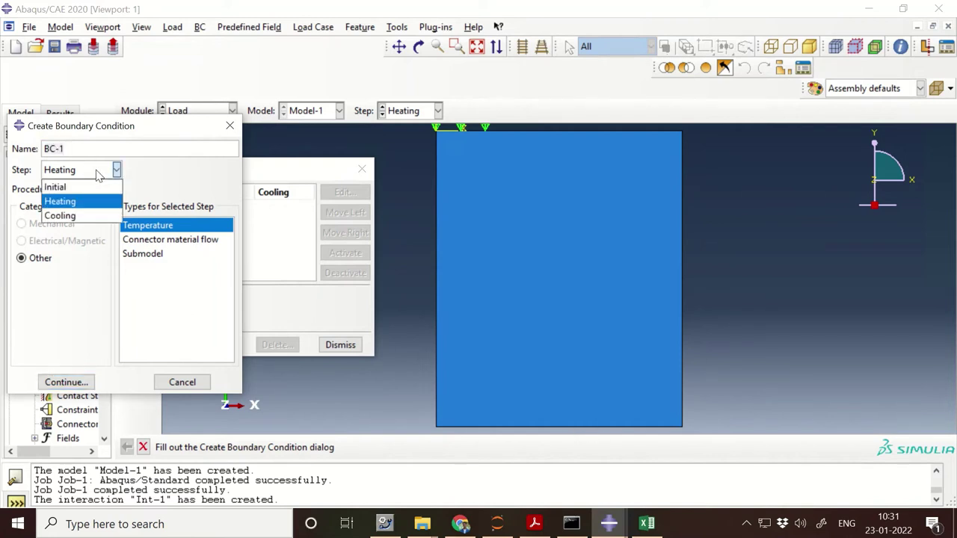
click(74, 203)
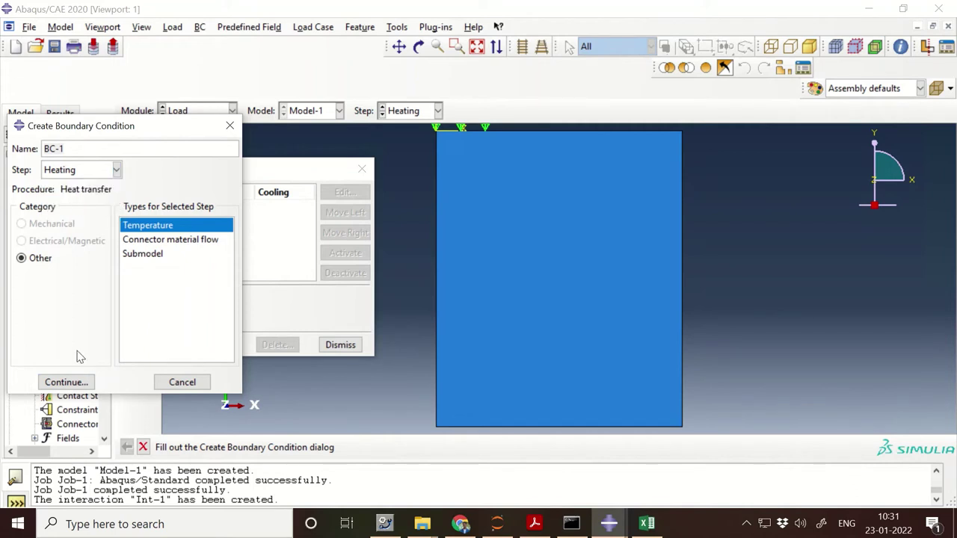
click(74, 382)
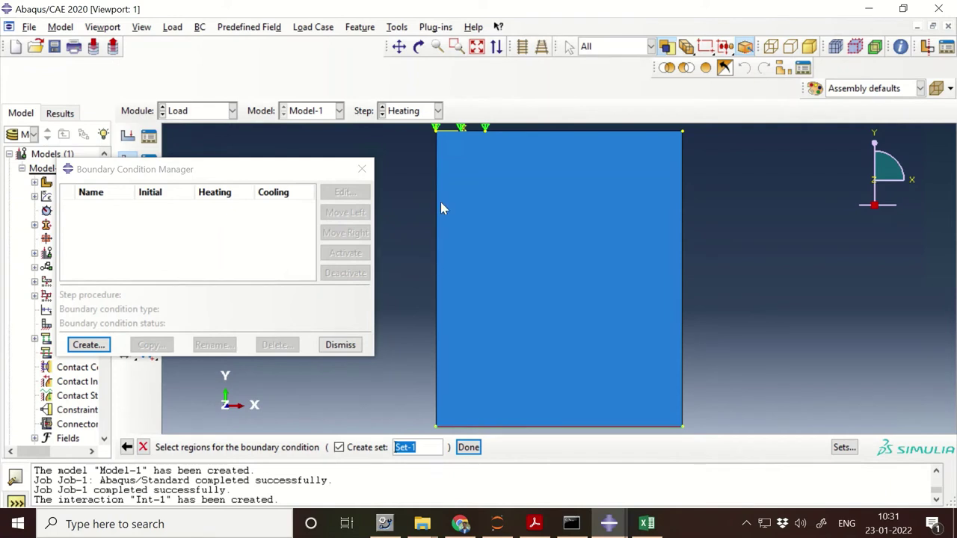
click(684, 217)
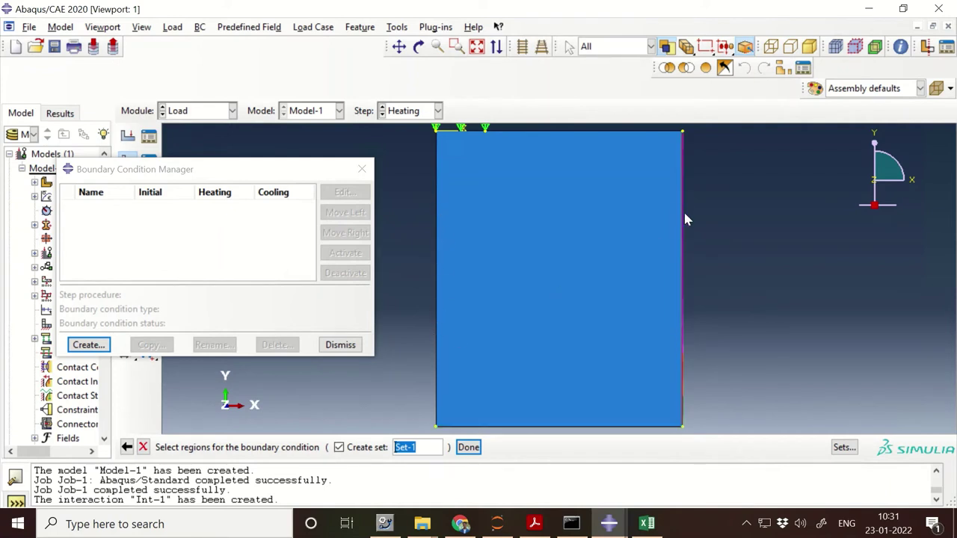
click(582, 432)
click(581, 429)
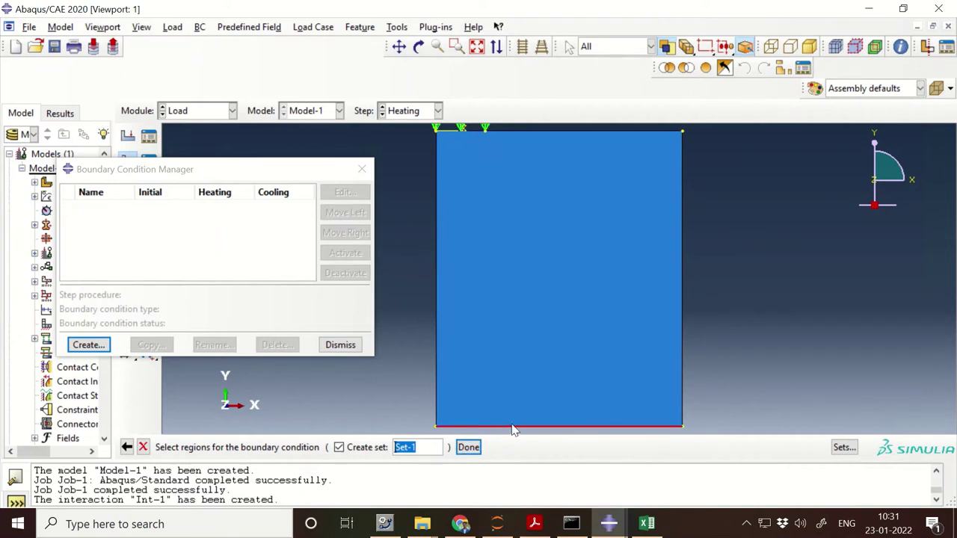
click(469, 447)
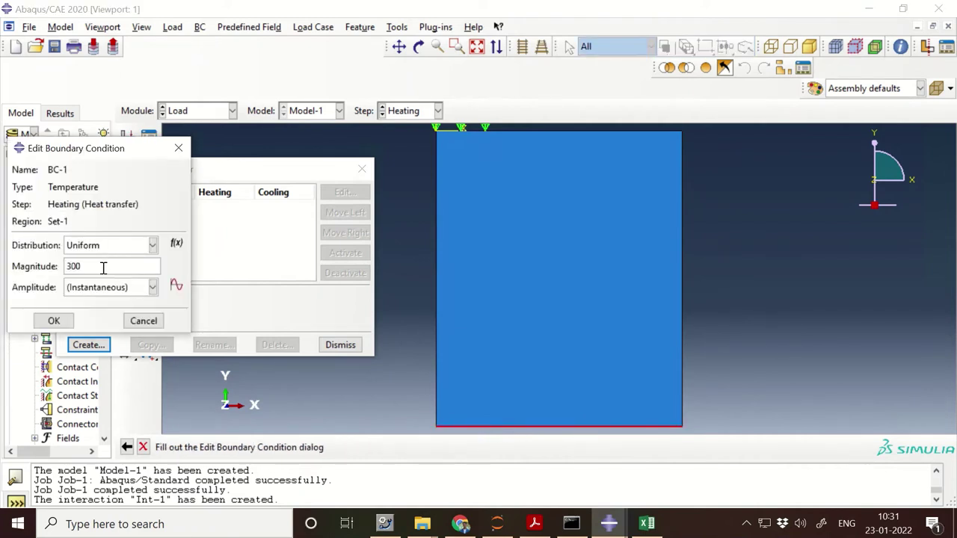
click(53, 323)
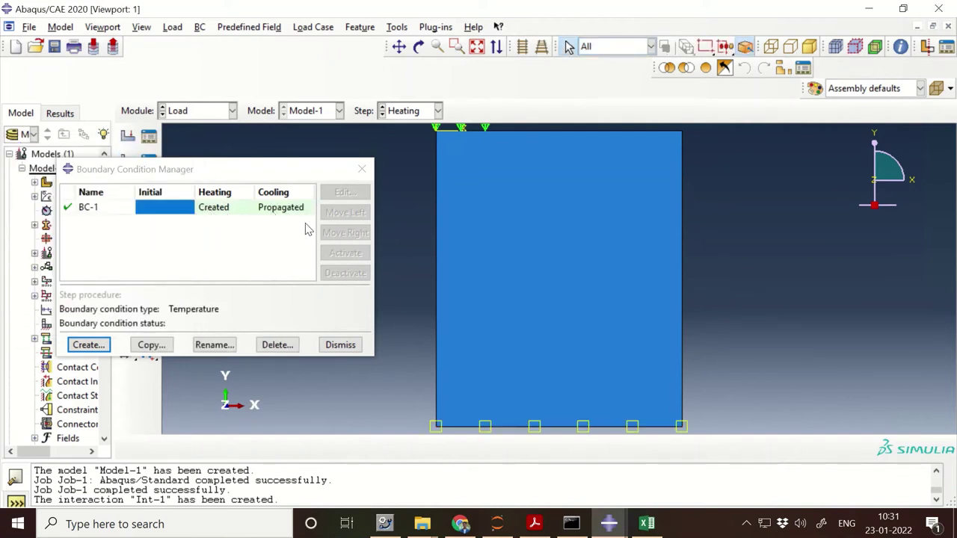
click(341, 346)
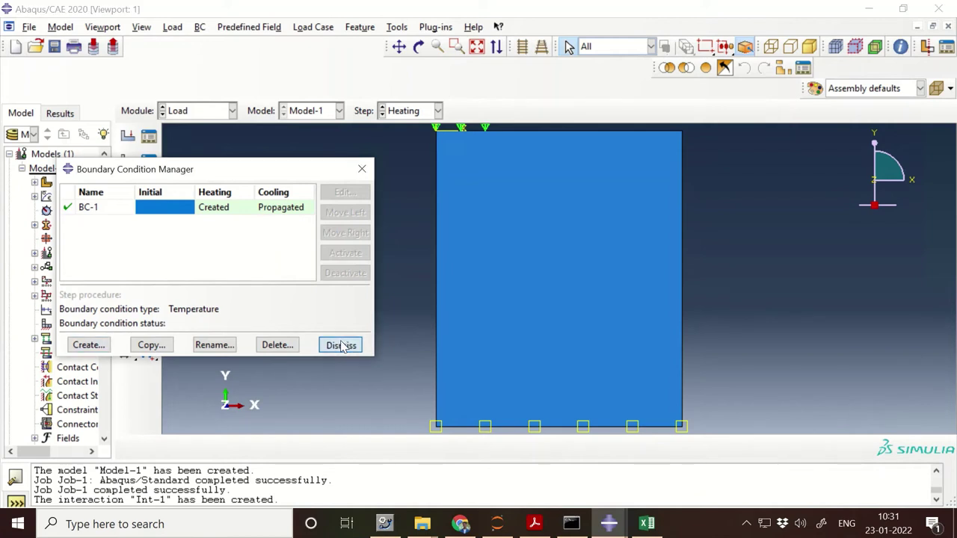
Create the Temperature field Predefined Field-1 in the Initial step over the whole part face and enter its magnitude, keeping Direct specification
click(149, 191)
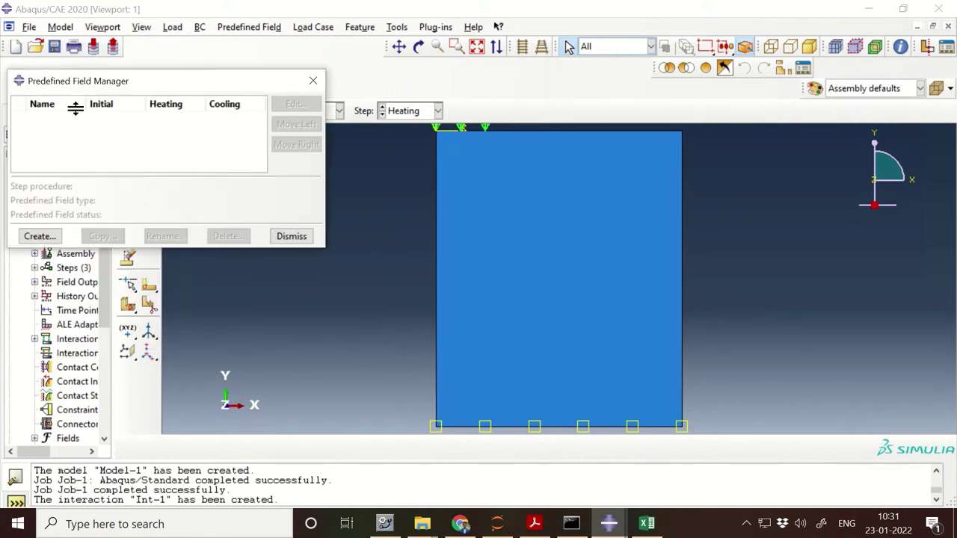
click(52, 235)
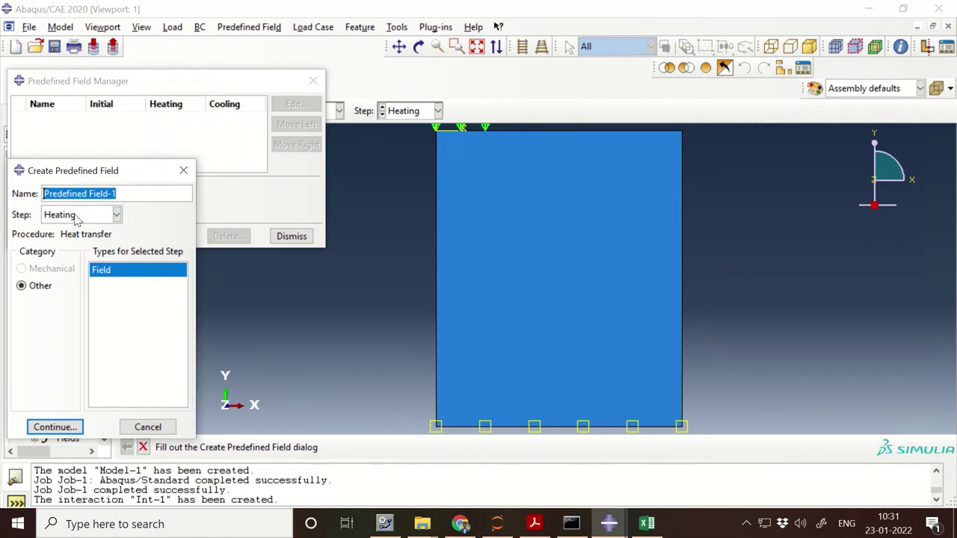
click(116, 215)
click(101, 231)
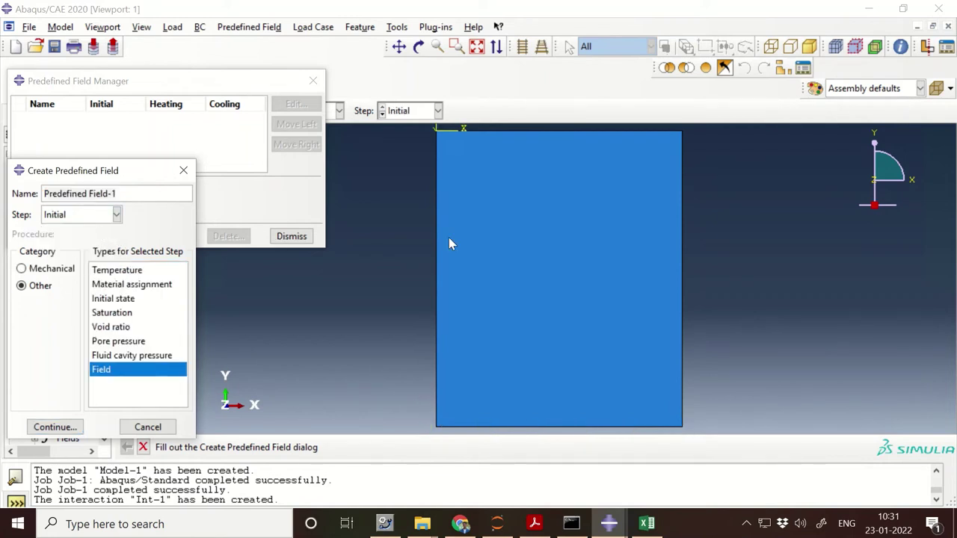
click(120, 272)
click(550, 256)
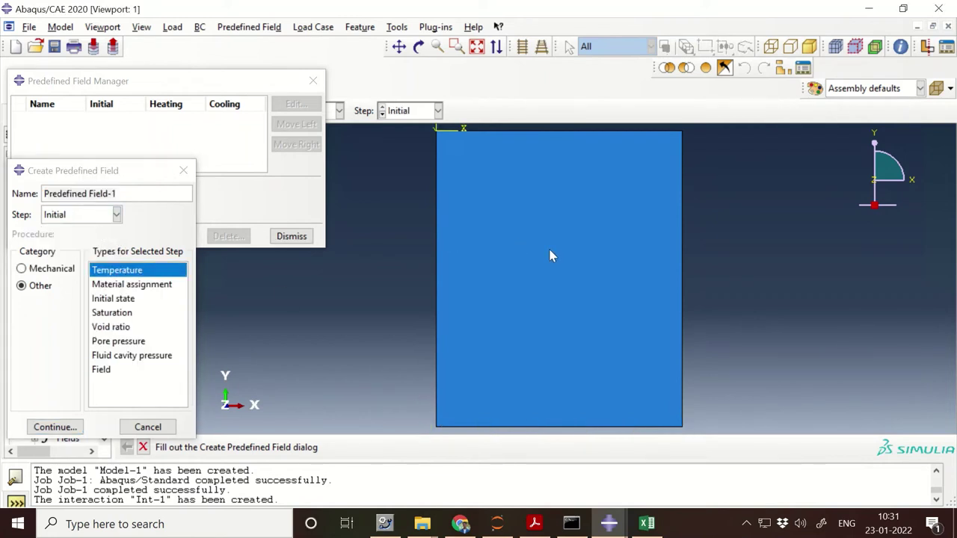
click(53, 427)
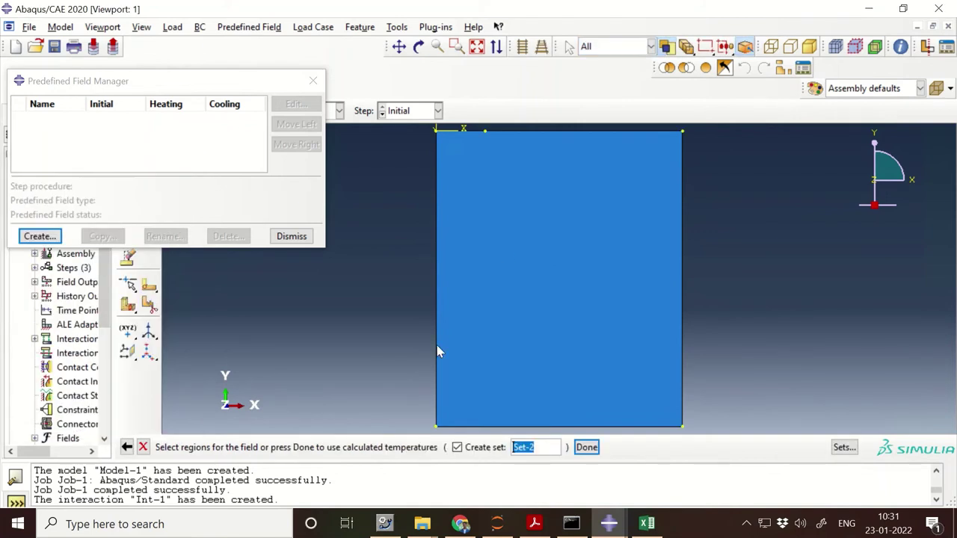
click(562, 344)
click(585, 449)
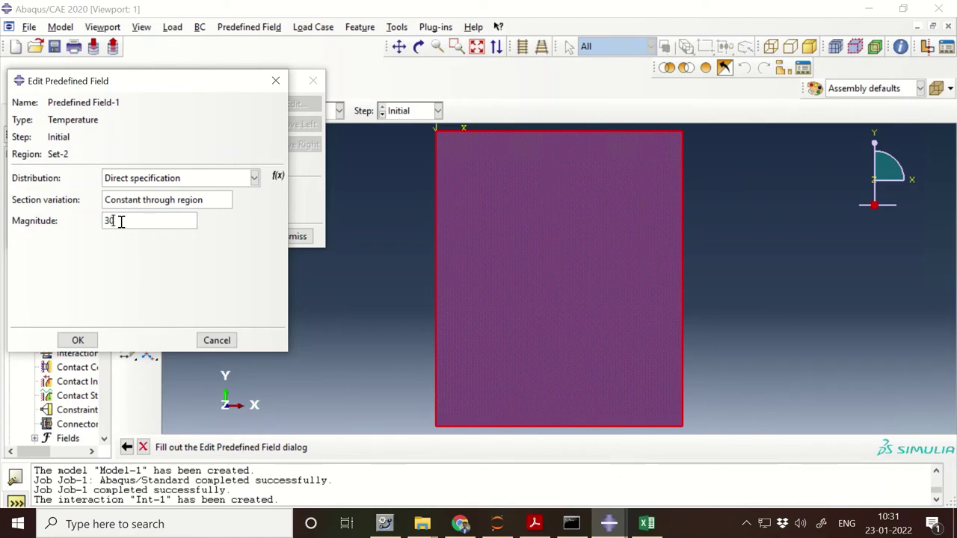
click(78, 340)
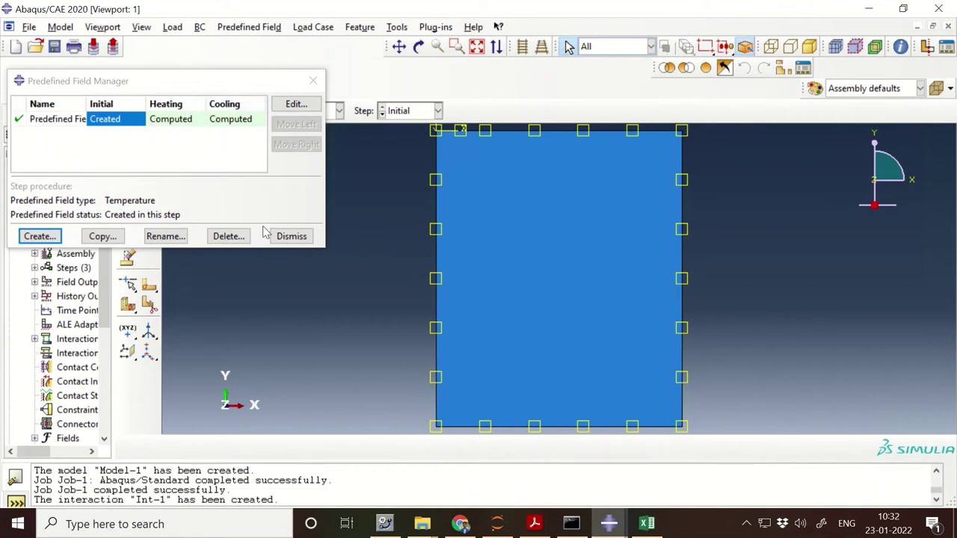
click(292, 236)
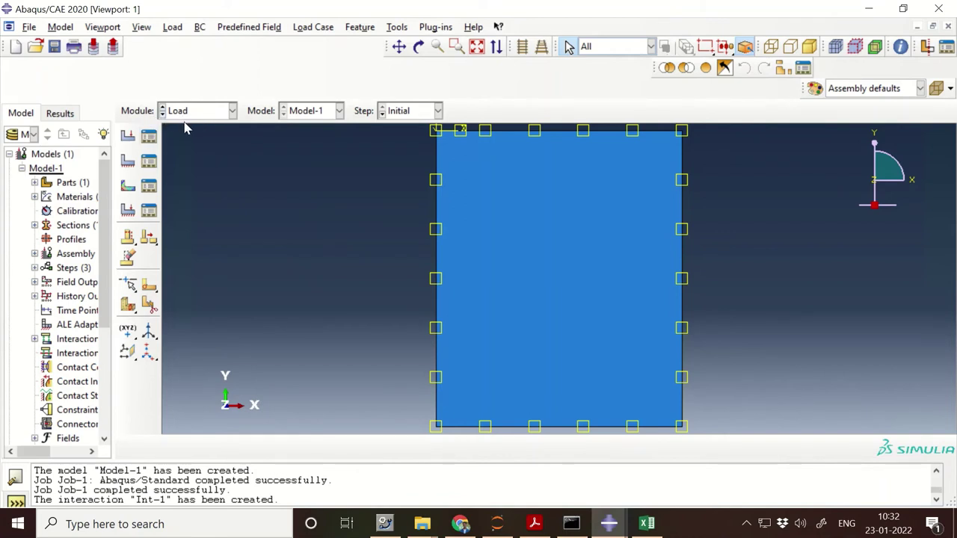
click(149, 210)
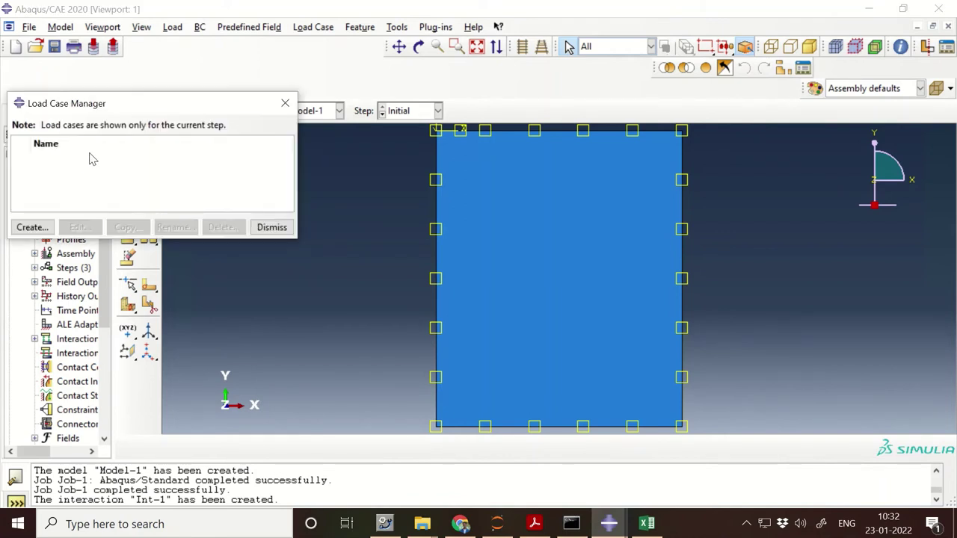
click(285, 103)
Switch to the Mesh module and make the part EDM, instead of the assembly, the object for meshing
click(233, 111)
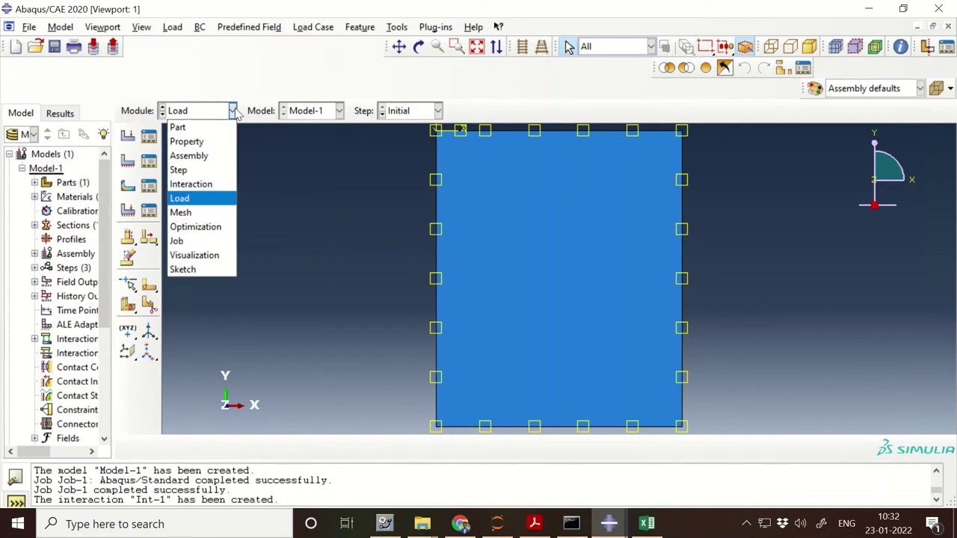
click(183, 212)
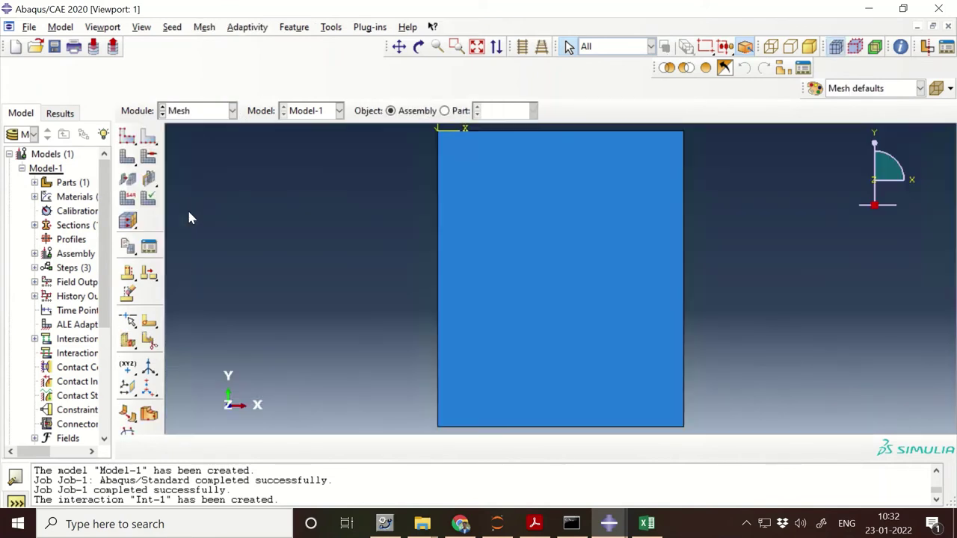
click(131, 143)
click(479, 290)
click(444, 111)
Seed part EDM with an approximate global size of 1E-06 and generate its mesh
click(130, 139)
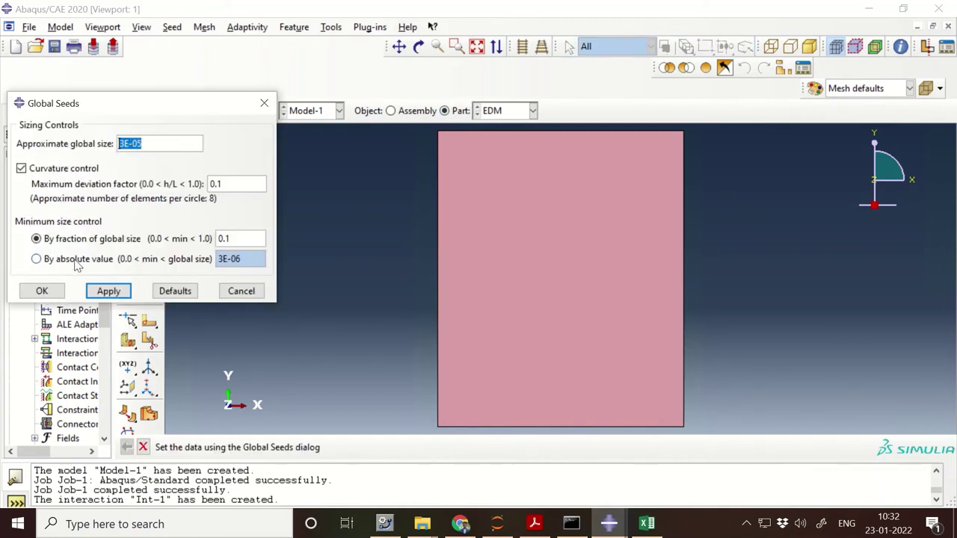
click(107, 291)
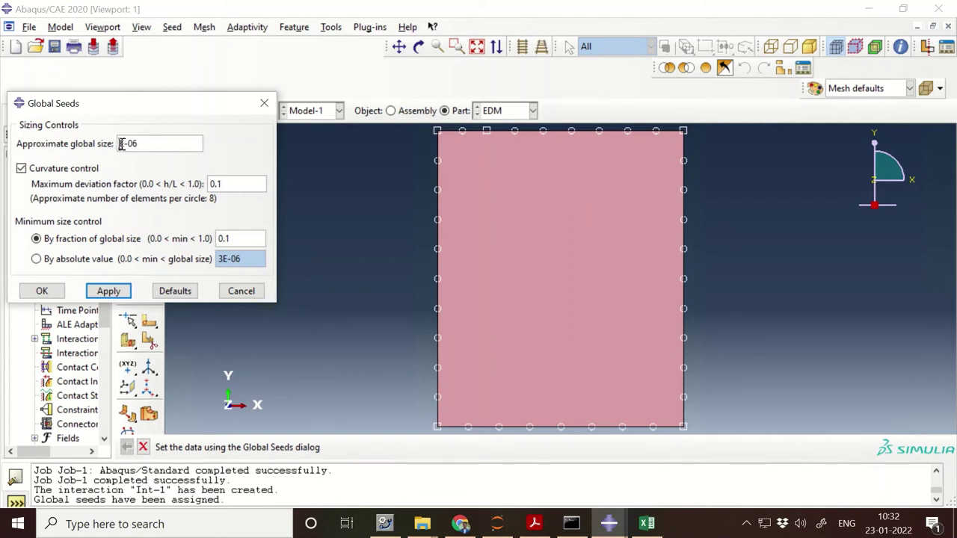
click(109, 292)
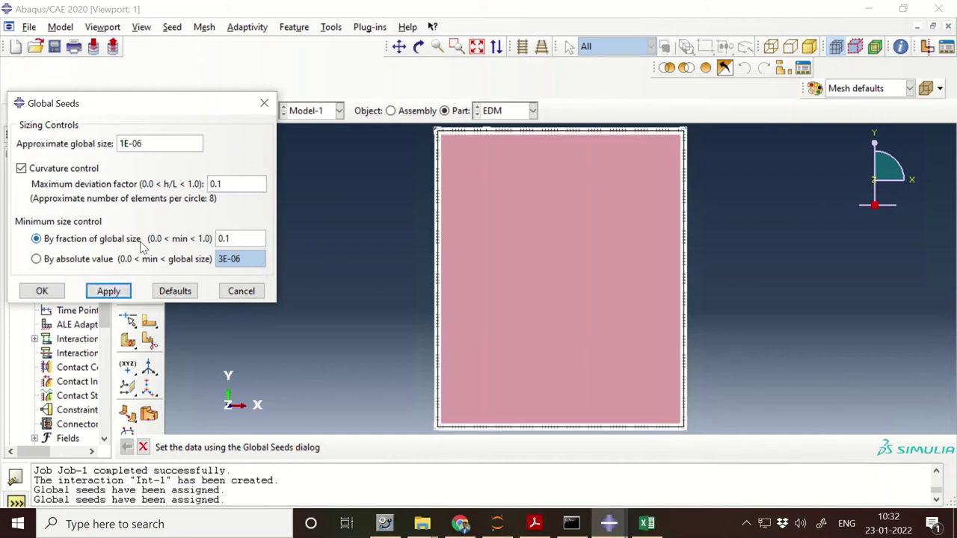
click(241, 291)
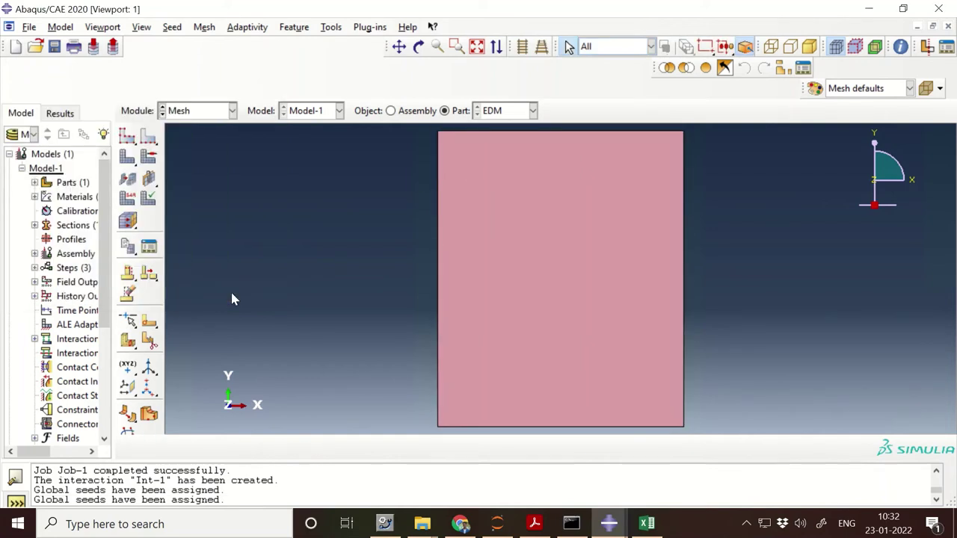
click(128, 157)
click(252, 447)
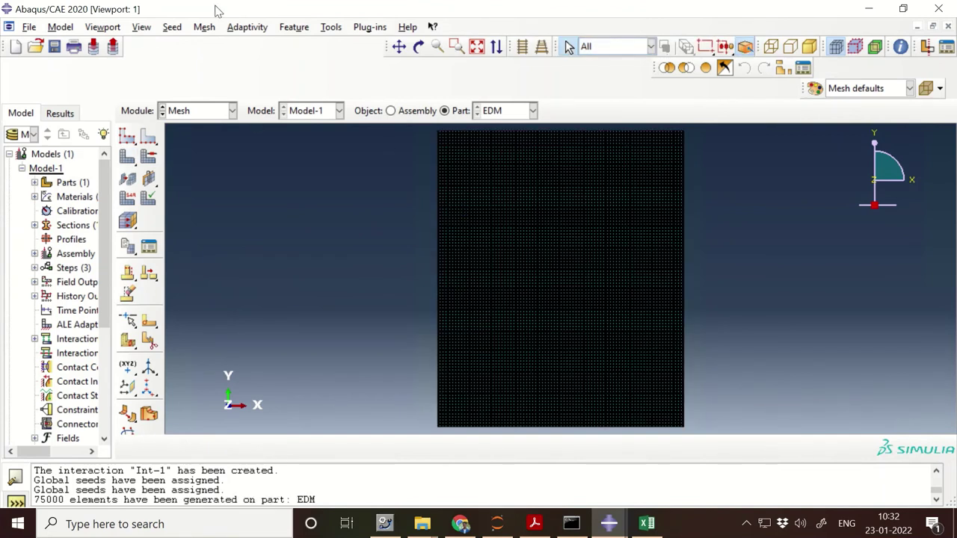
Assign the Standard, Linear element type of the Heat Transfer family (DC2D4) to the whole face of part EDM
click(204, 27)
click(222, 72)
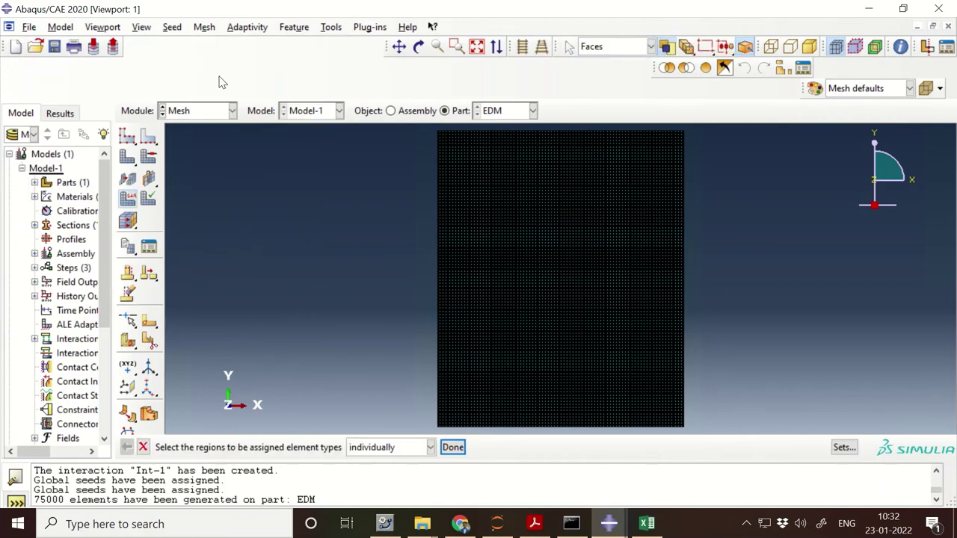
click(547, 318)
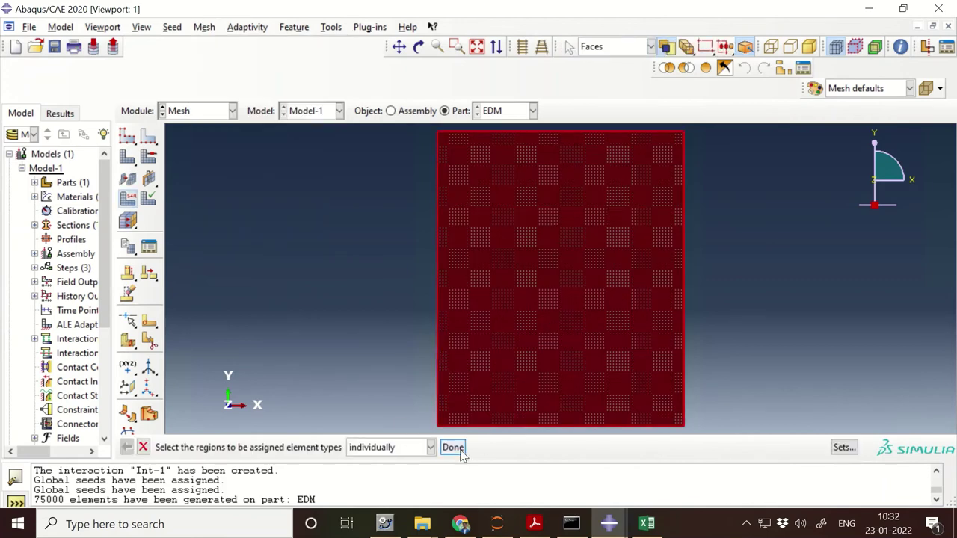
click(453, 447)
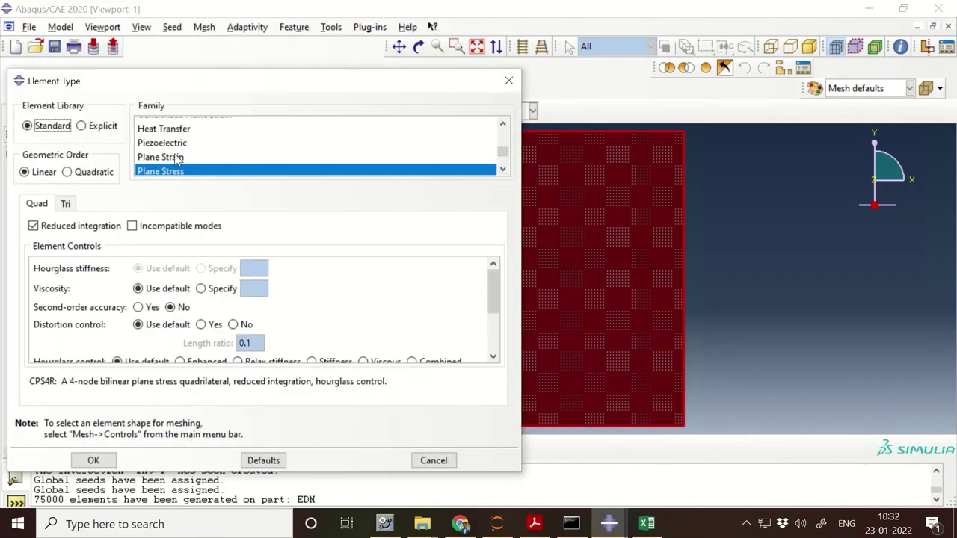
click(181, 129)
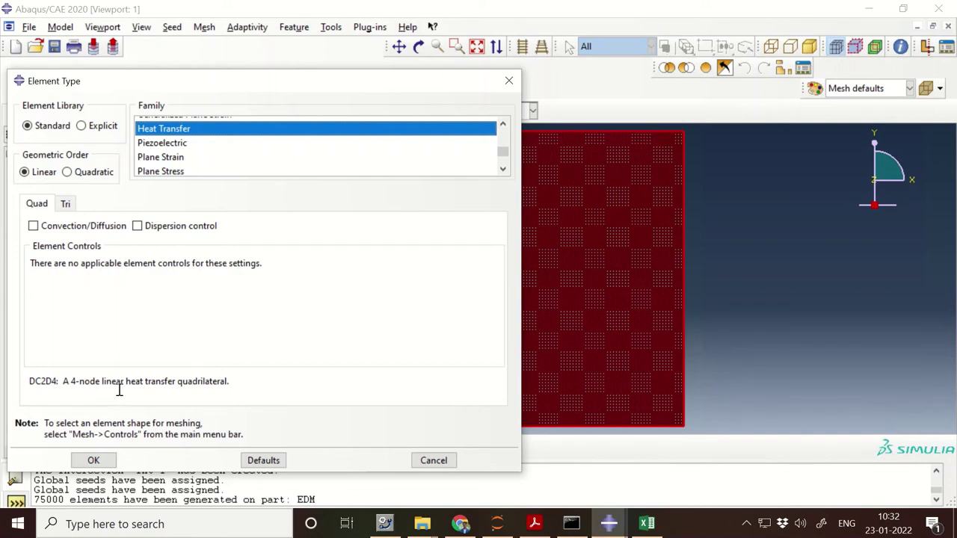
click(101, 461)
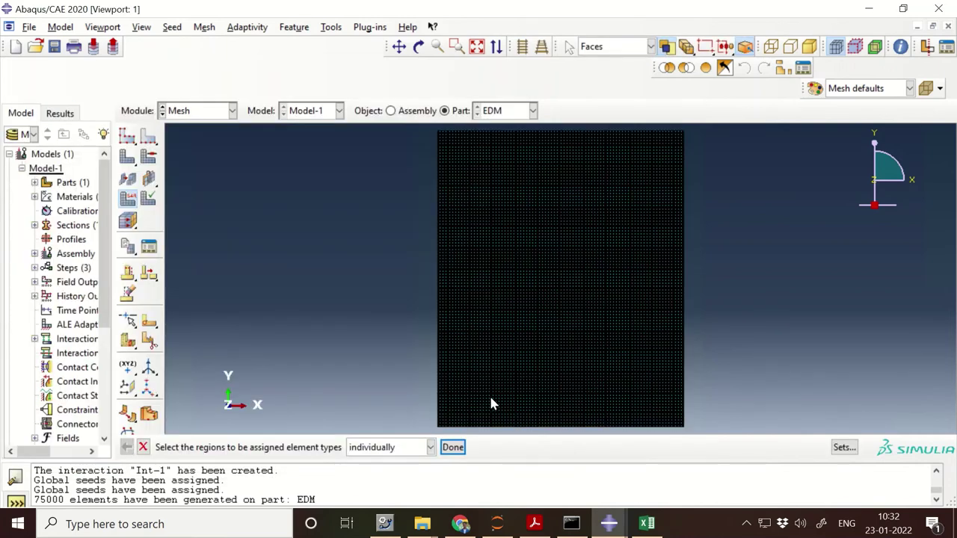
click(452, 447)
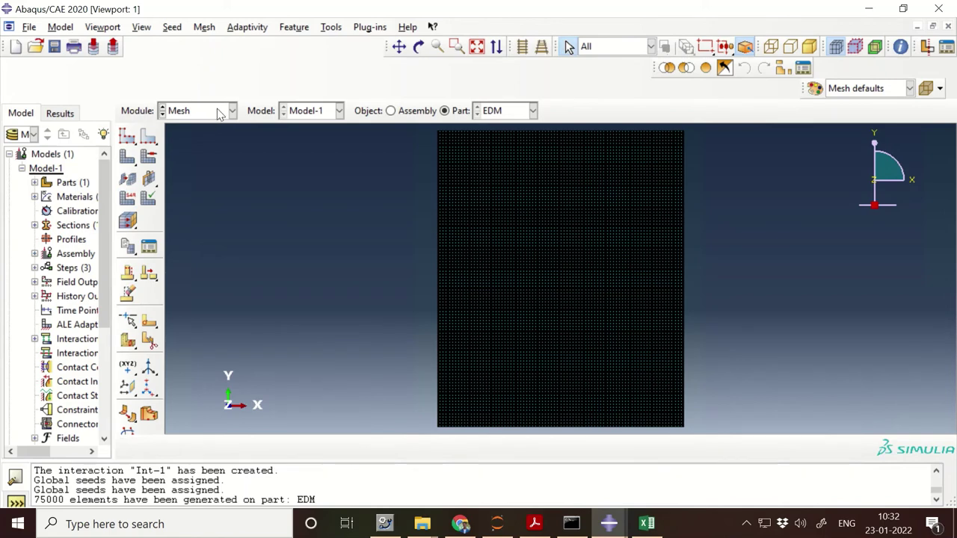
Verify the mesh of part EDM by highlighting the elements whose aspect ratio is greater than 5
click(149, 199)
click(502, 246)
click(383, 448)
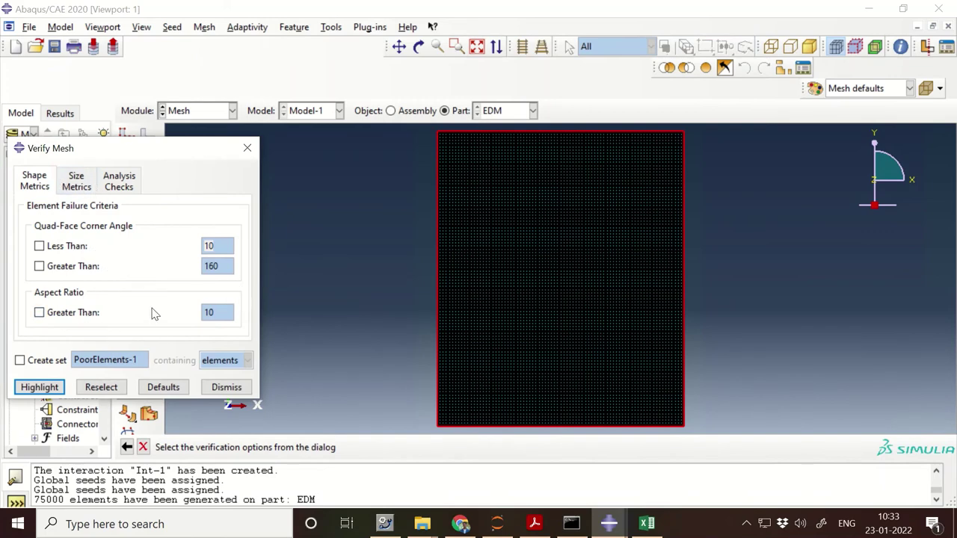
click(77, 183)
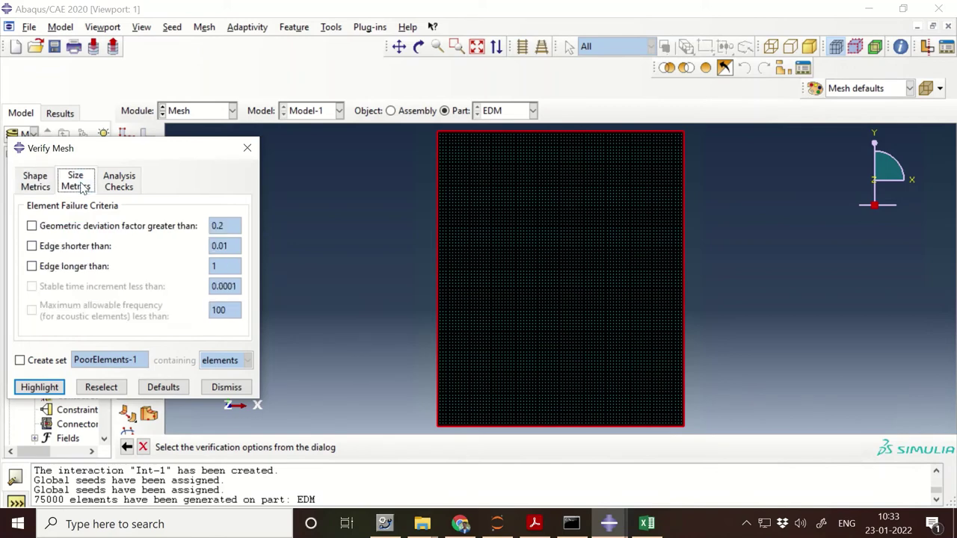
click(131, 184)
click(48, 185)
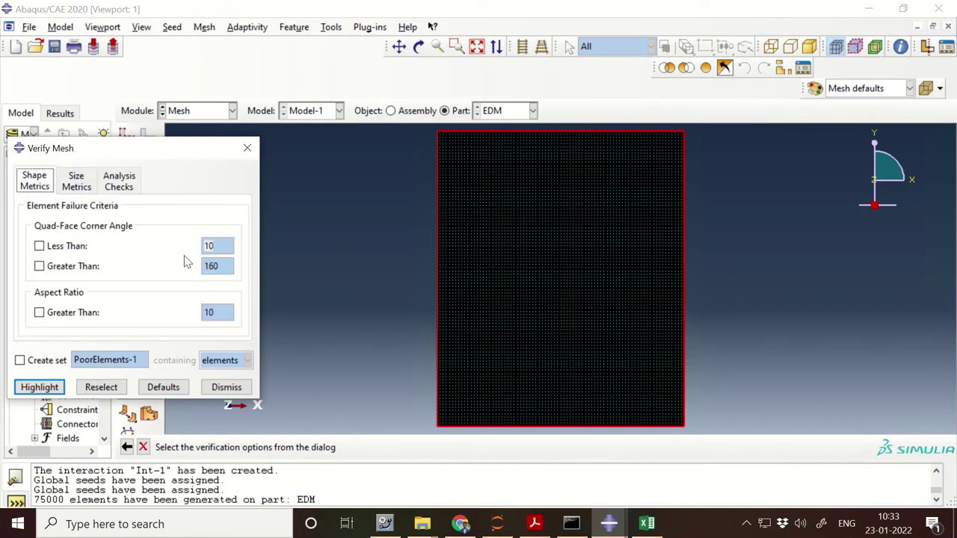
click(39, 312)
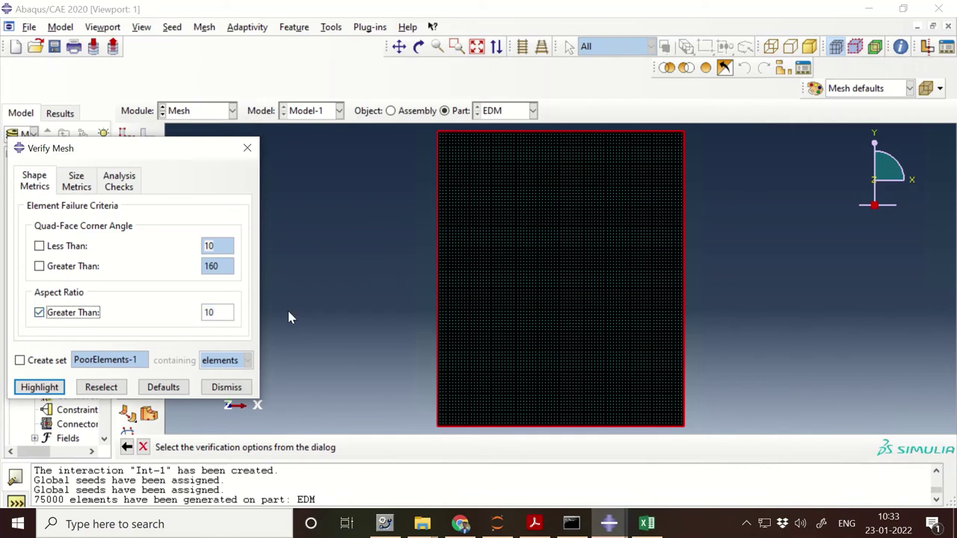
drag(223, 313, 168, 316)
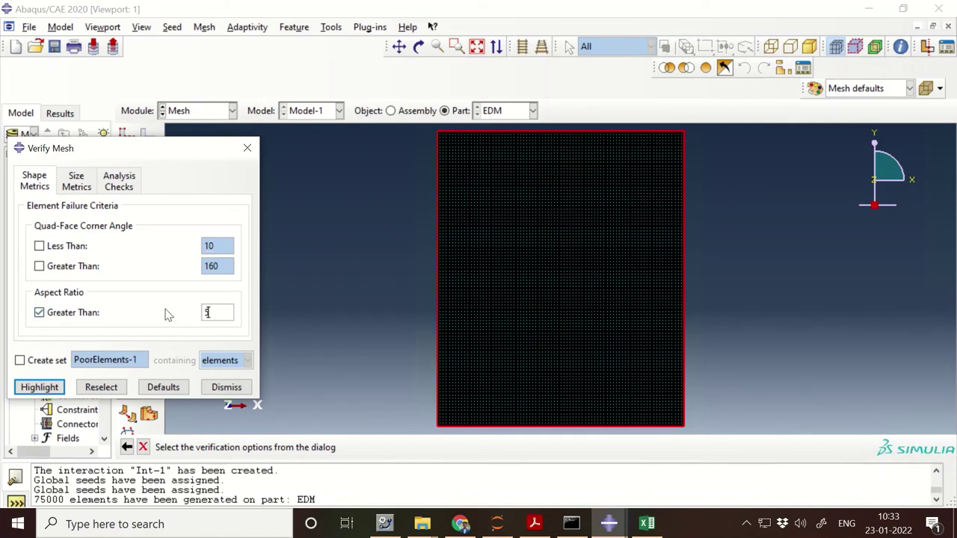
text(5)
click(41, 388)
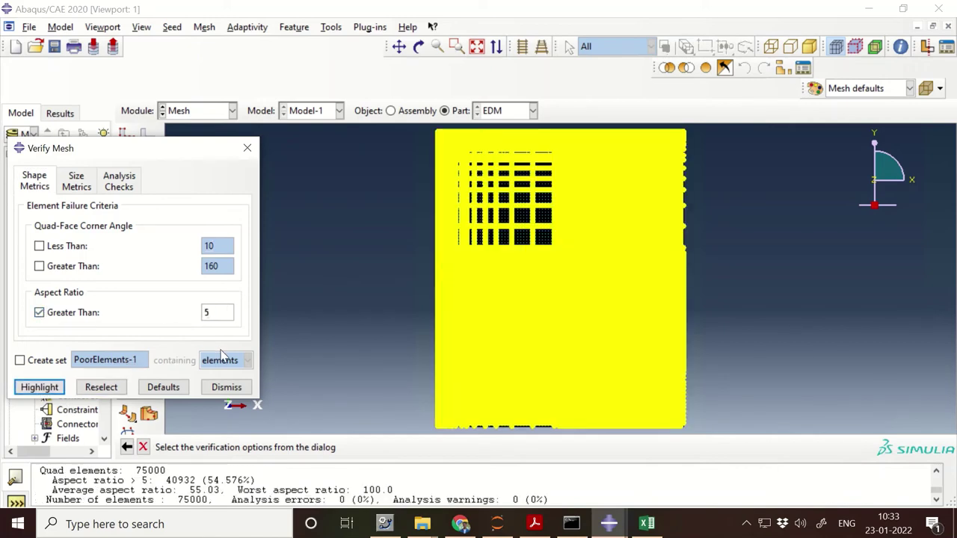
click(207, 389)
Switch to the Job module and create the job Job-1 from Model-1
click(203, 114)
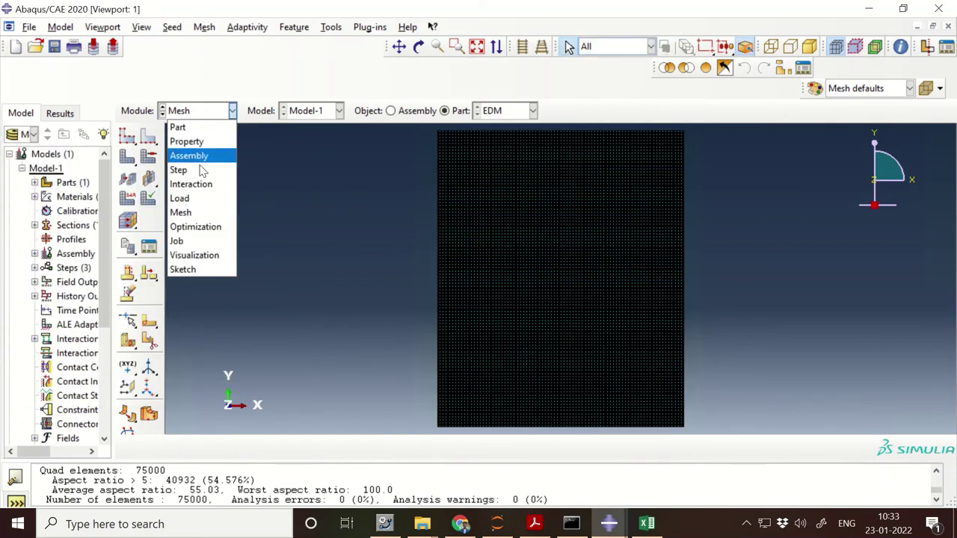
click(196, 226)
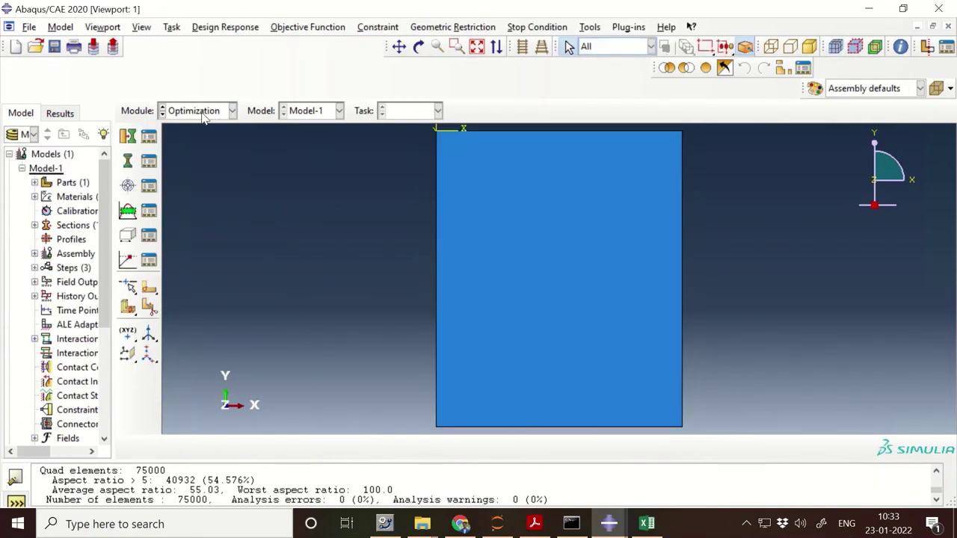
click(203, 113)
click(196, 242)
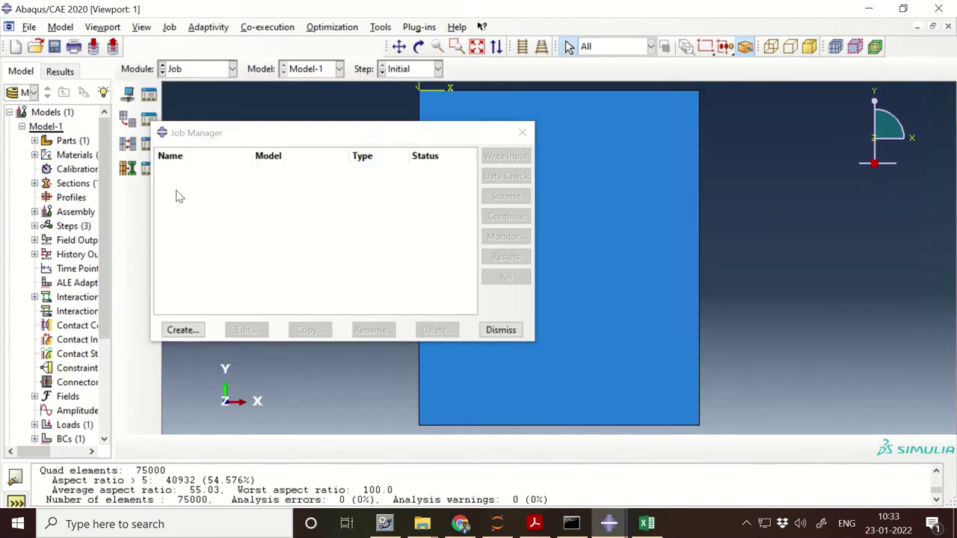
click(192, 331)
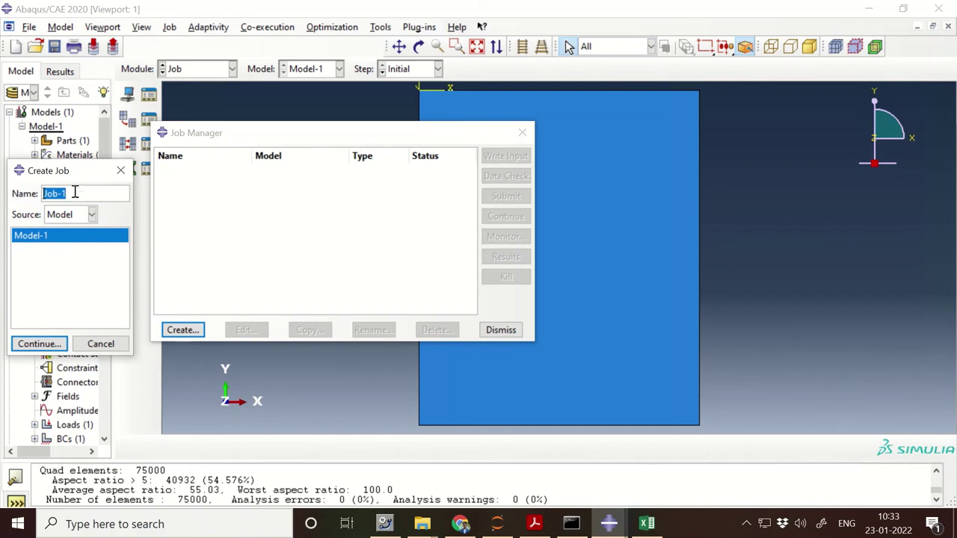
click(44, 348)
Set Job-1's parallelization to 4 processors with GPGPU acceleration set to 1, keeping the Default multiprocessing mode
click(186, 192)
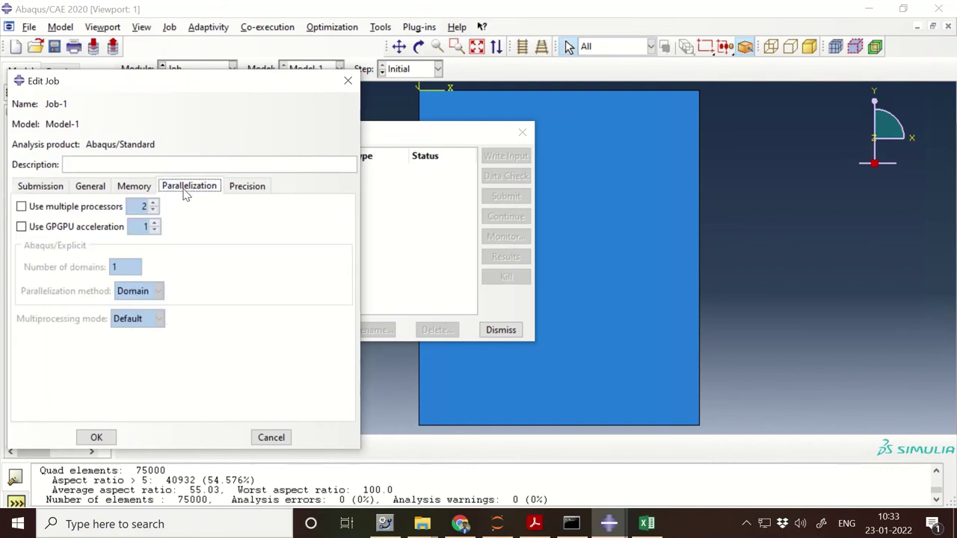
click(21, 207)
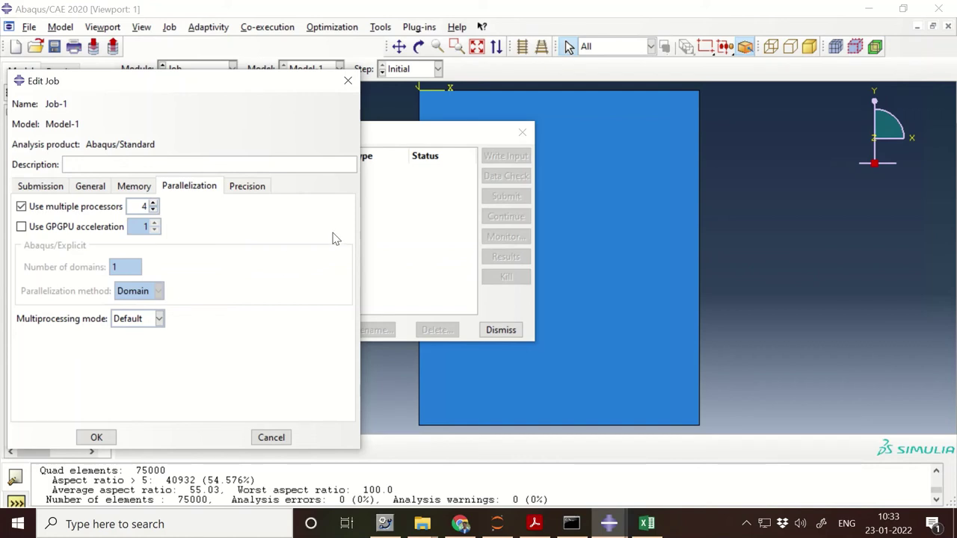
click(22, 227)
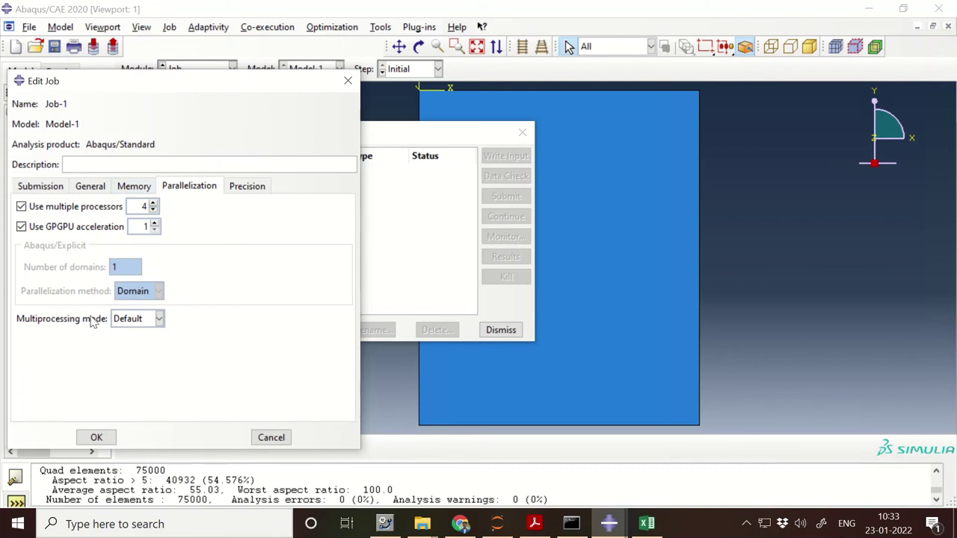
click(159, 320)
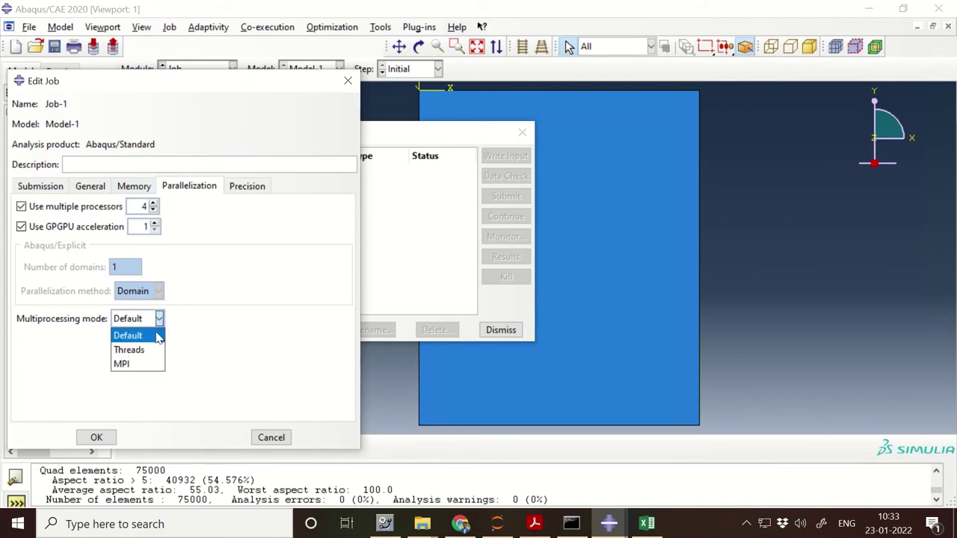
click(200, 373)
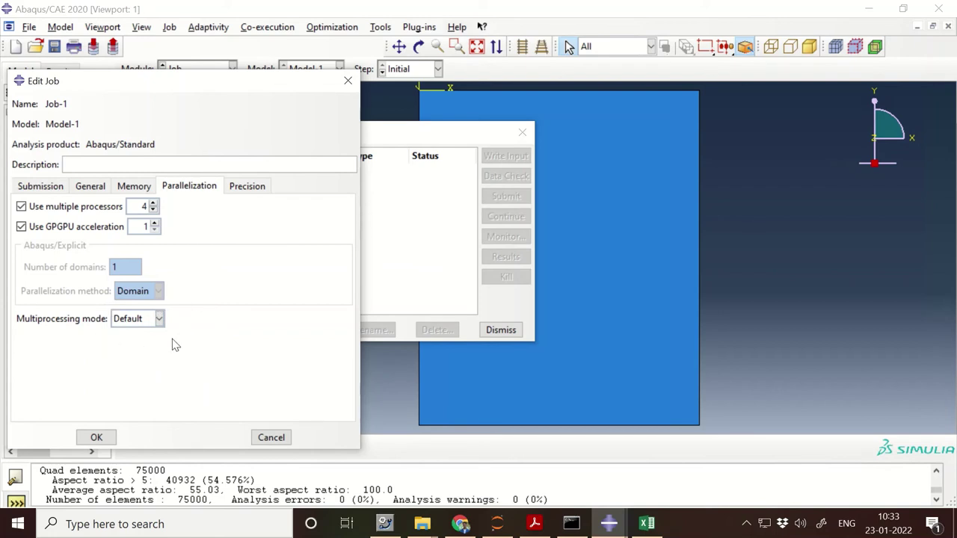
click(97, 438)
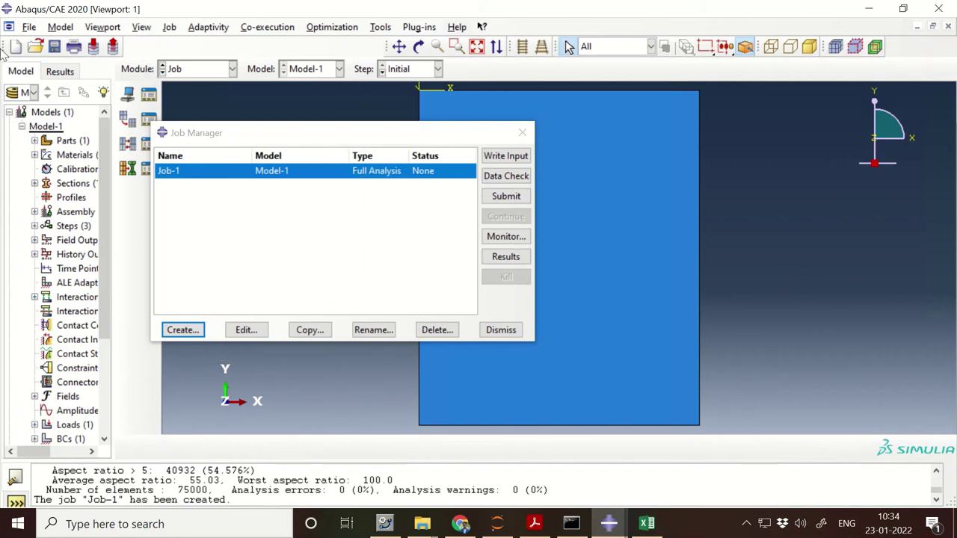
Keep F:\Abaqus\Second as the work directory and save the model database there as third
click(30, 27)
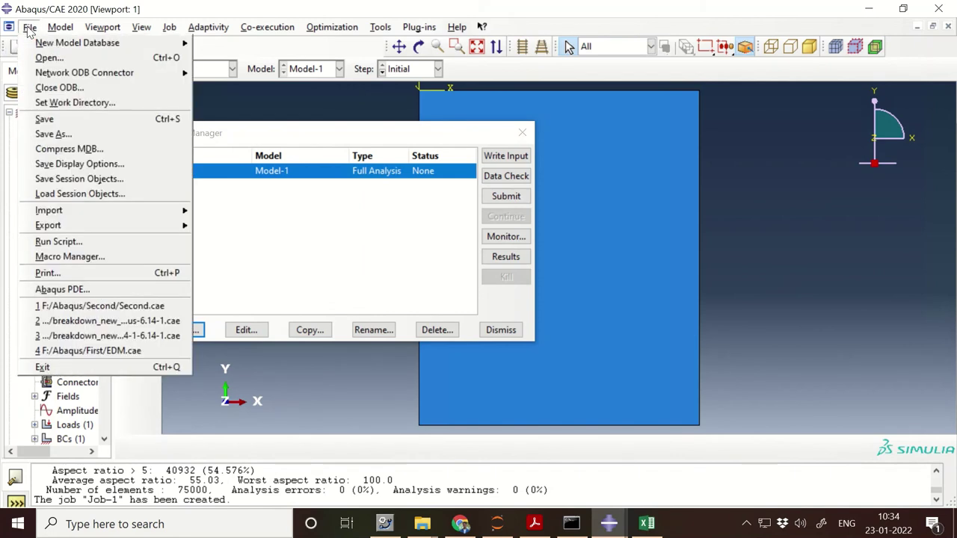
click(57, 102)
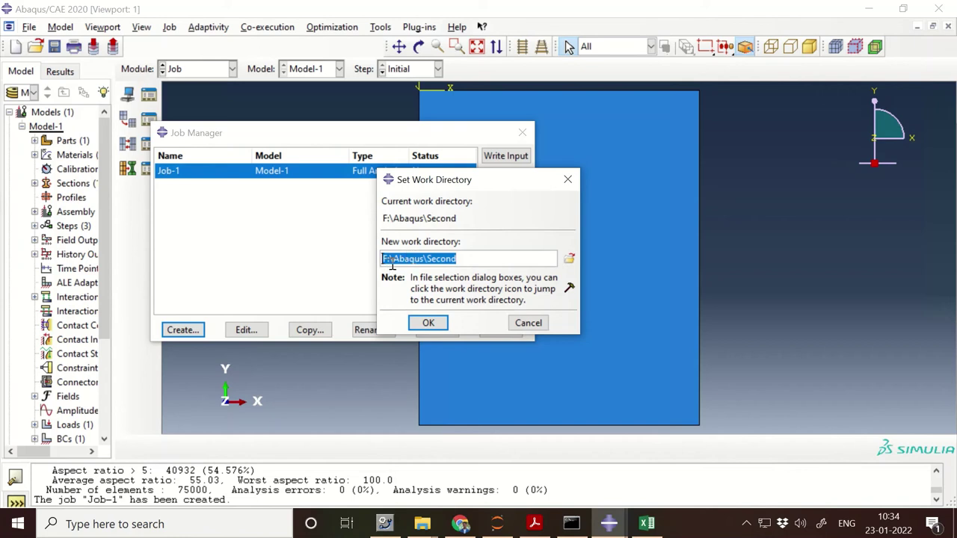
click(428, 323)
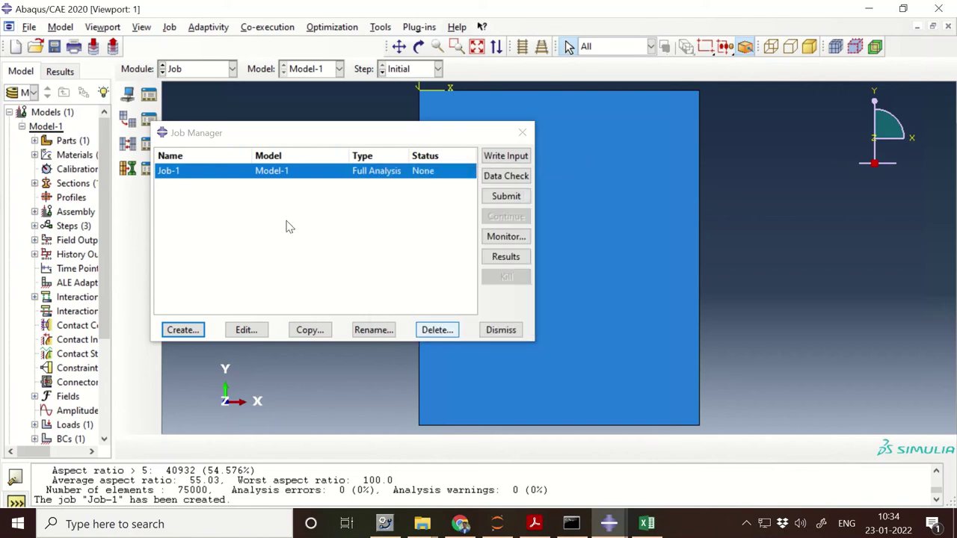
click(30, 27)
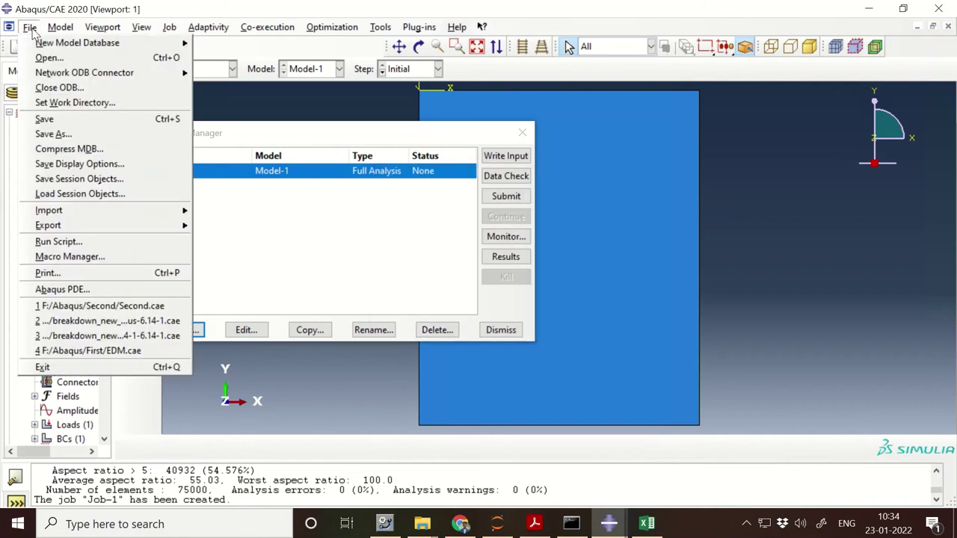
click(57, 102)
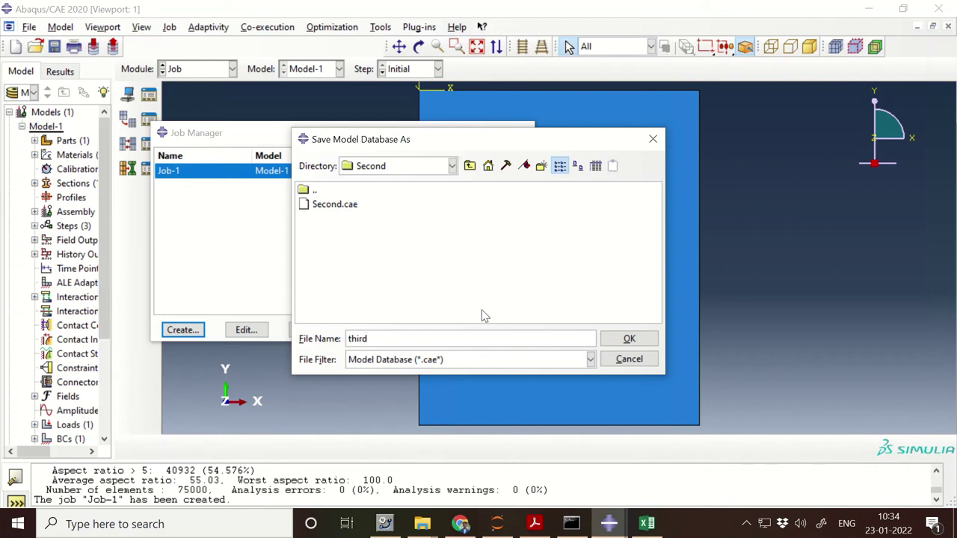
click(629, 339)
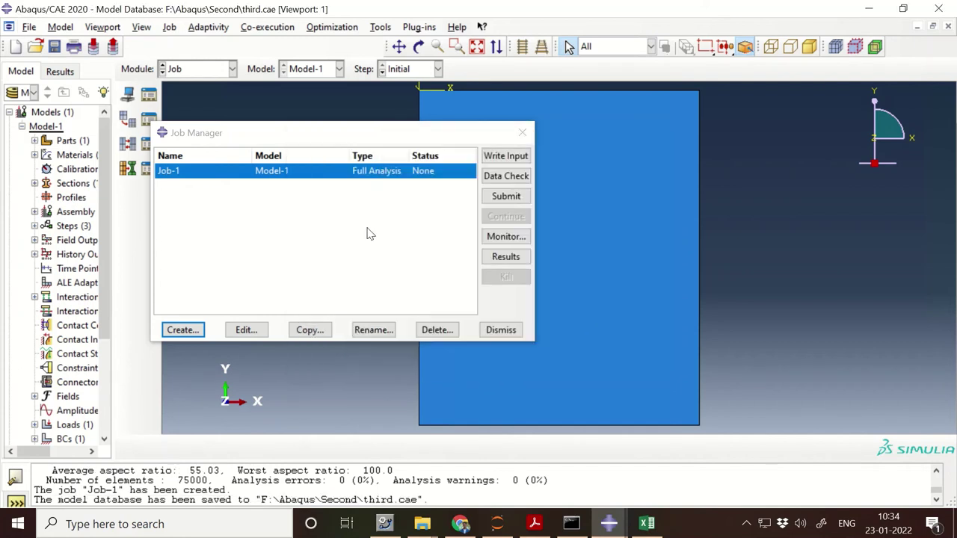
Write the input file for Job-1, overwriting the existing job files
click(505, 157)
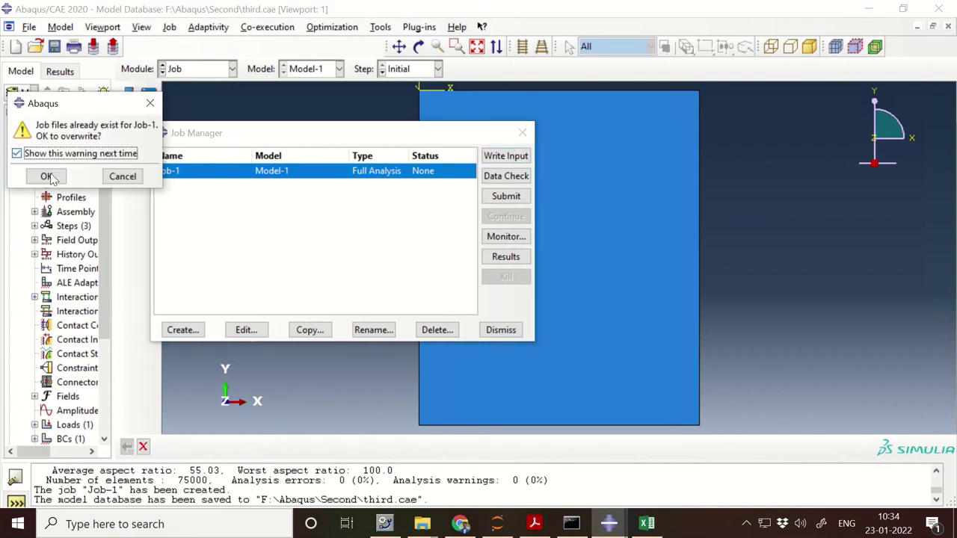
click(47, 176)
click(478, 314)
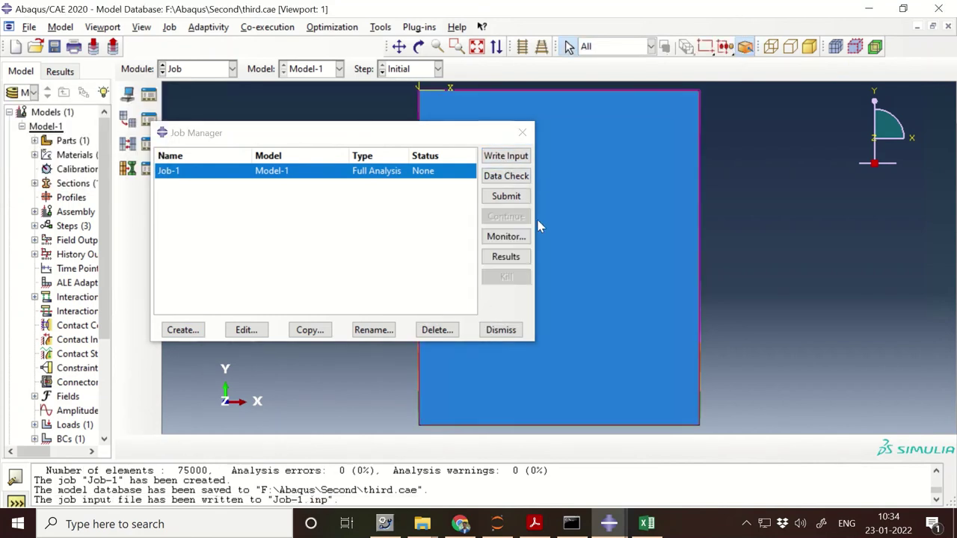
Submit Job-1 for analysis, accepting the overwrite of its existing files
click(499, 198)
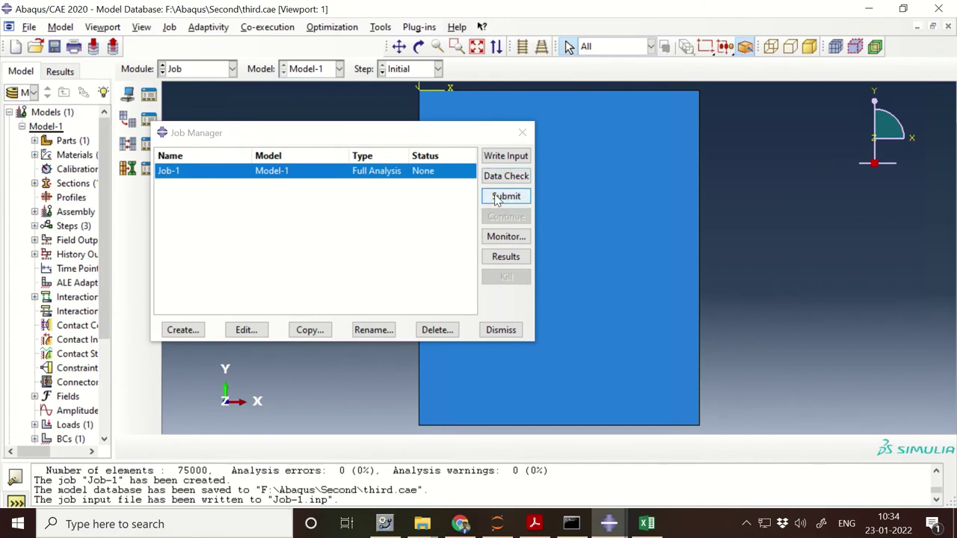
click(47, 177)
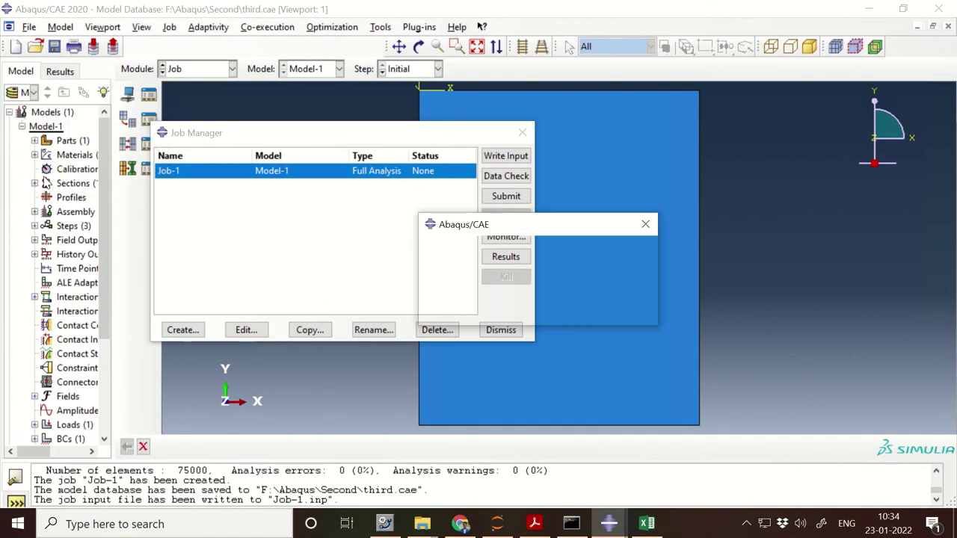
click(478, 314)
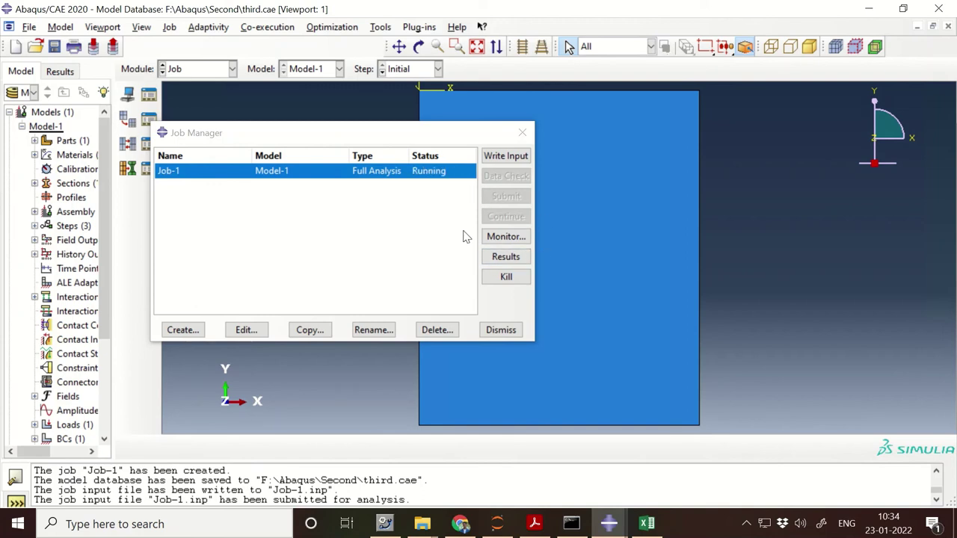
Monitor the running Job-1, checking its errors and enlarging the increment table to review the increments from the first step on
click(506, 237)
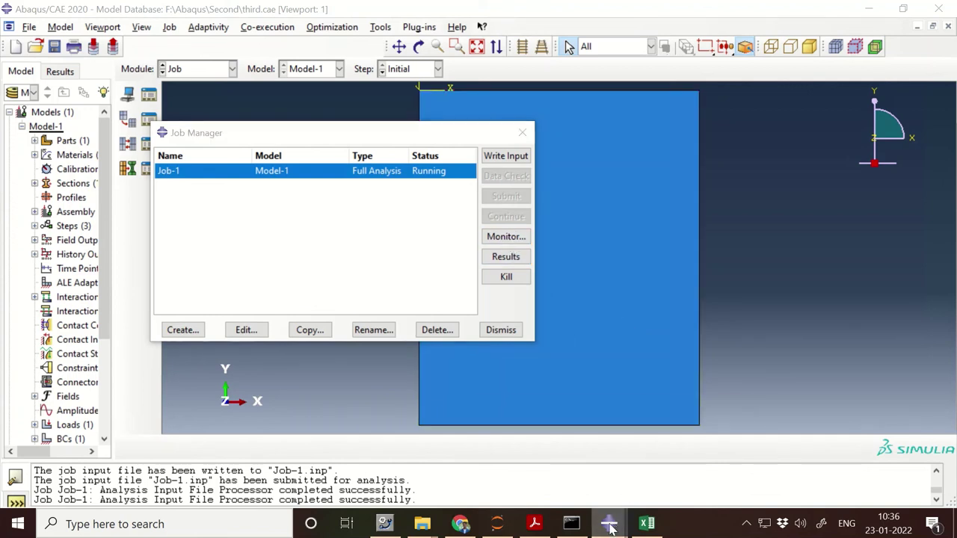
mouse_move(609, 527)
click(667, 473)
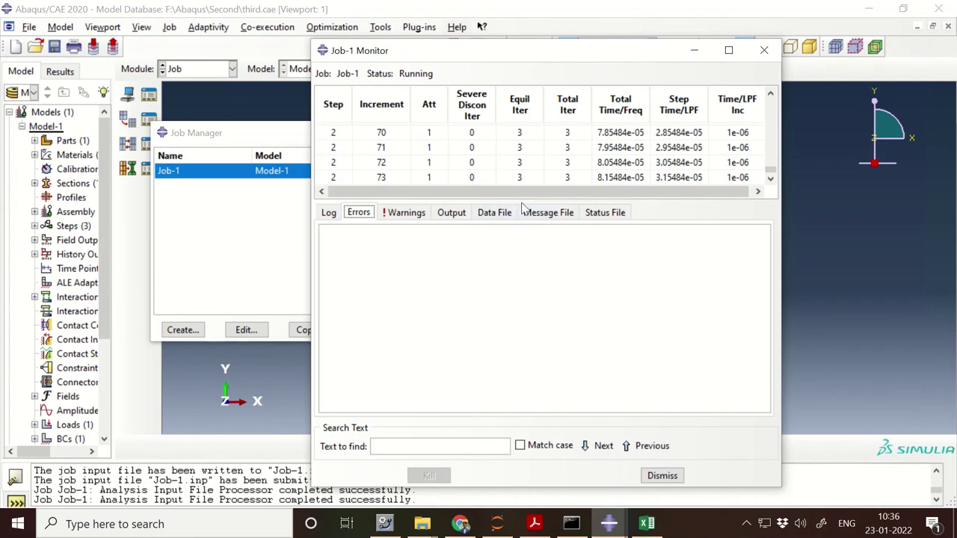
drag(519, 199, 518, 301)
scroll(499, 154, up, 20)
scroll(499, 153, up, 4)
scroll(500, 153, down, 20)
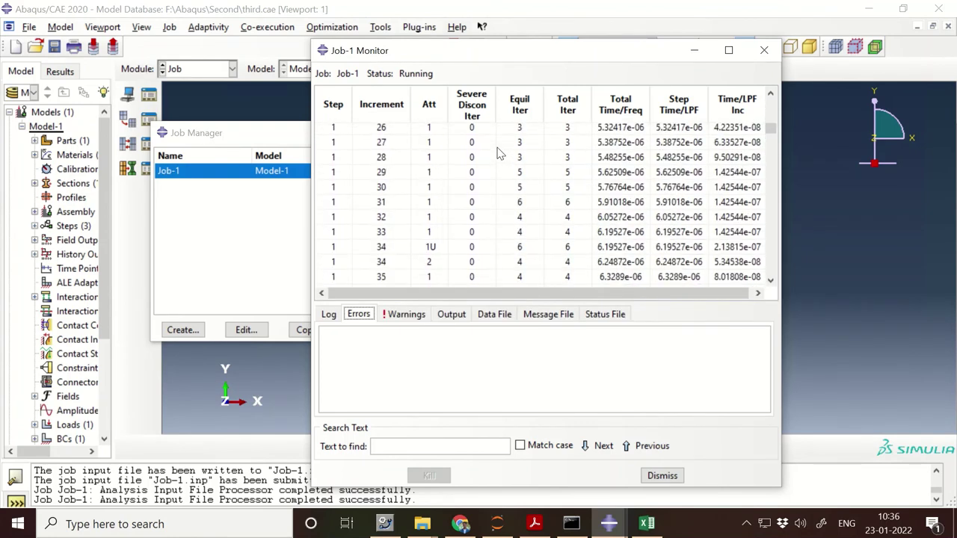
click(691, 50)
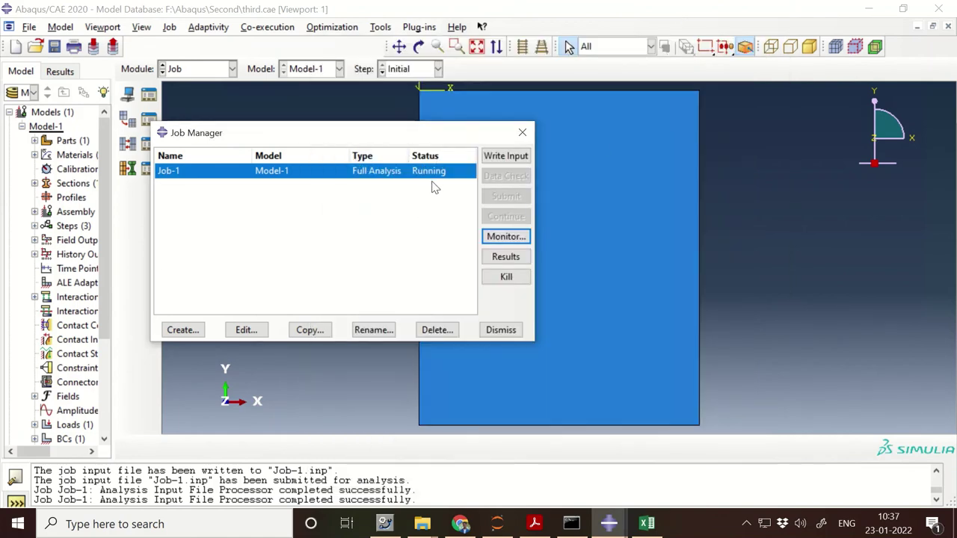
Open the results of Job-1 and plot contours of the heat flux HFL, followed by the nodal temperature NT11
click(506, 257)
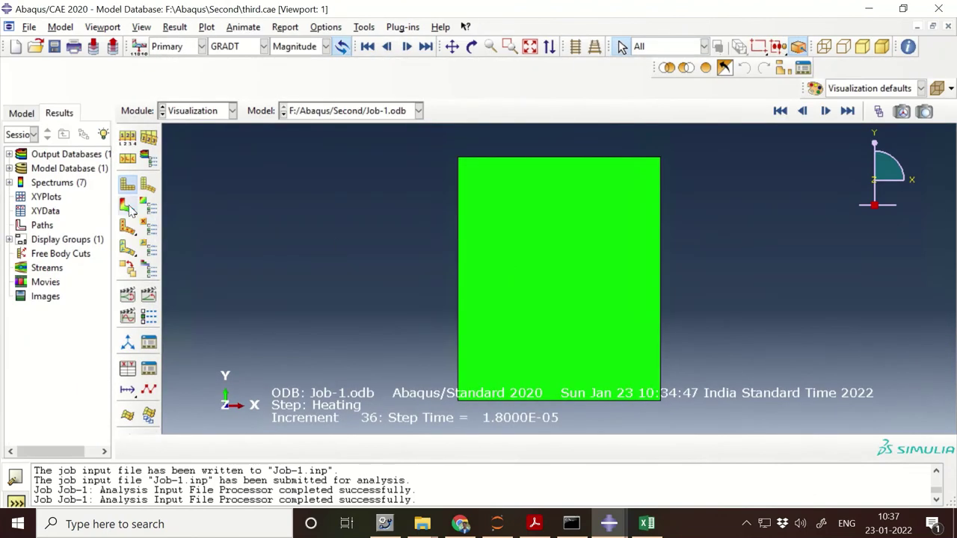
click(127, 208)
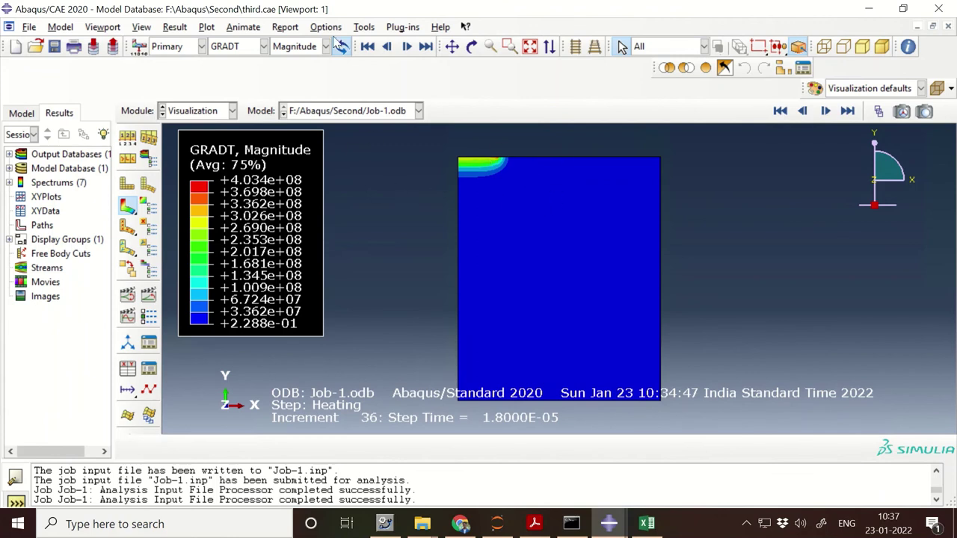
click(243, 50)
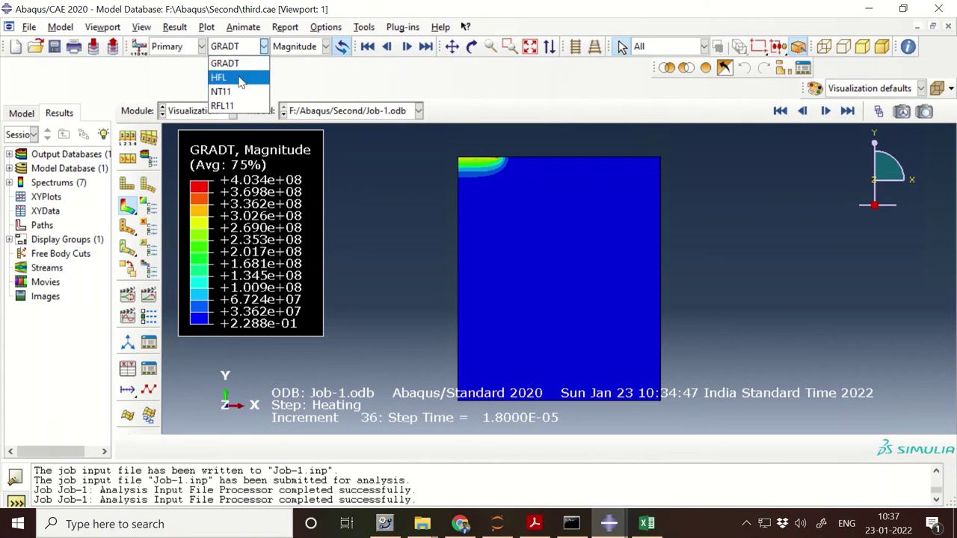
click(240, 78)
click(226, 49)
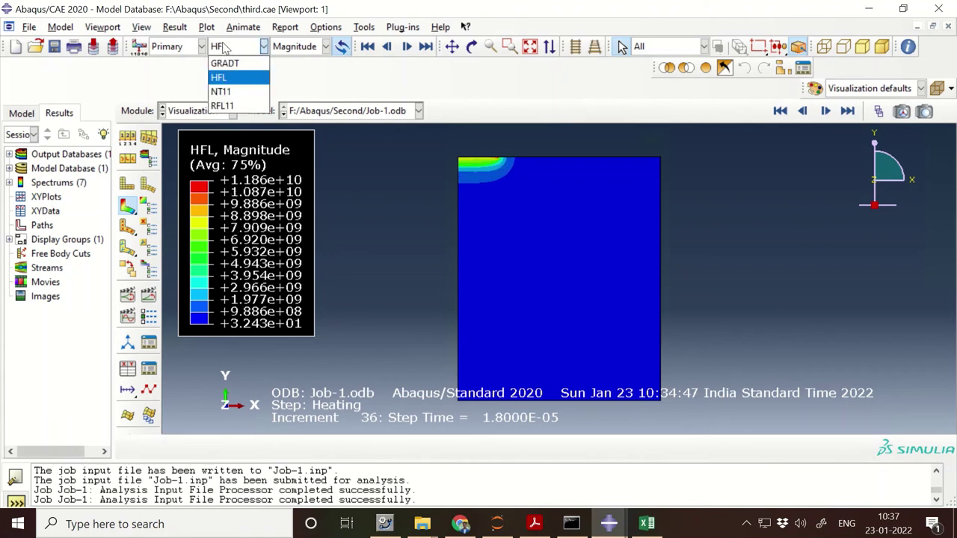
click(232, 93)
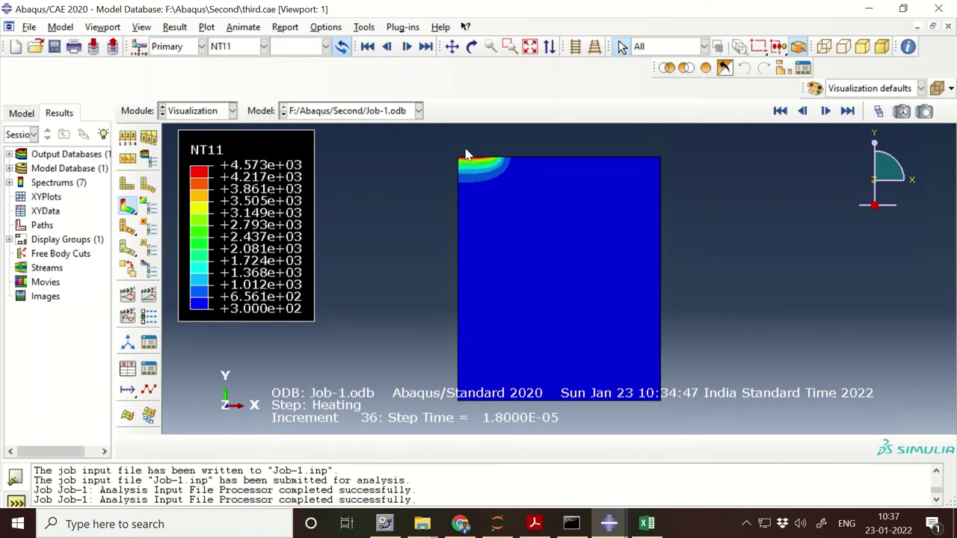
Show frame 25 of the Heating step in the NT11 contour plot using the Frame Selector
click(879, 111)
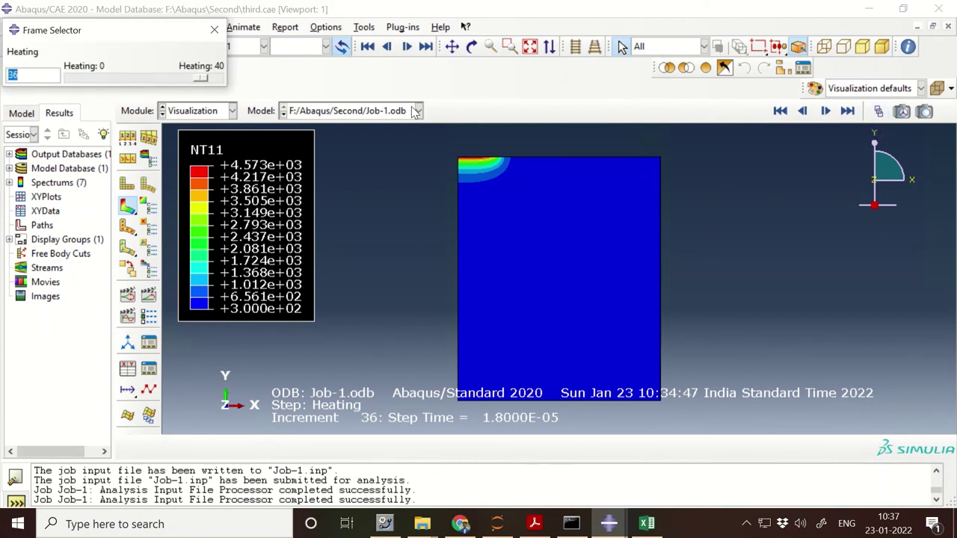
drag(202, 78, 149, 80)
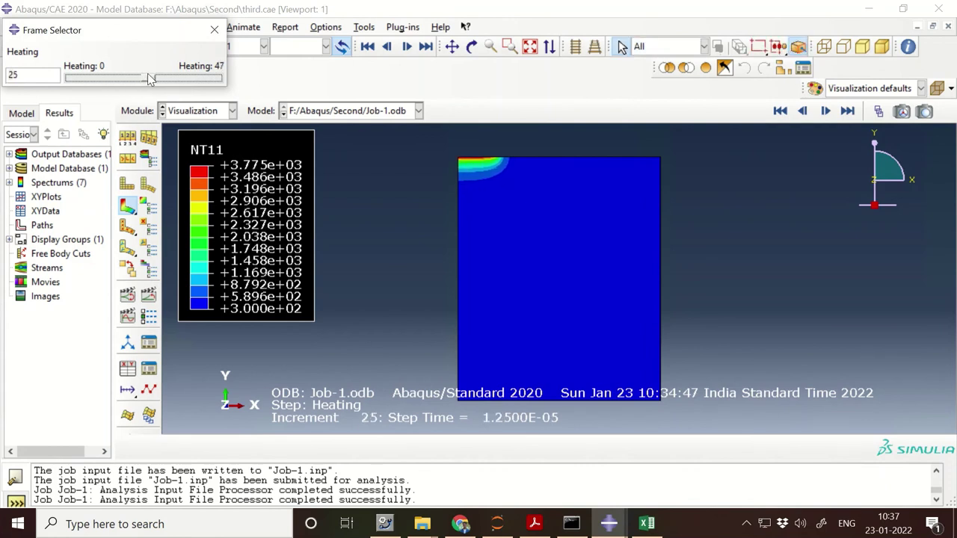